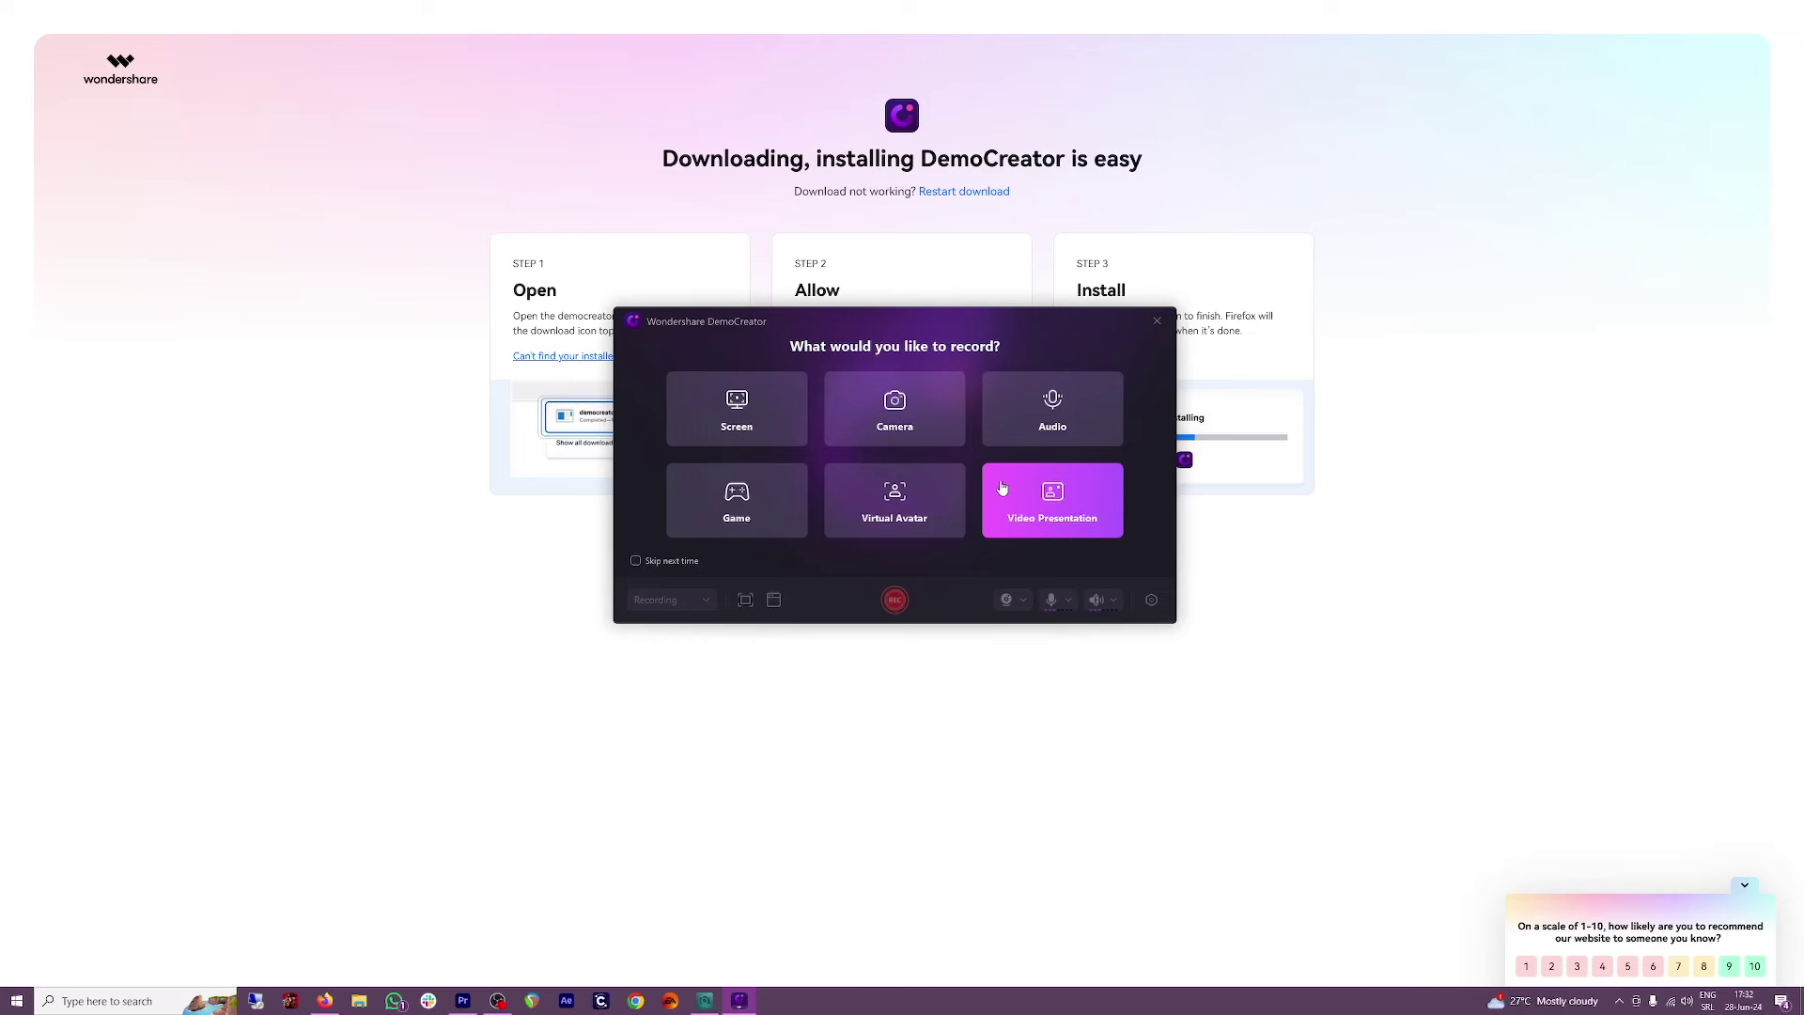
Choose screen recording, set the capture area to YouTube (16:9), and resize the frame to about 1924 × 1082.
click(751, 428)
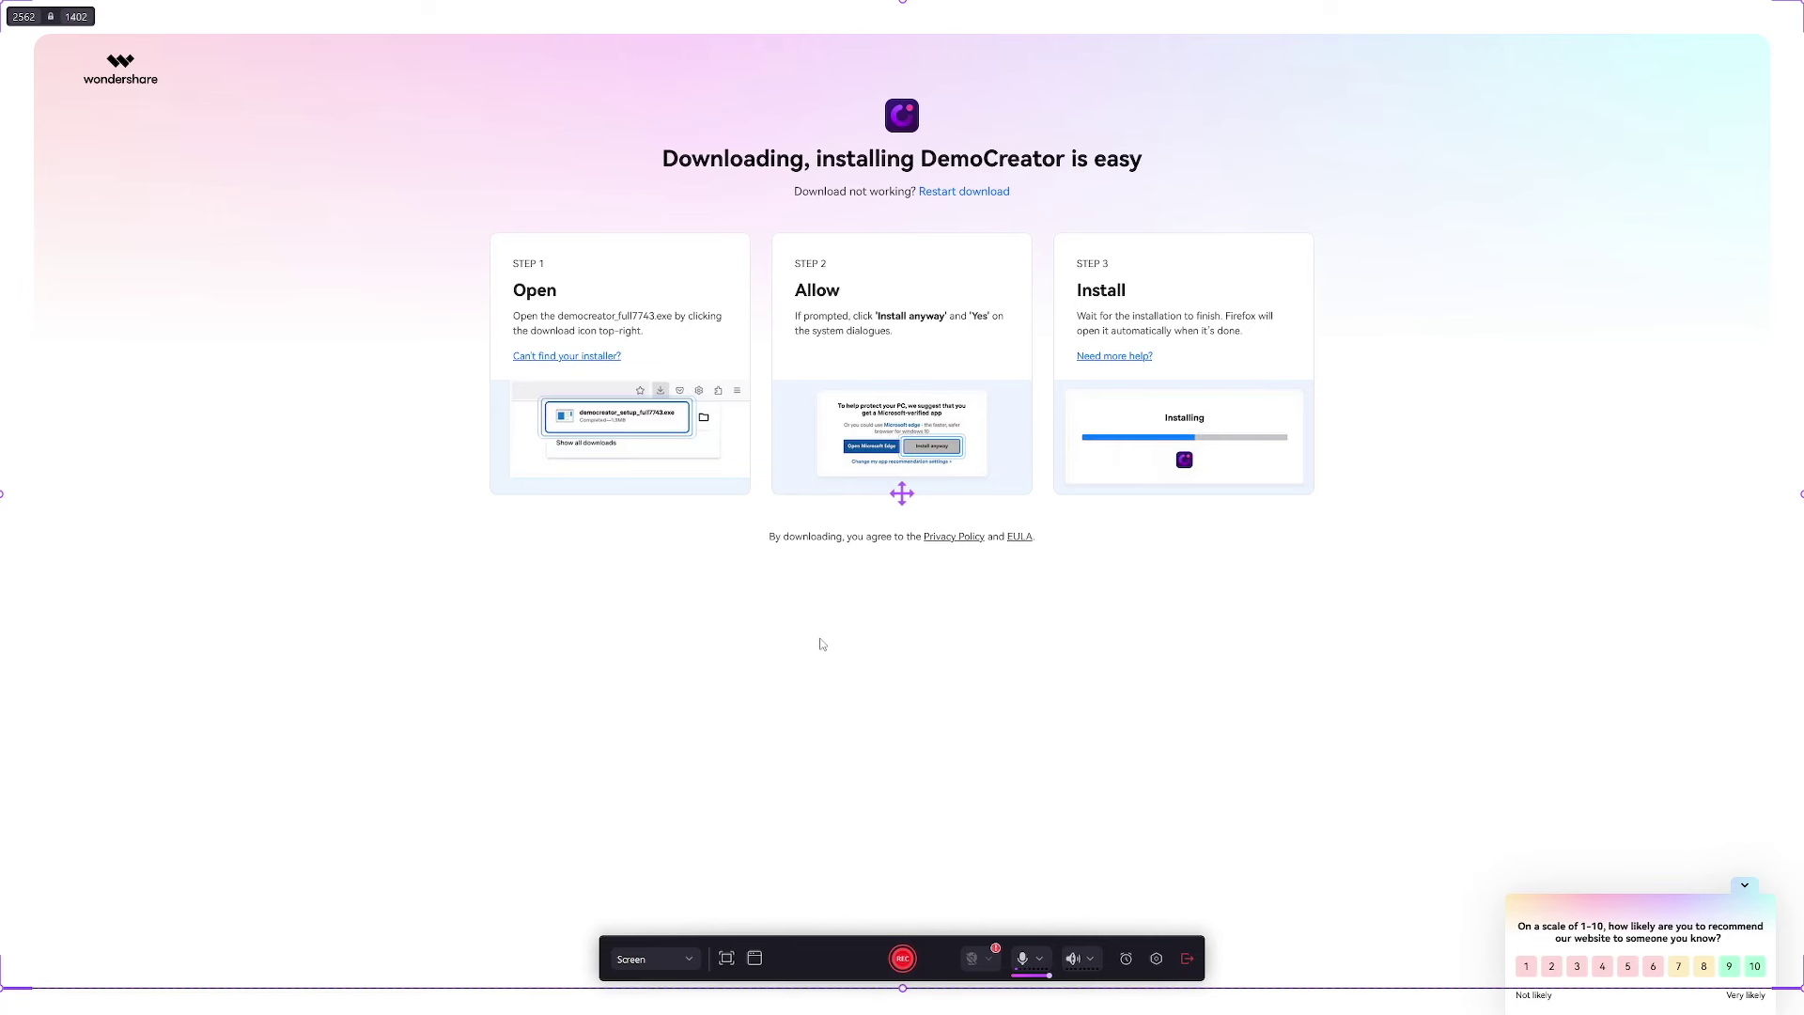
click(728, 959)
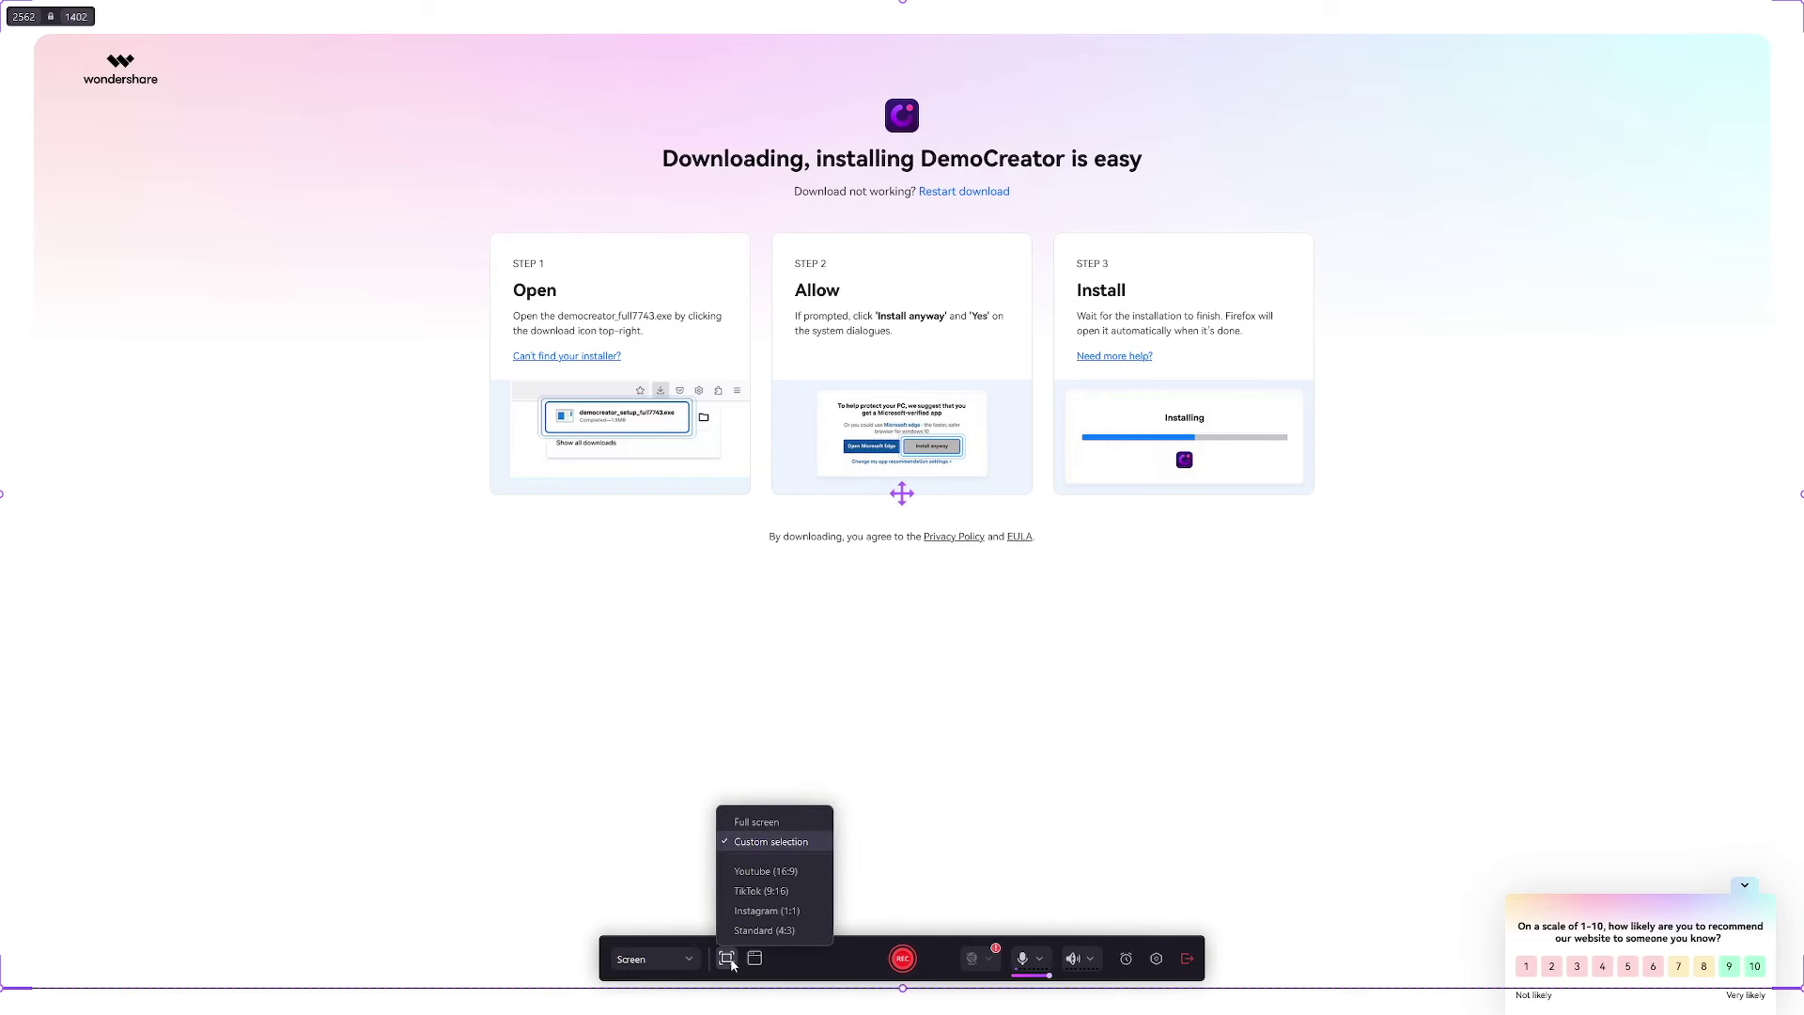
click(767, 872)
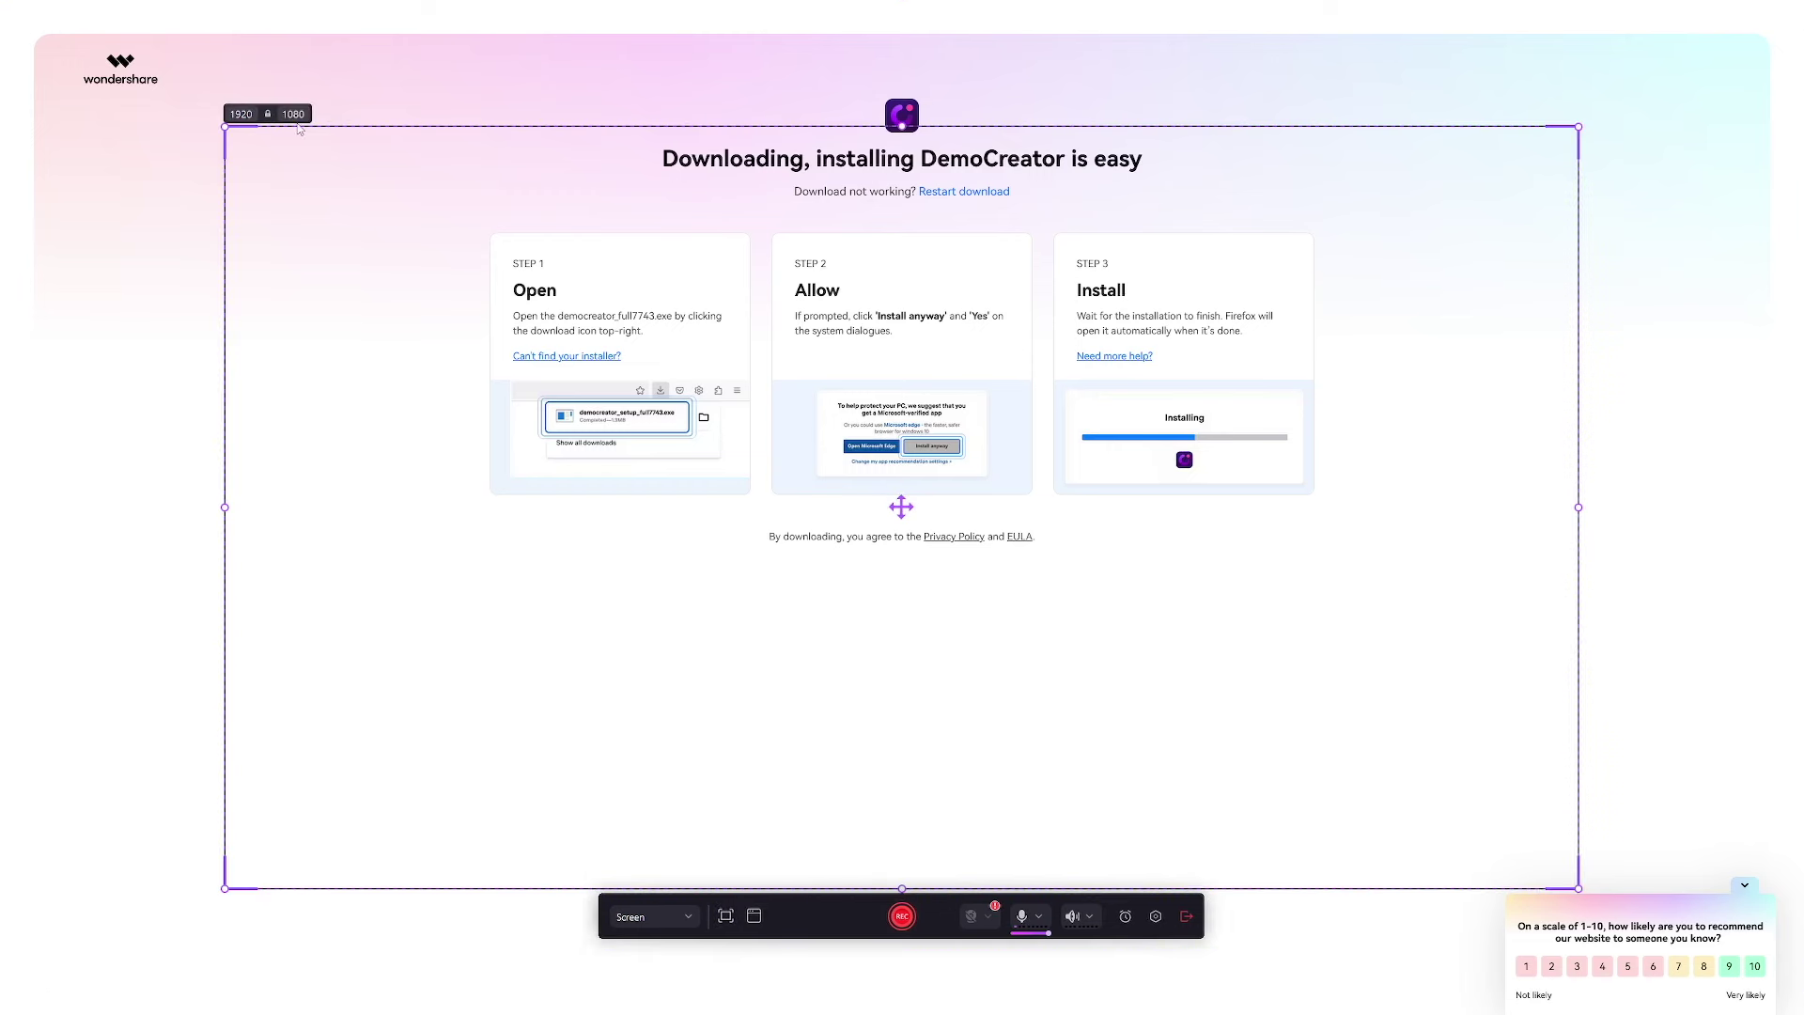
drag(1578, 125, 814, 484)
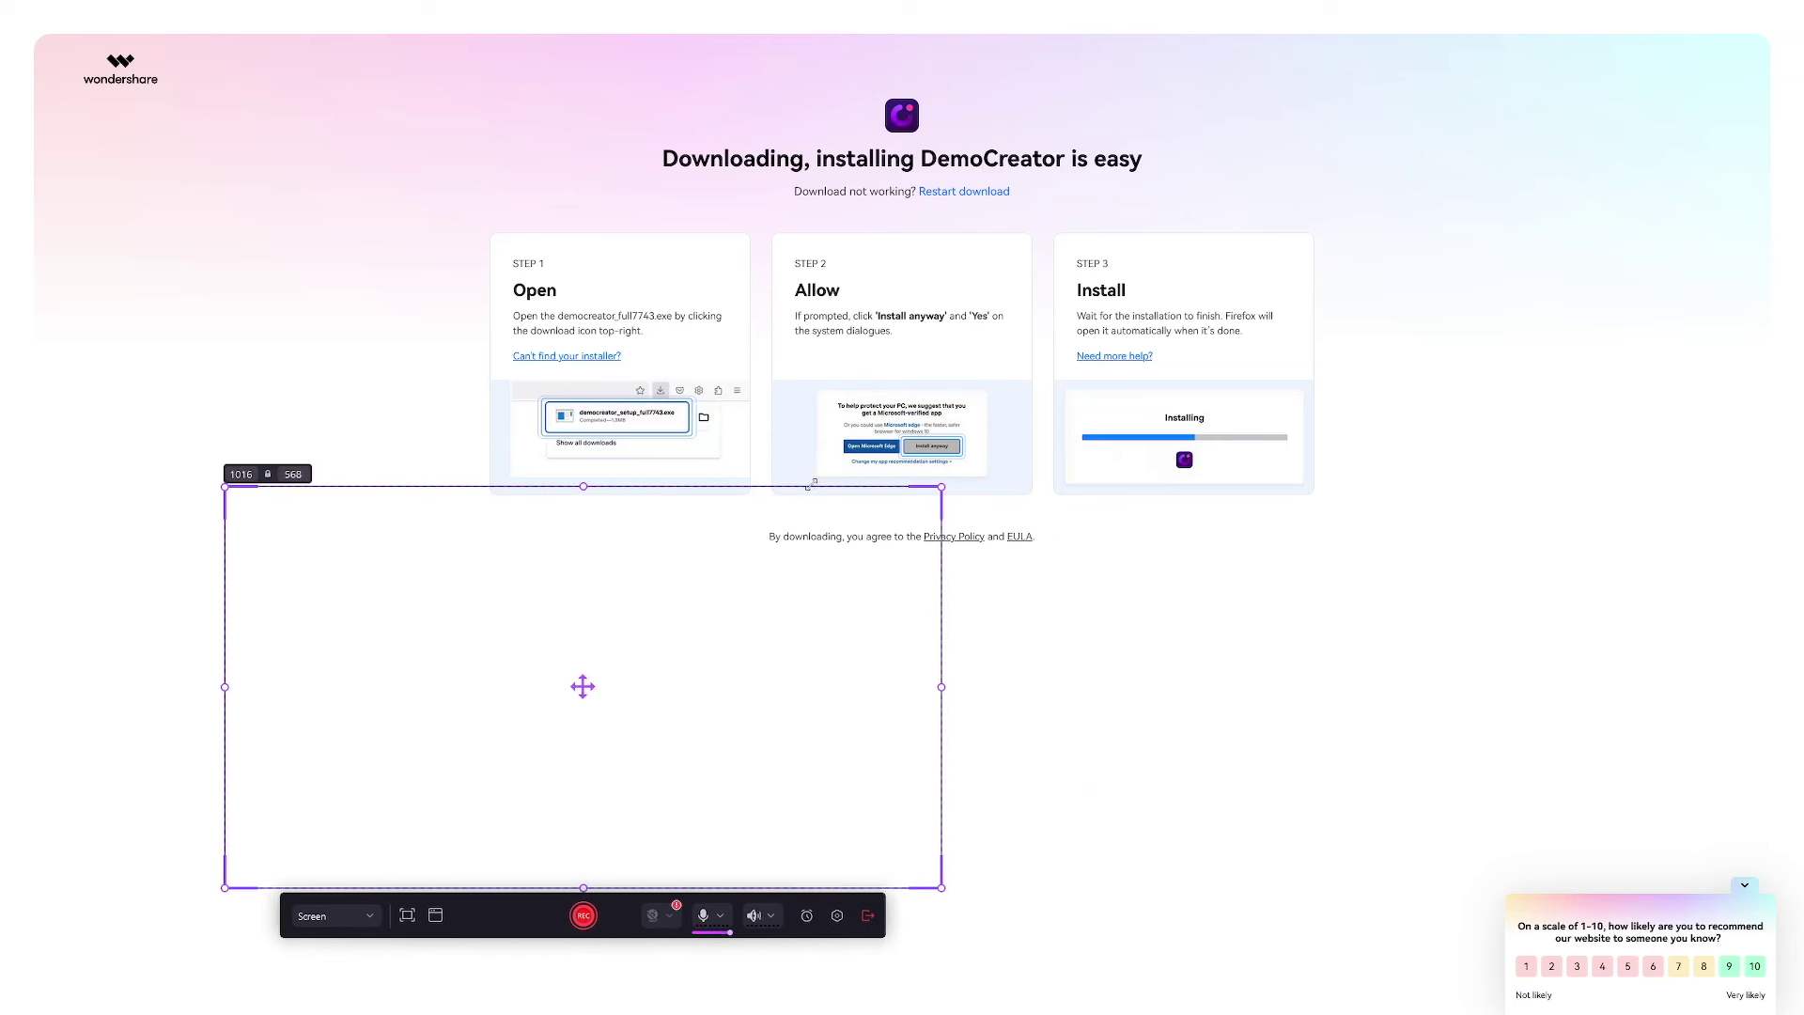
drag(814, 484, 1720, 158)
drag(1525, 155, 1597, 126)
Set the capture area to TikTok (9:16) and reposition the vertical frame near the middle of the screen.
click(729, 916)
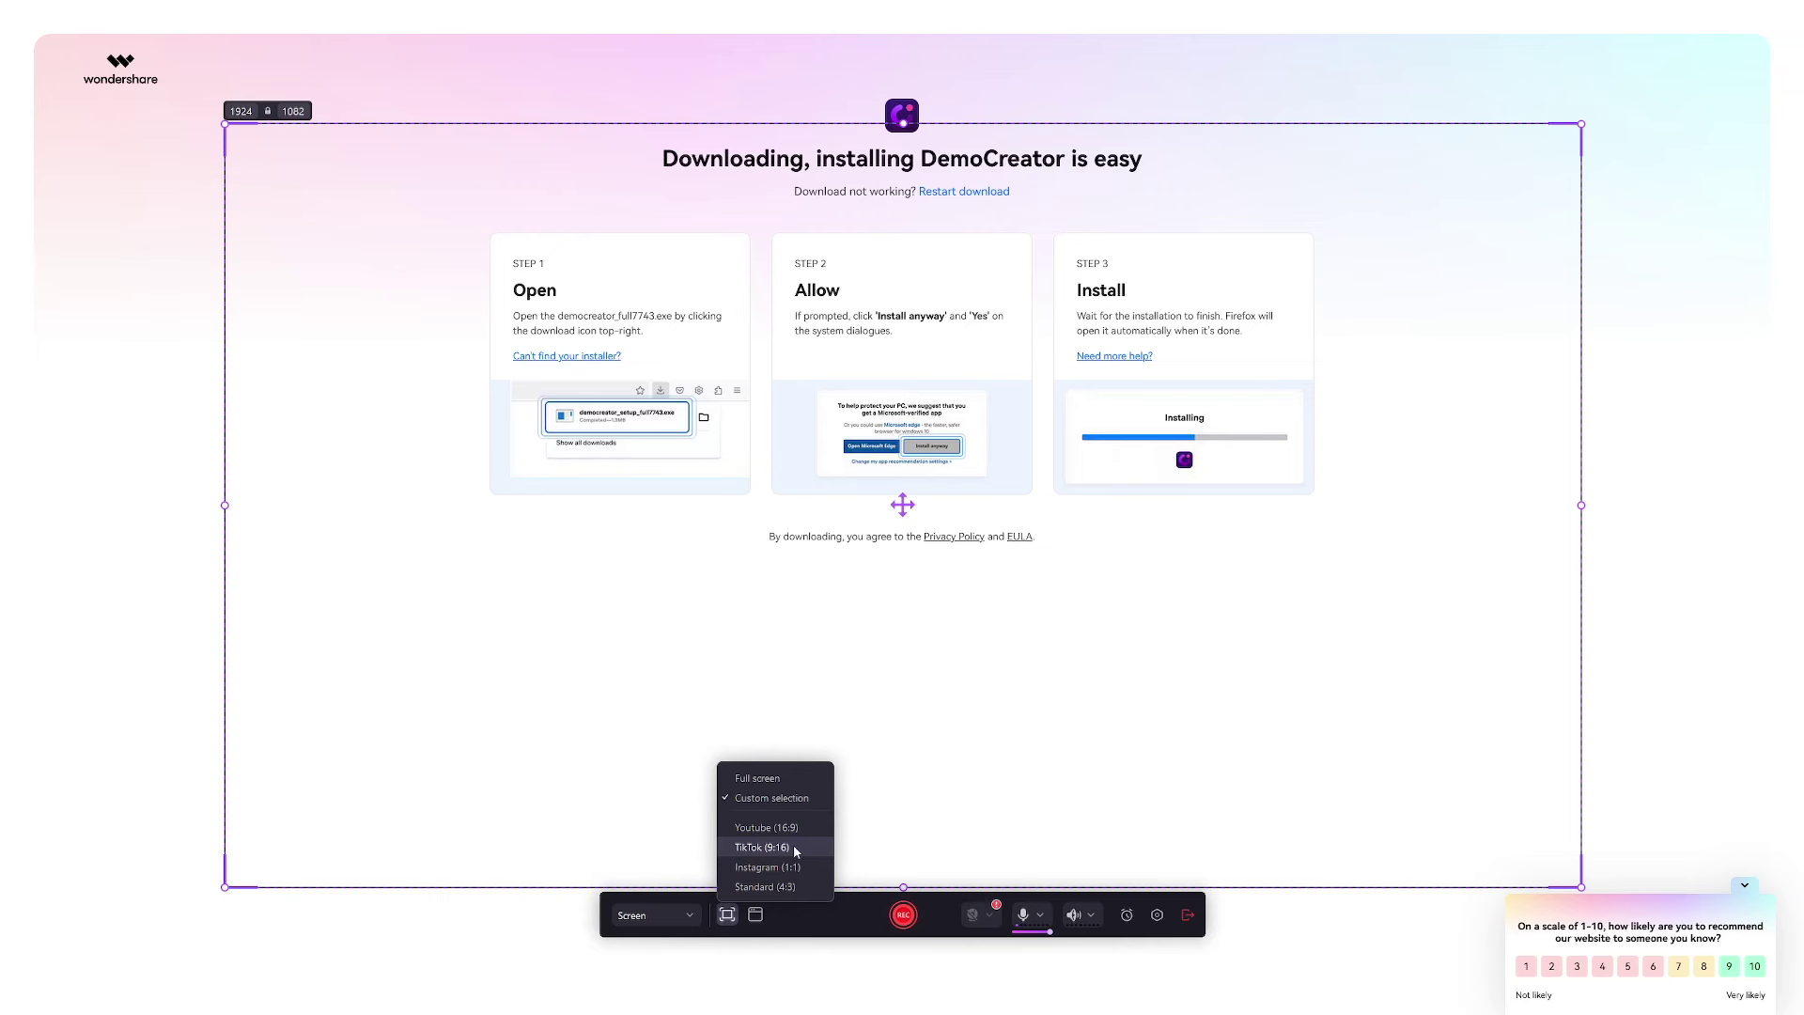
click(763, 847)
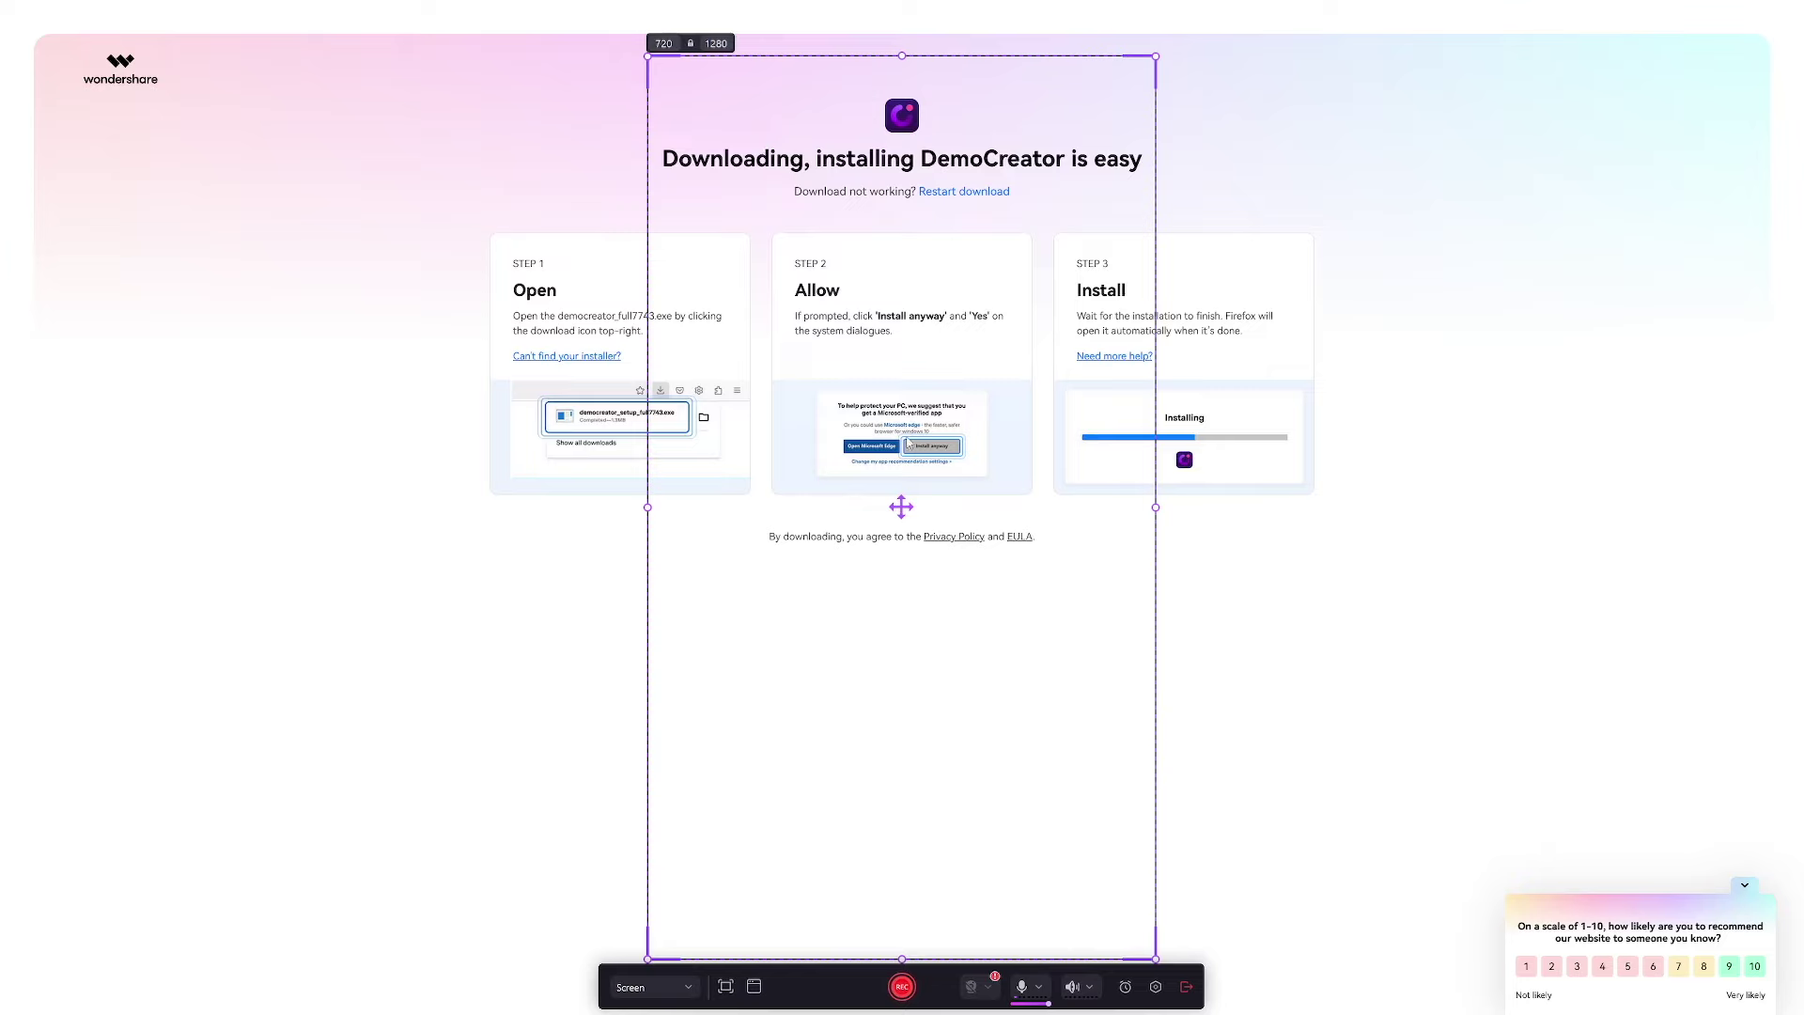
drag(901, 512, 611, 483)
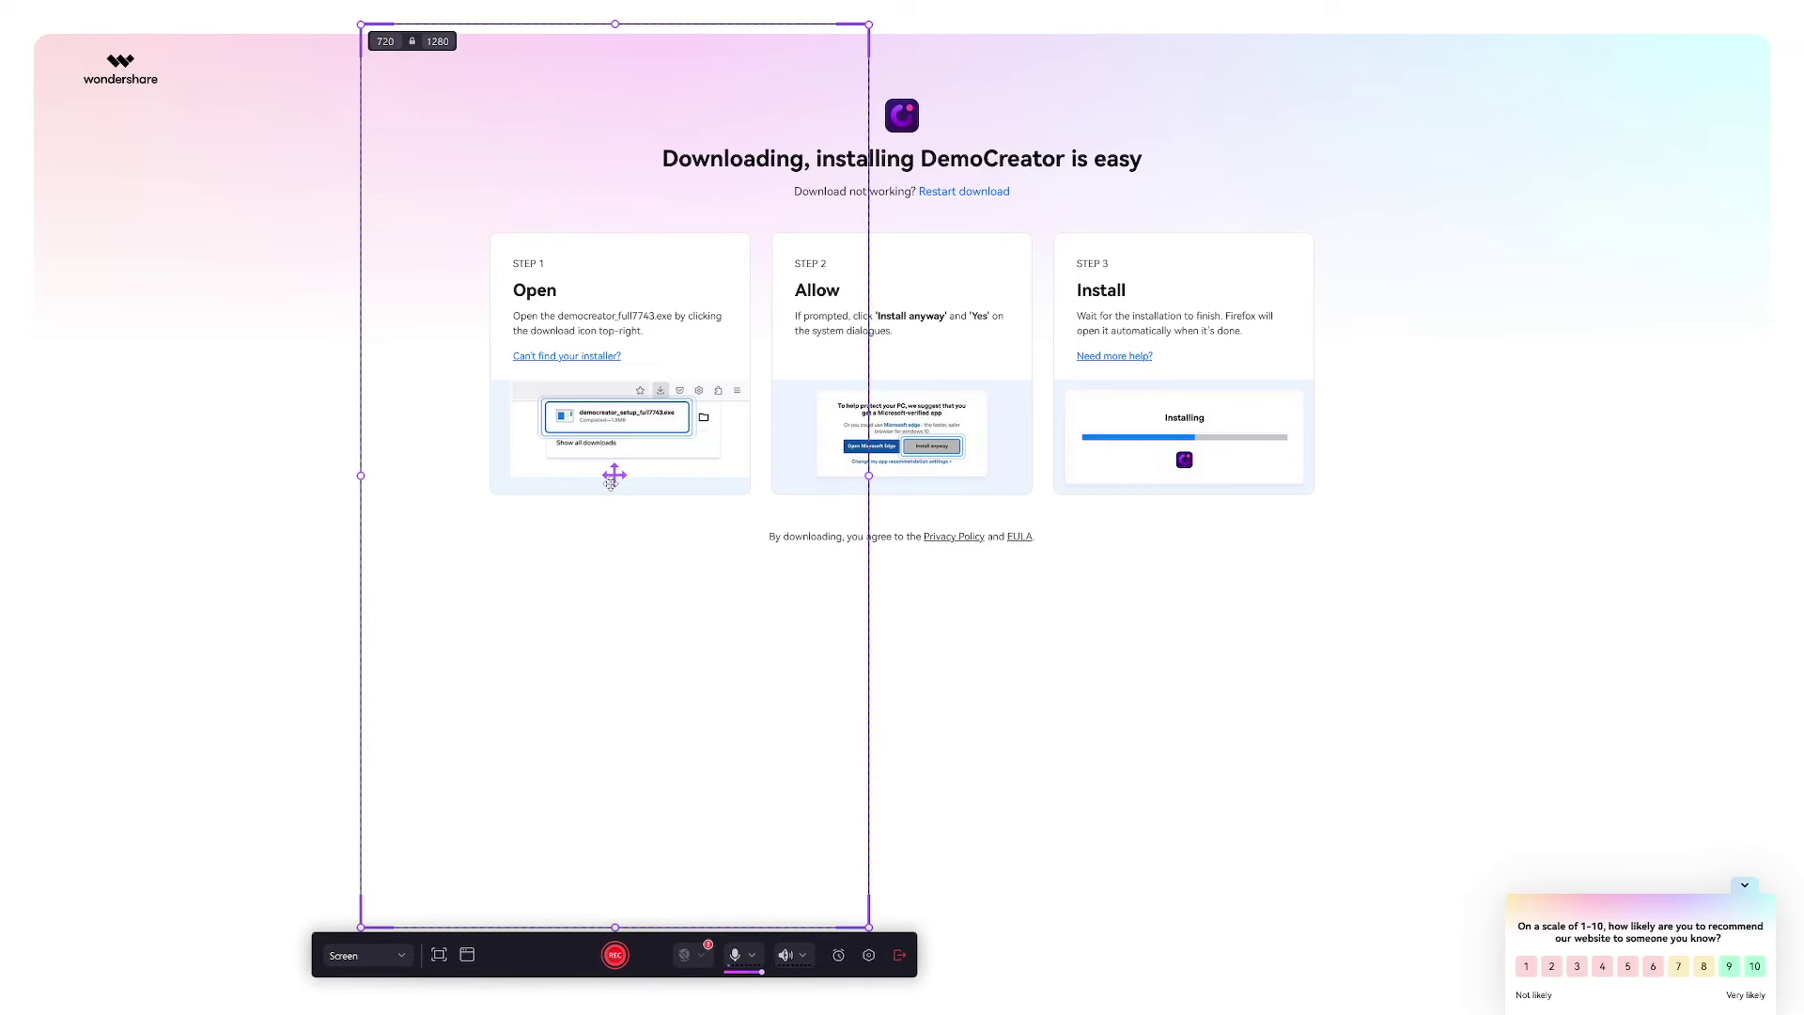
drag(610, 483, 853, 494)
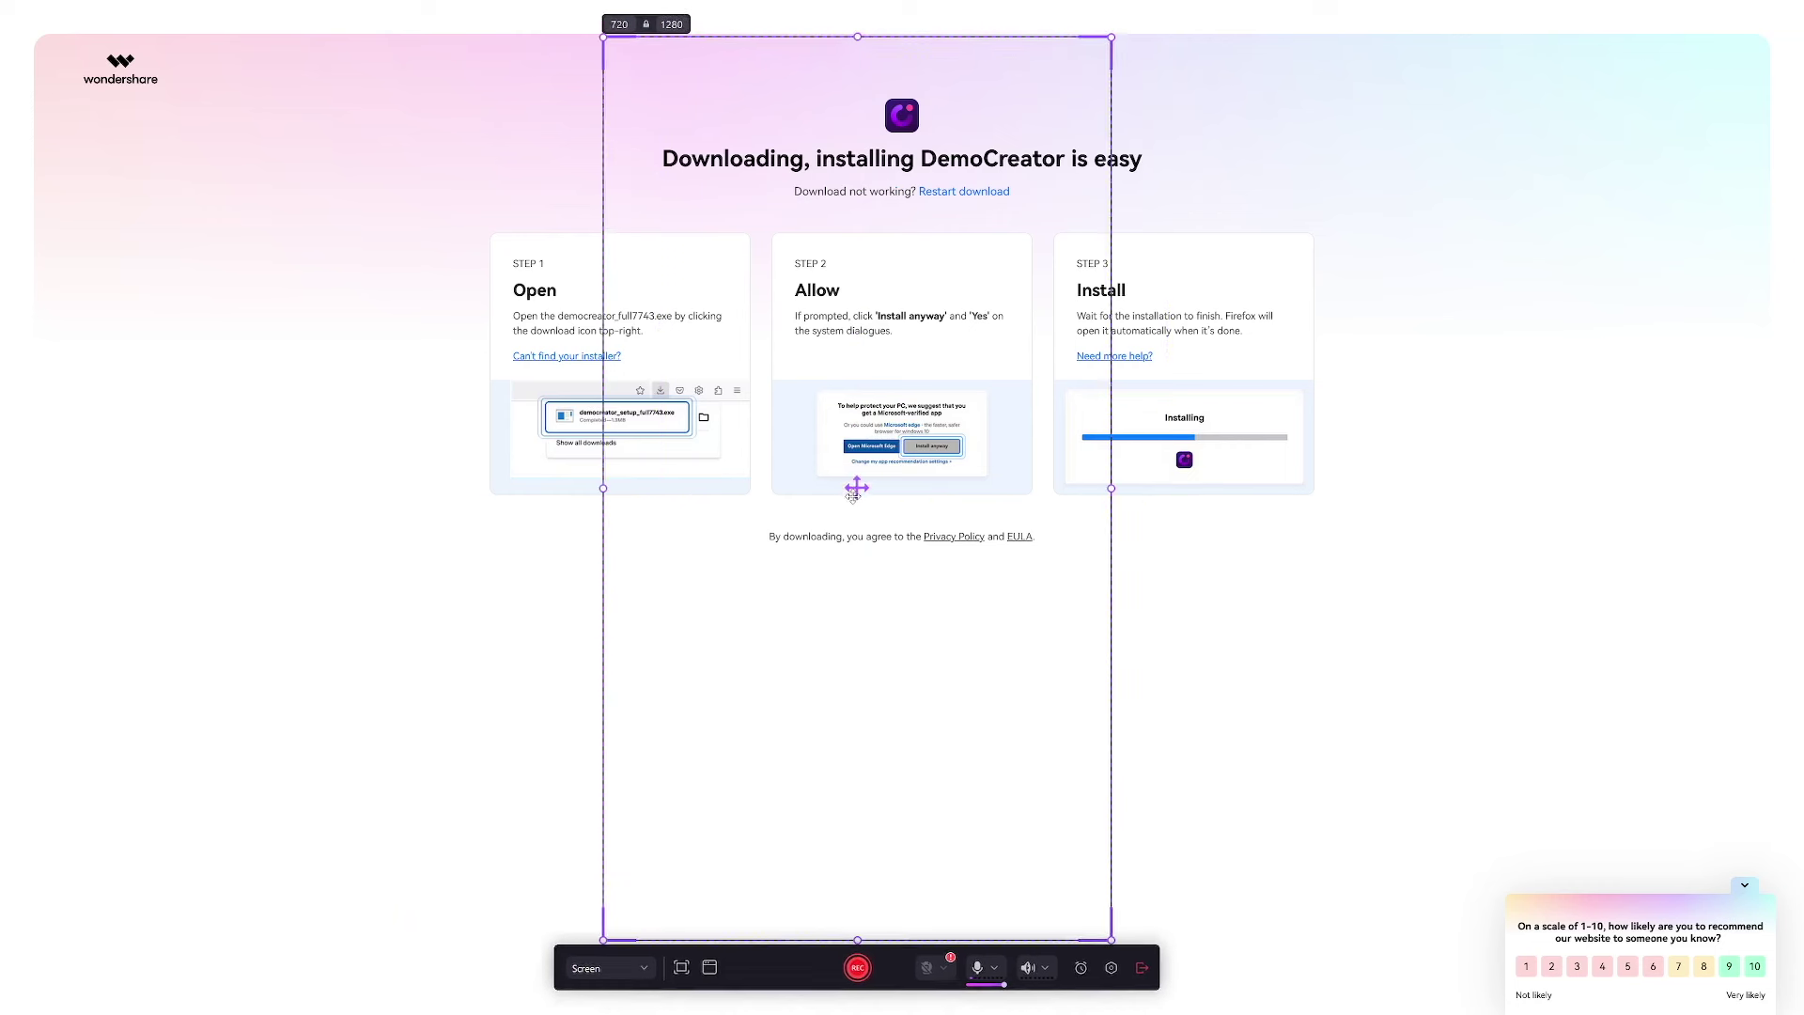
Set the capture area to Full screen and switch to the Premiere Pro project.
click(682, 969)
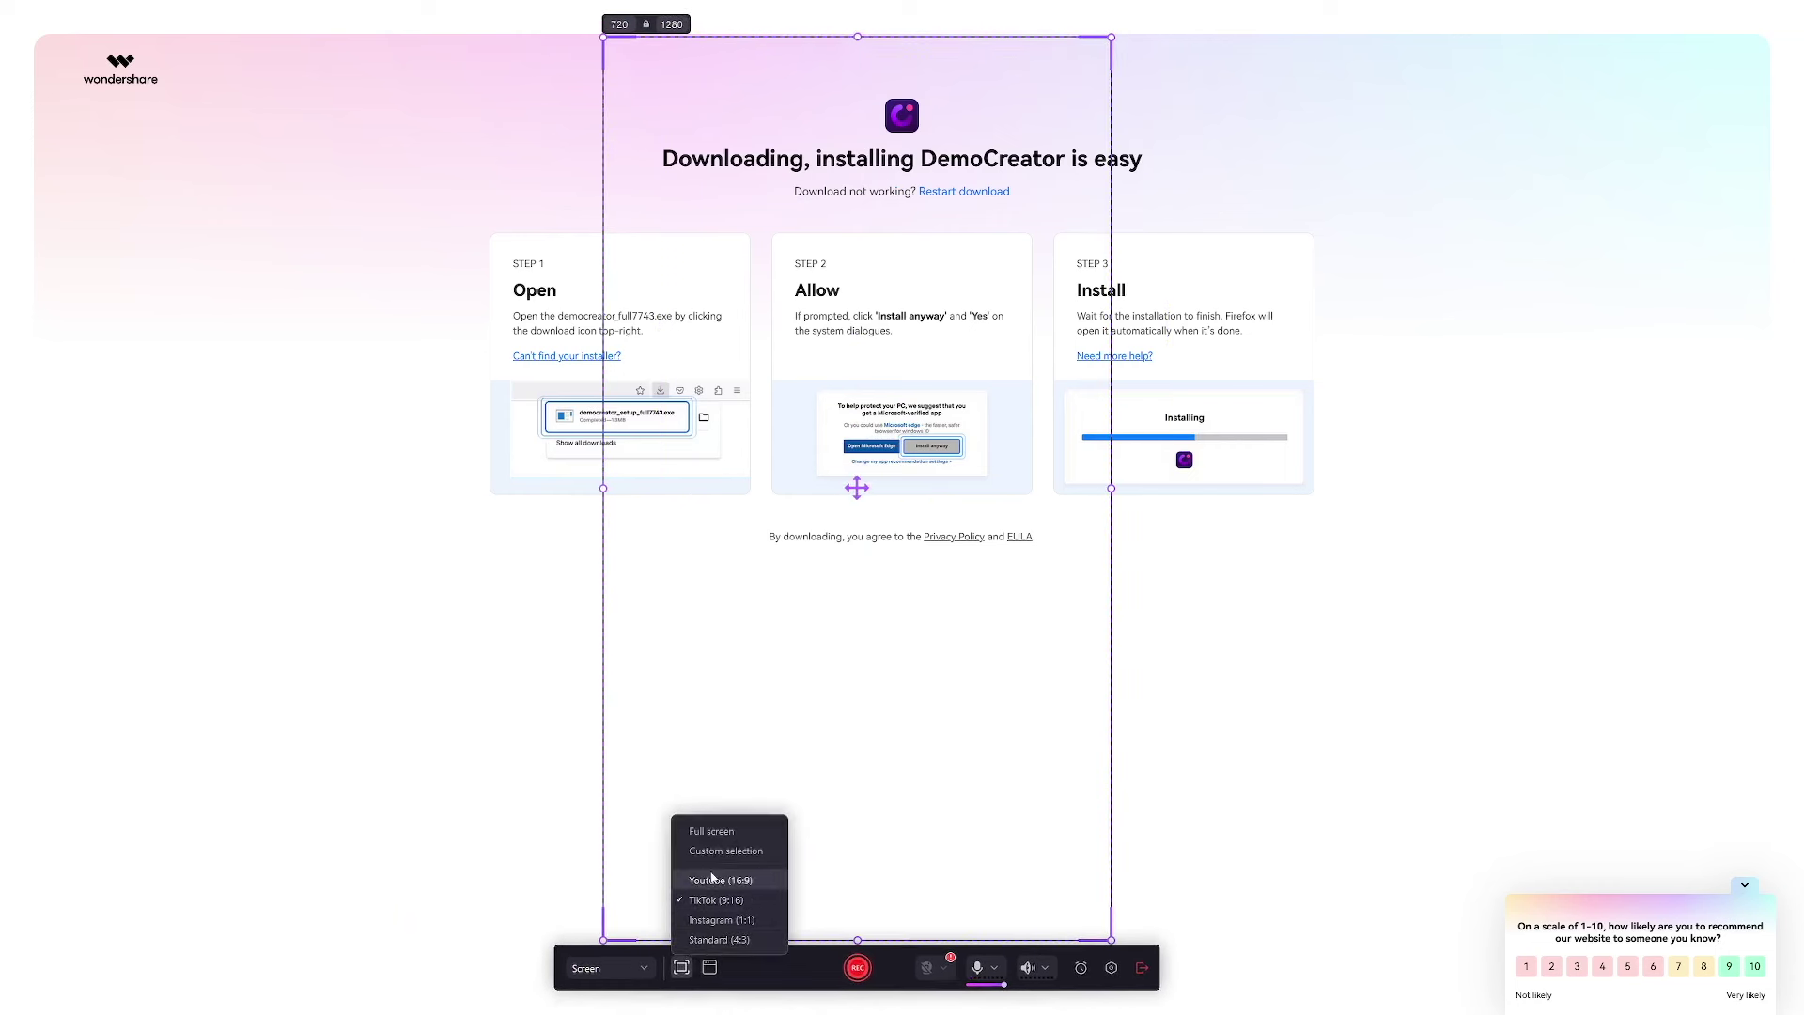
click(719, 832)
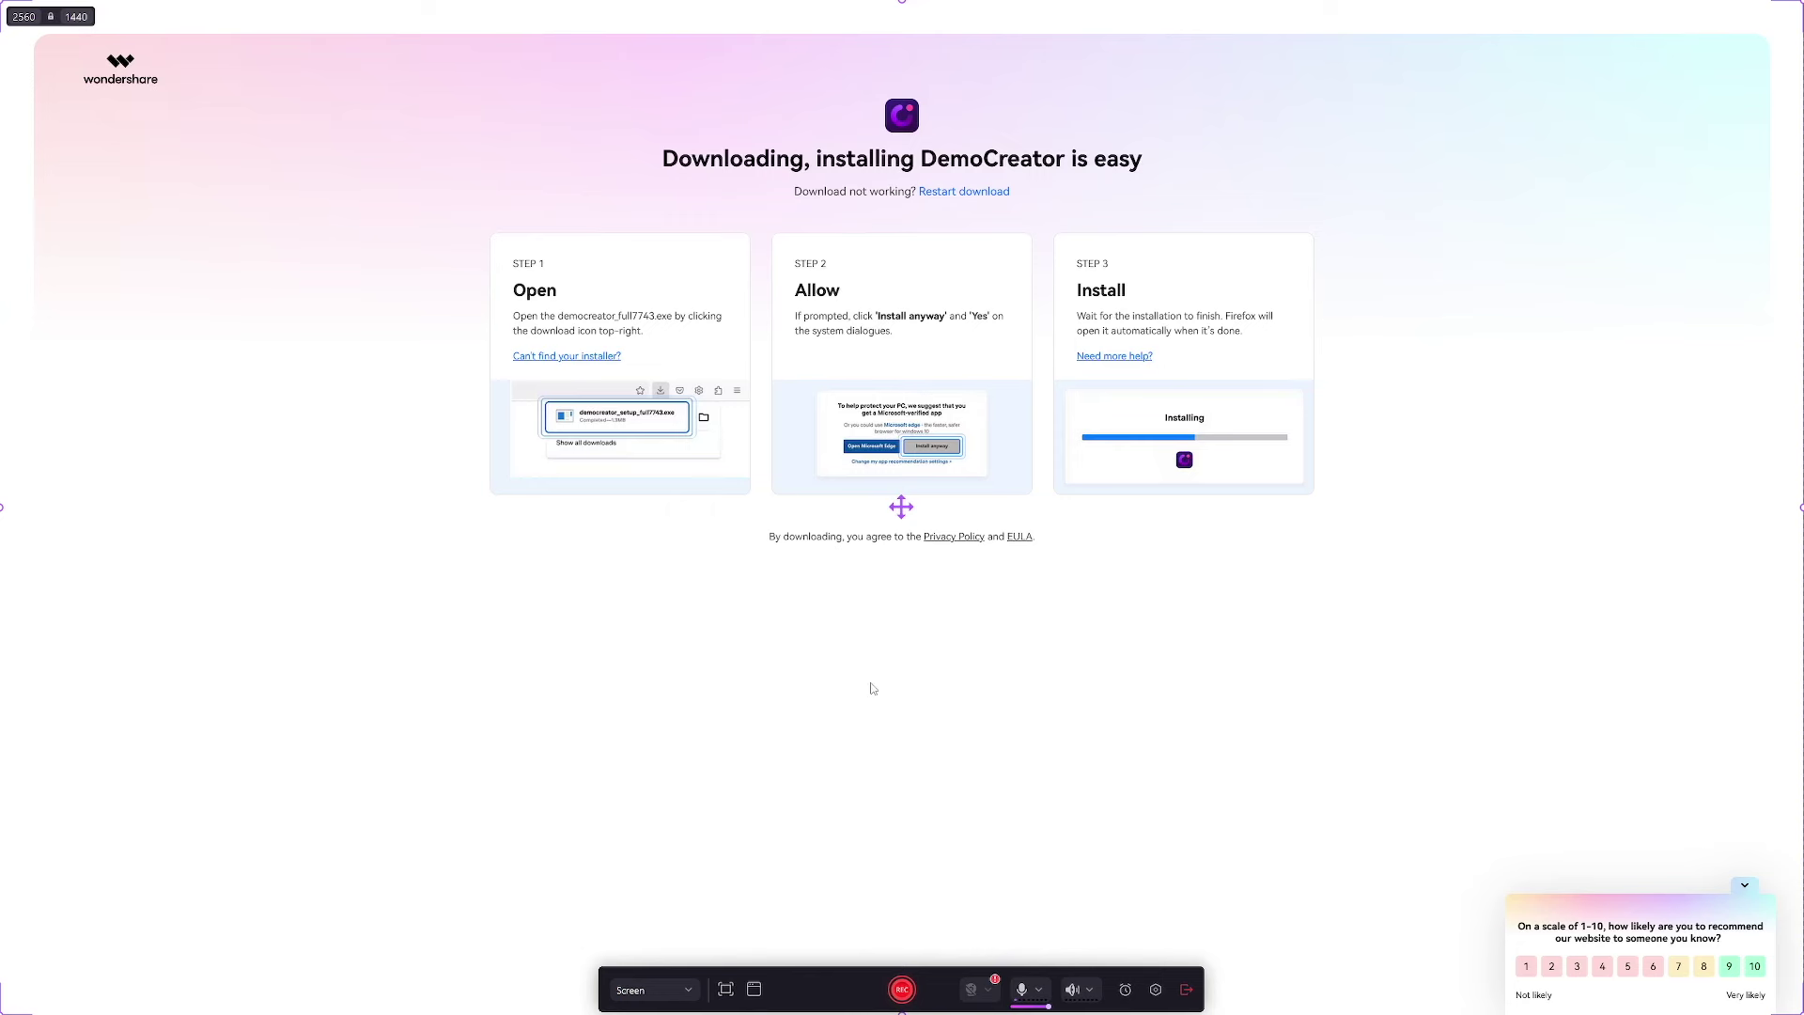
key(alt+Tab)
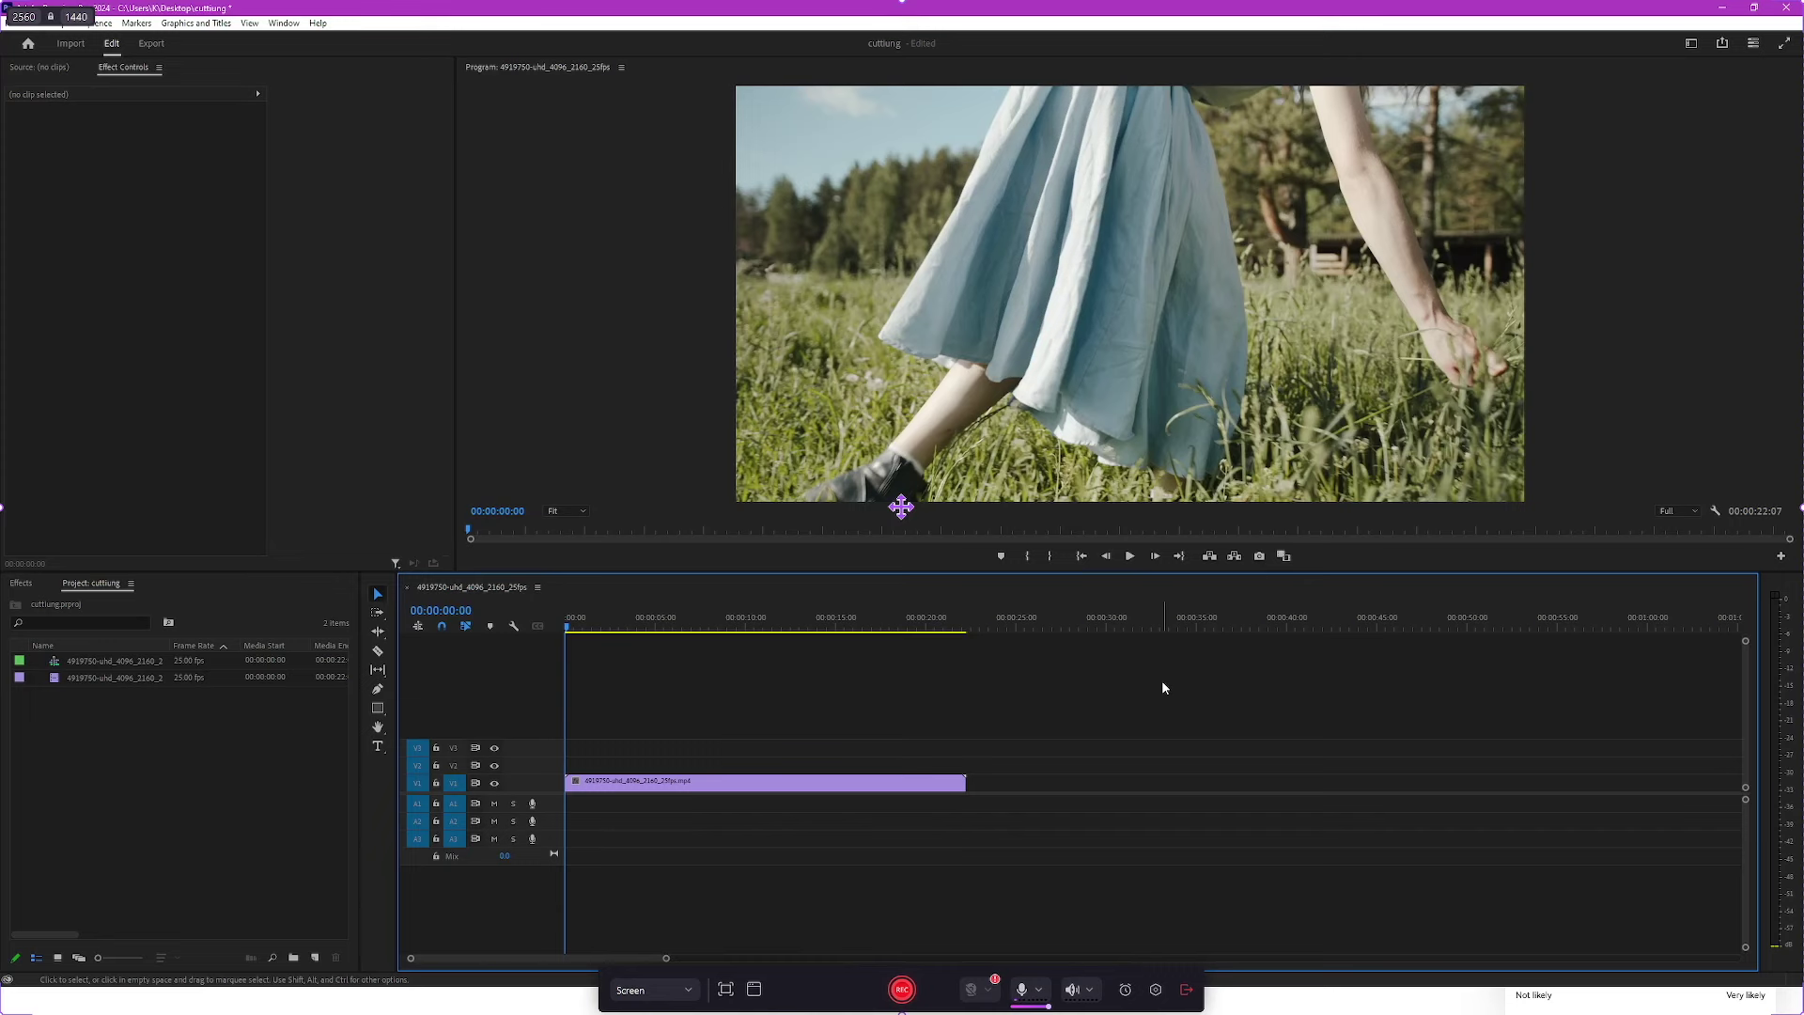
Select the video clip on the timeline and move the playhead to 00:00:16:06.
click(728, 782)
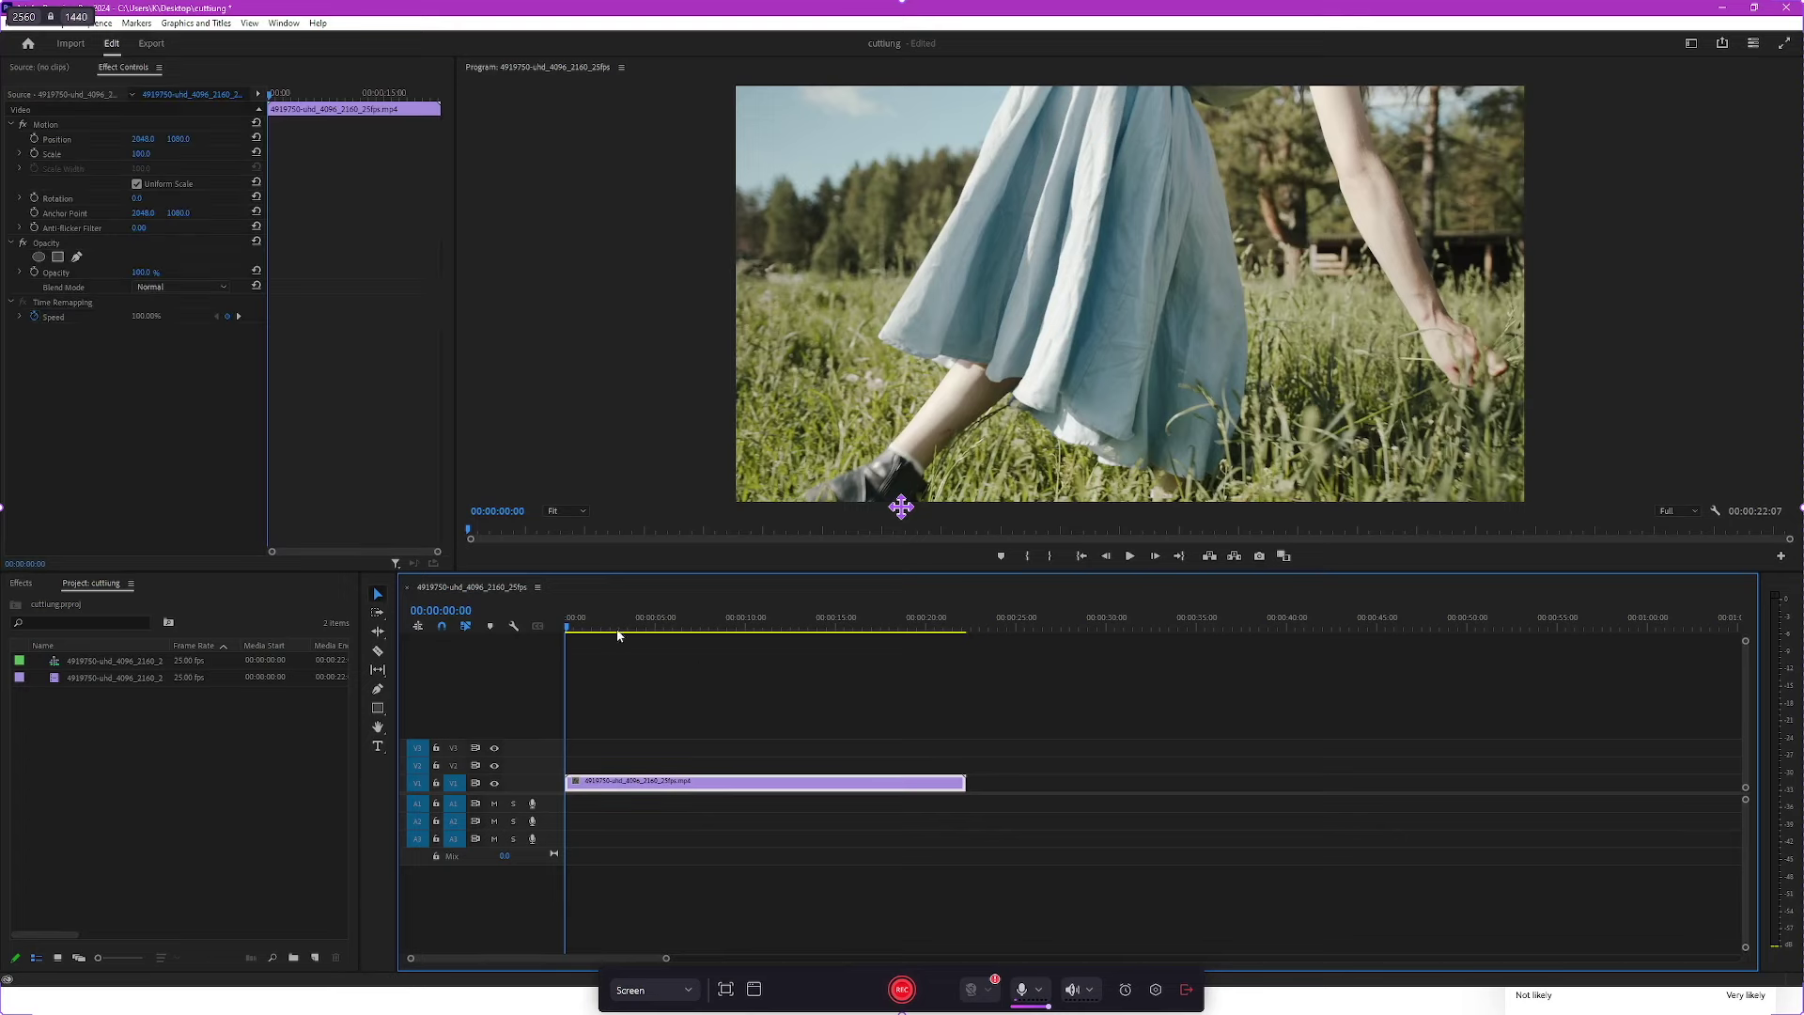
click(761, 618)
drag(767, 620, 860, 619)
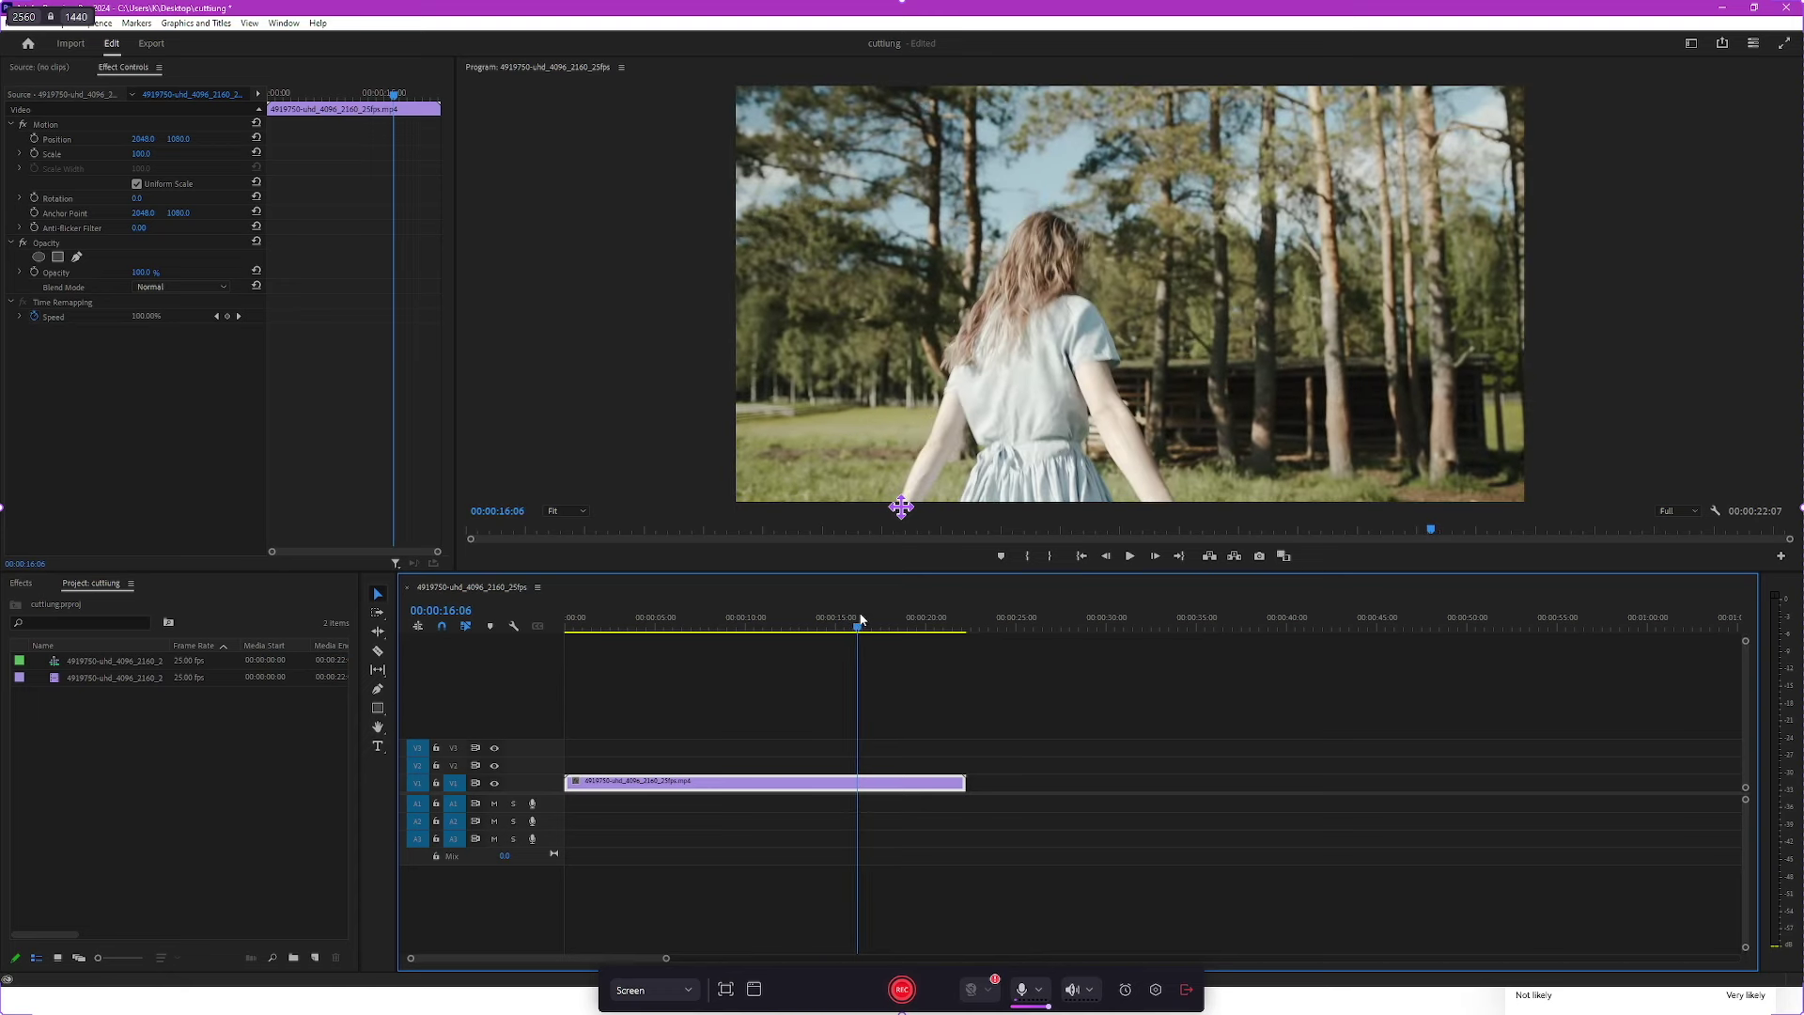
Choose Analogue 1/2 (Audient iD4) as the microphone and Default System Audio as the system sound source.
click(1039, 992)
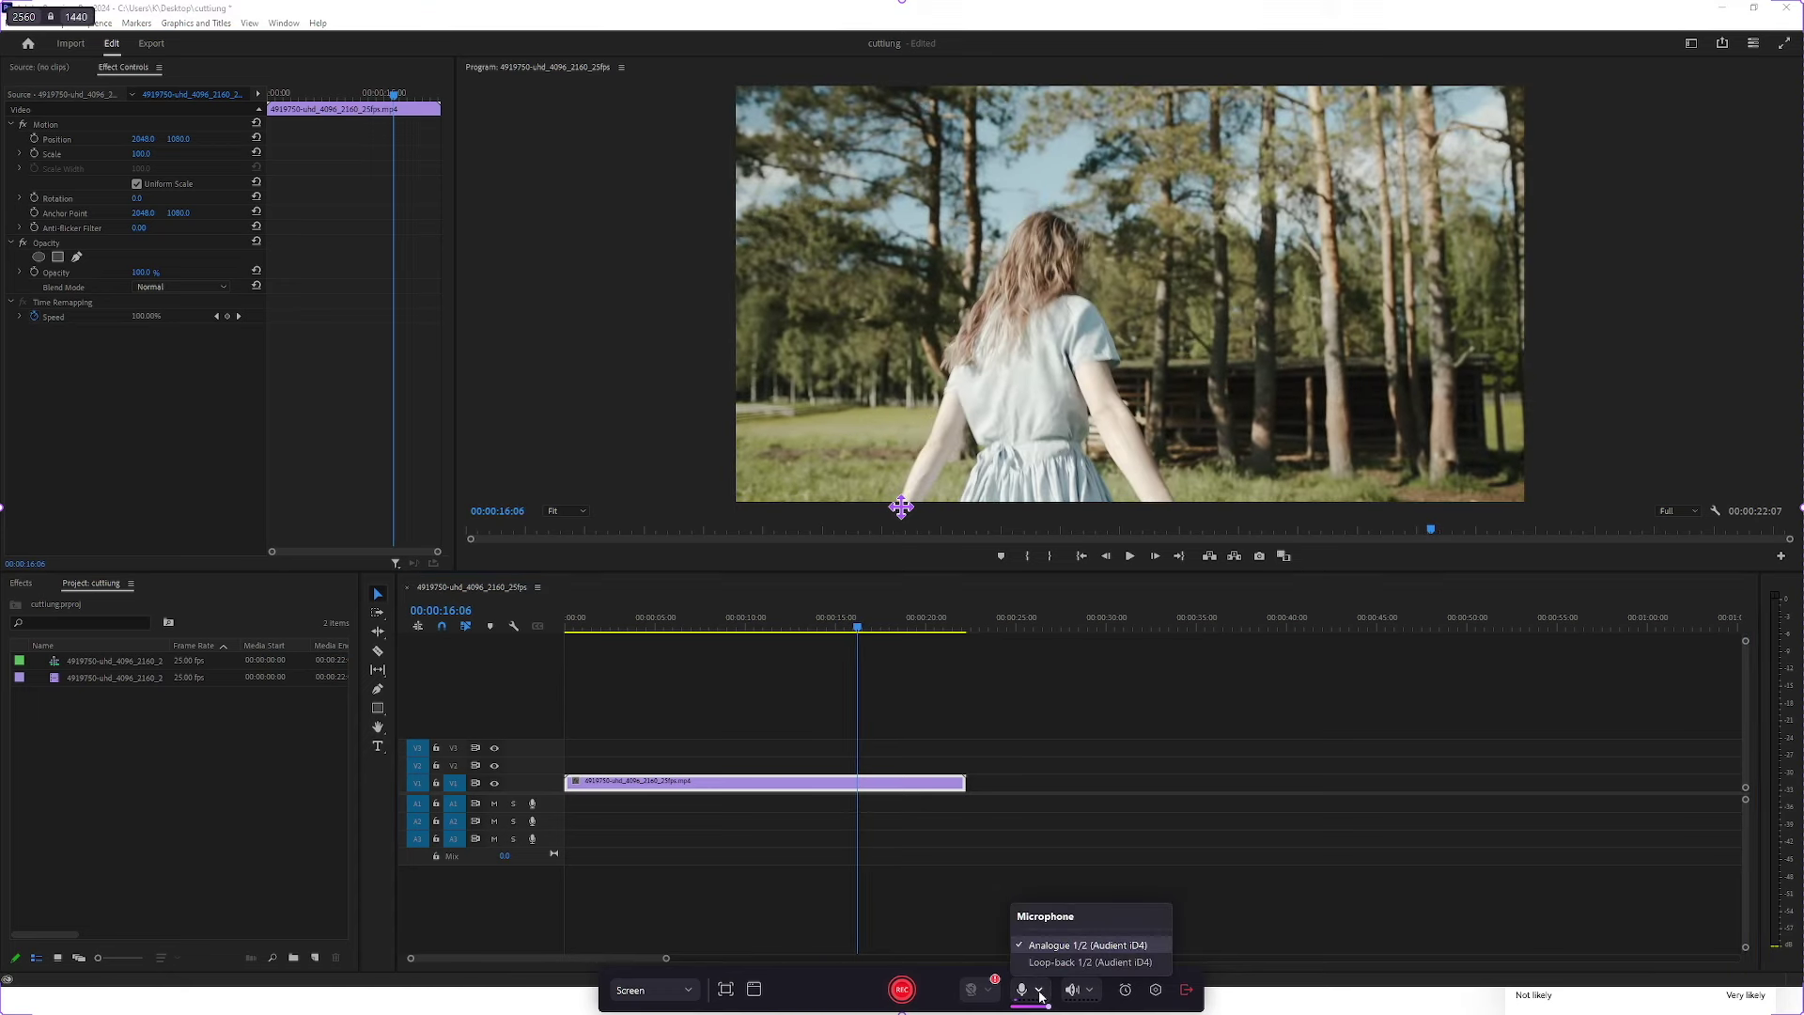
click(1063, 949)
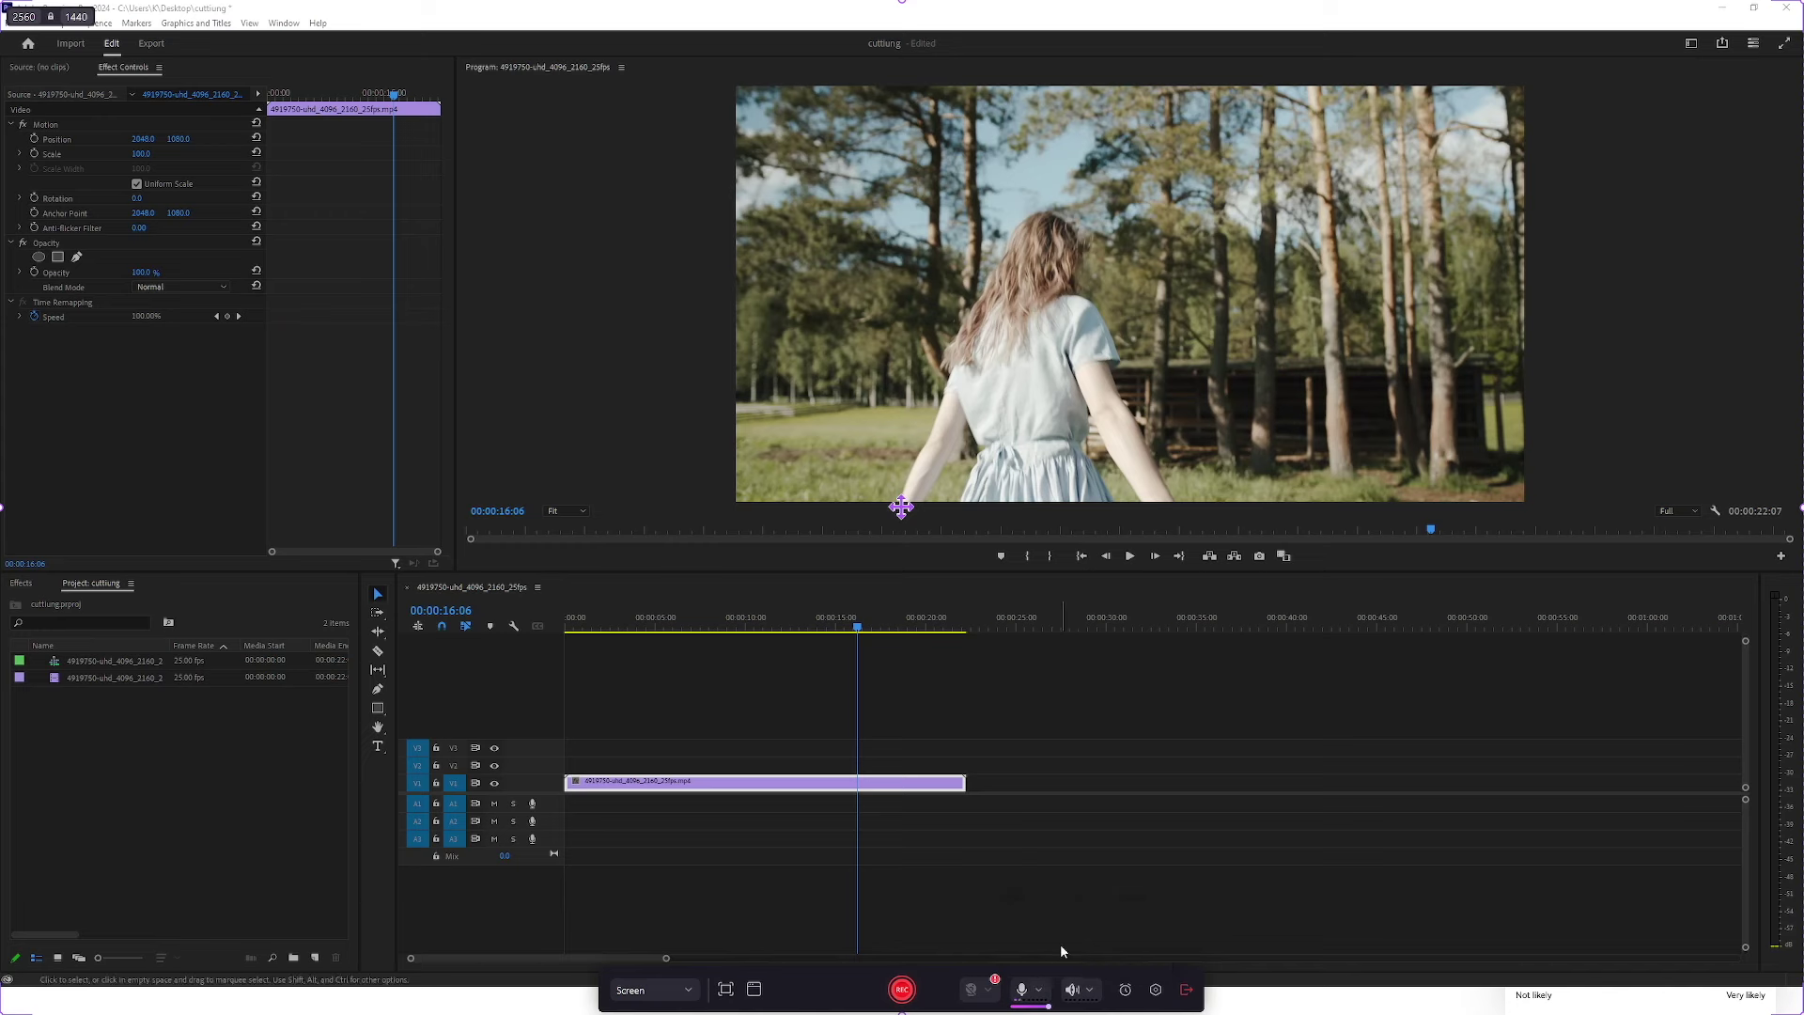
click(1092, 991)
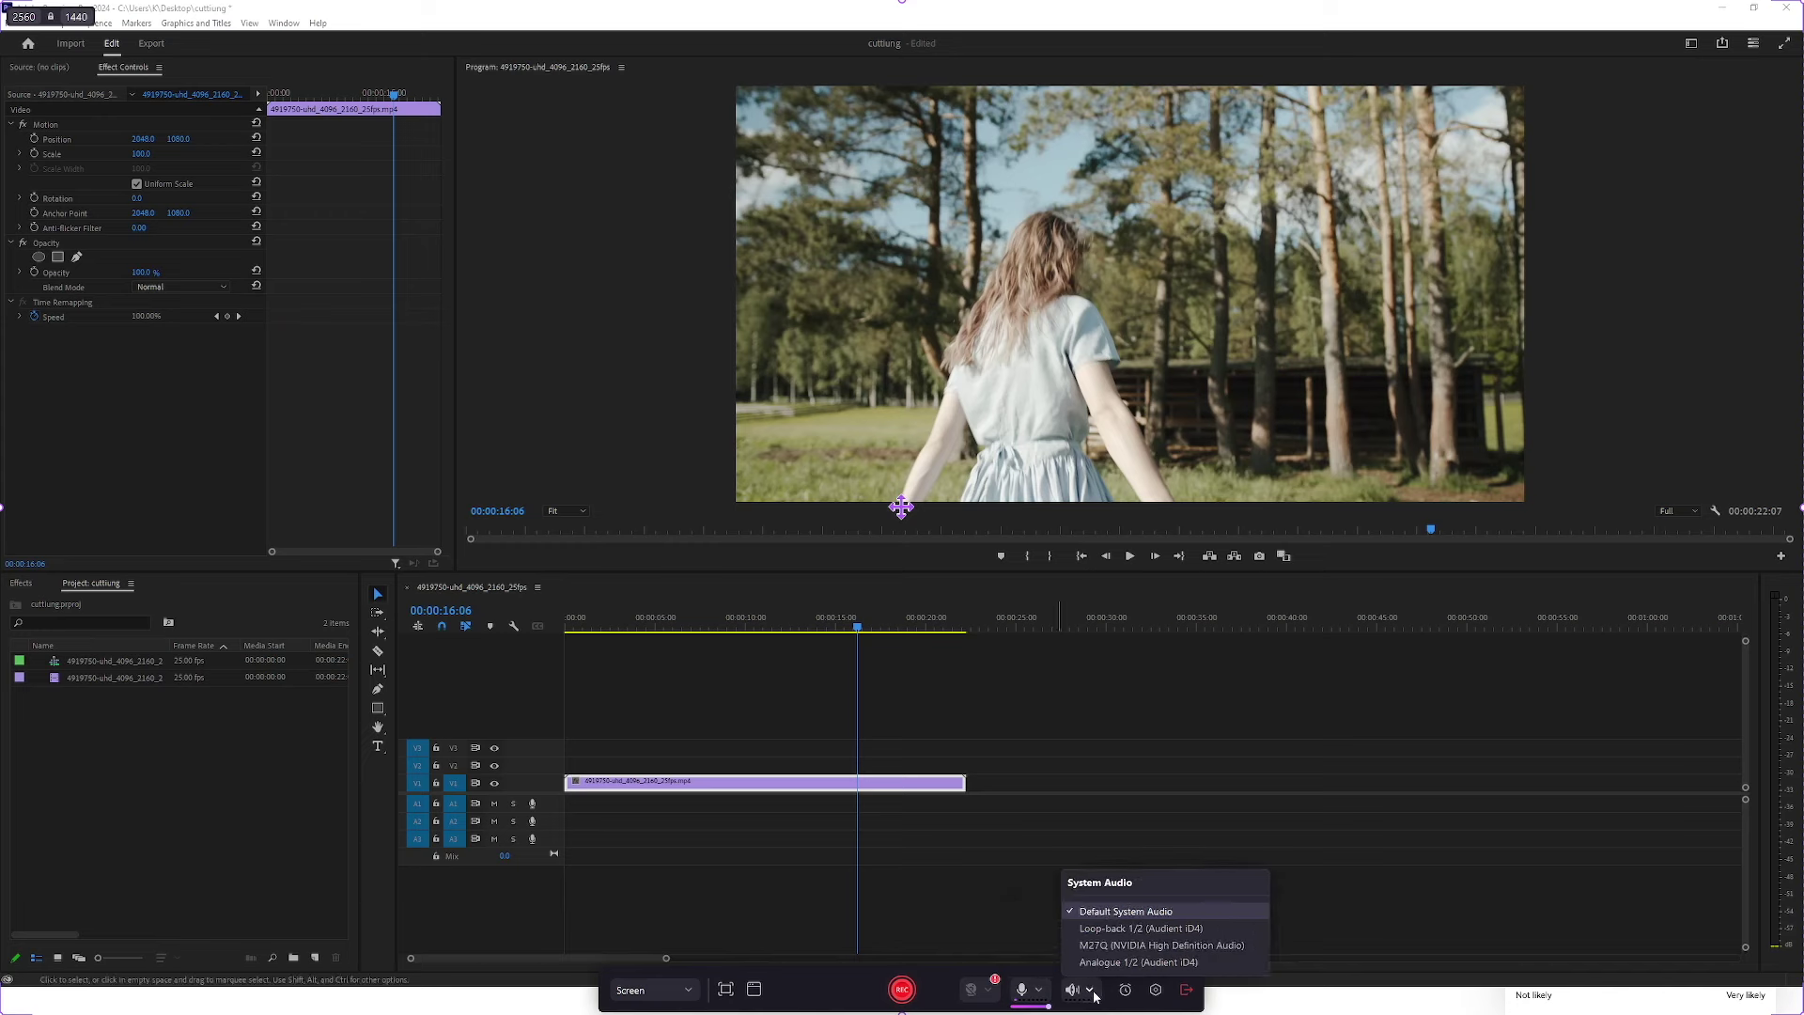
click(1127, 920)
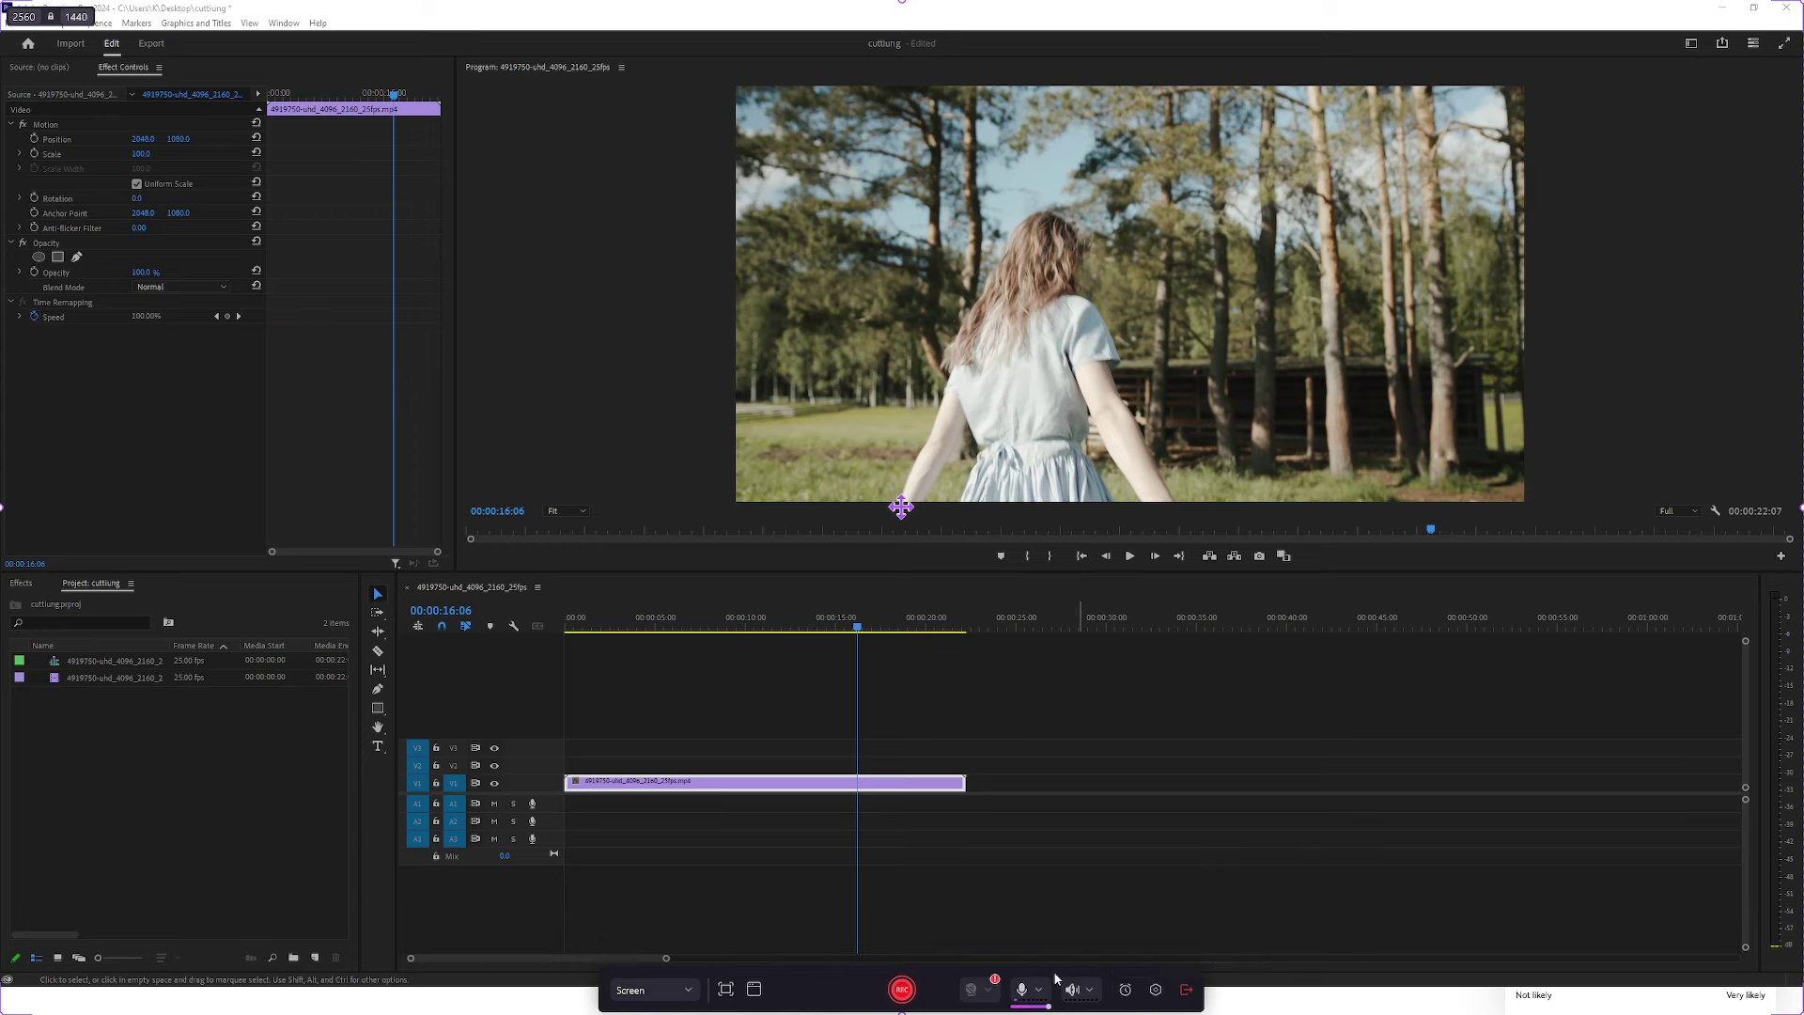
View the scheduled recording options without setting a task, and start the screen recording without a camera.
click(1126, 991)
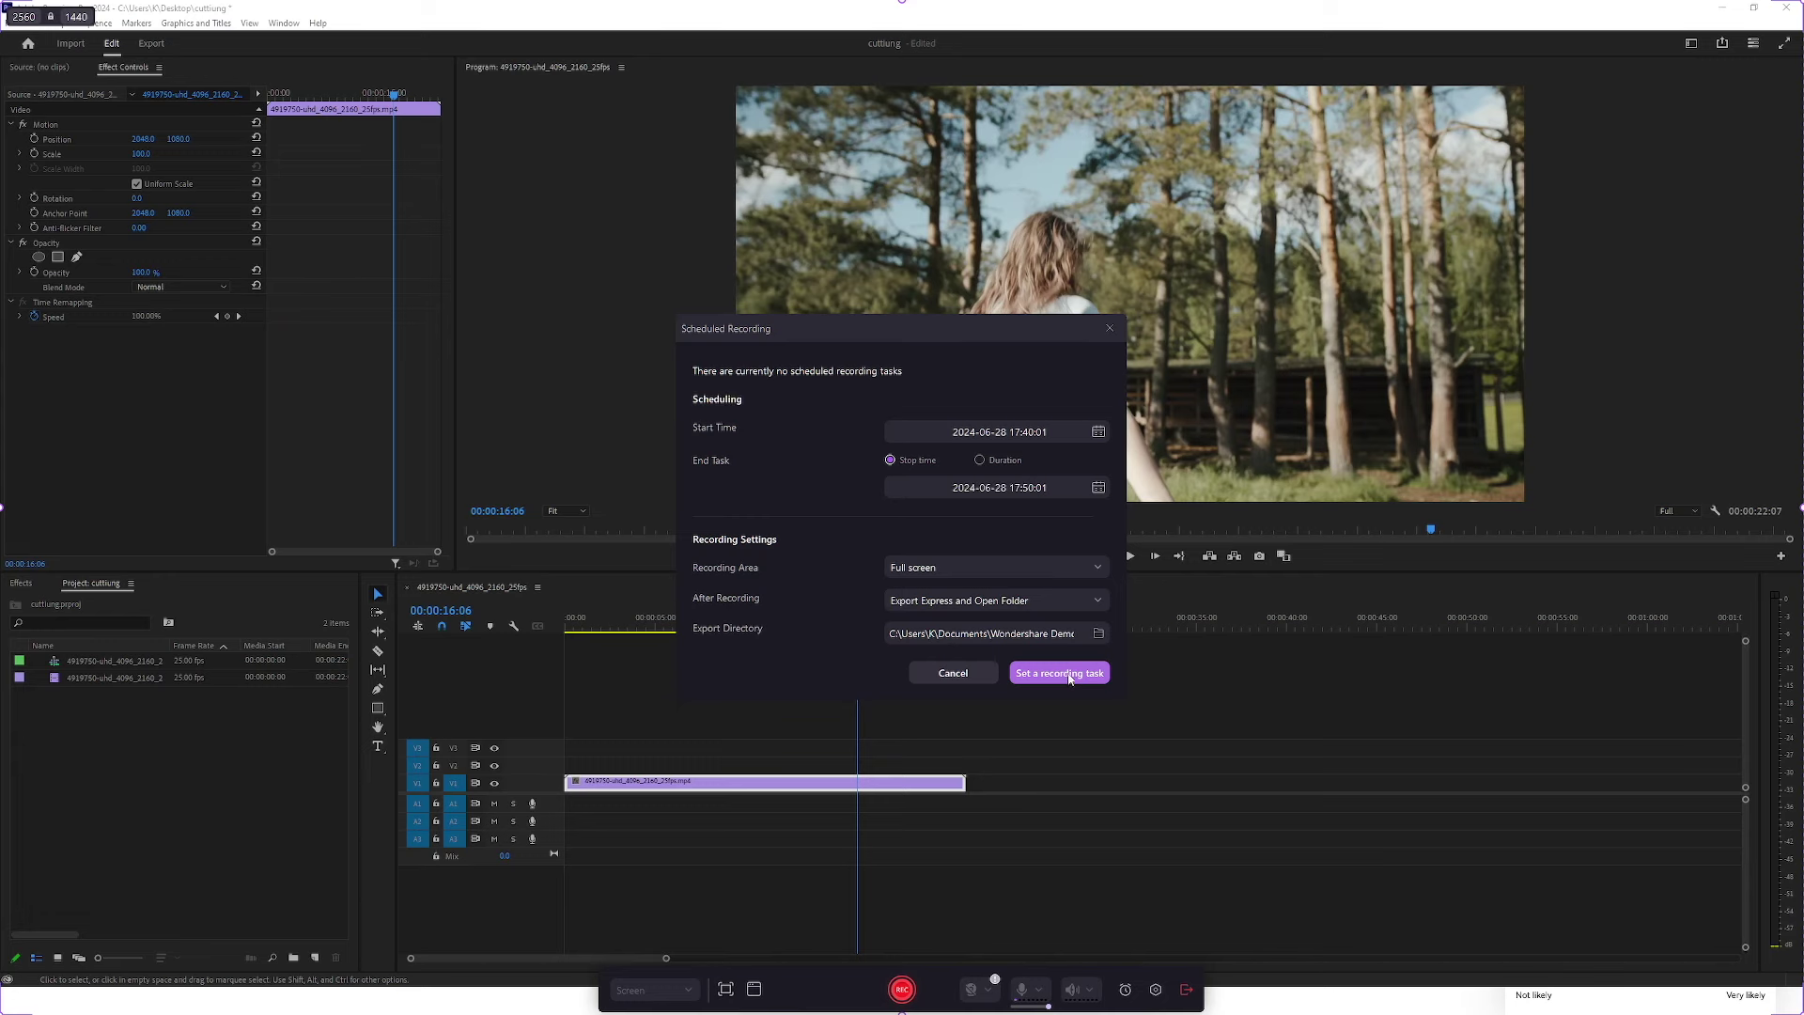
click(951, 673)
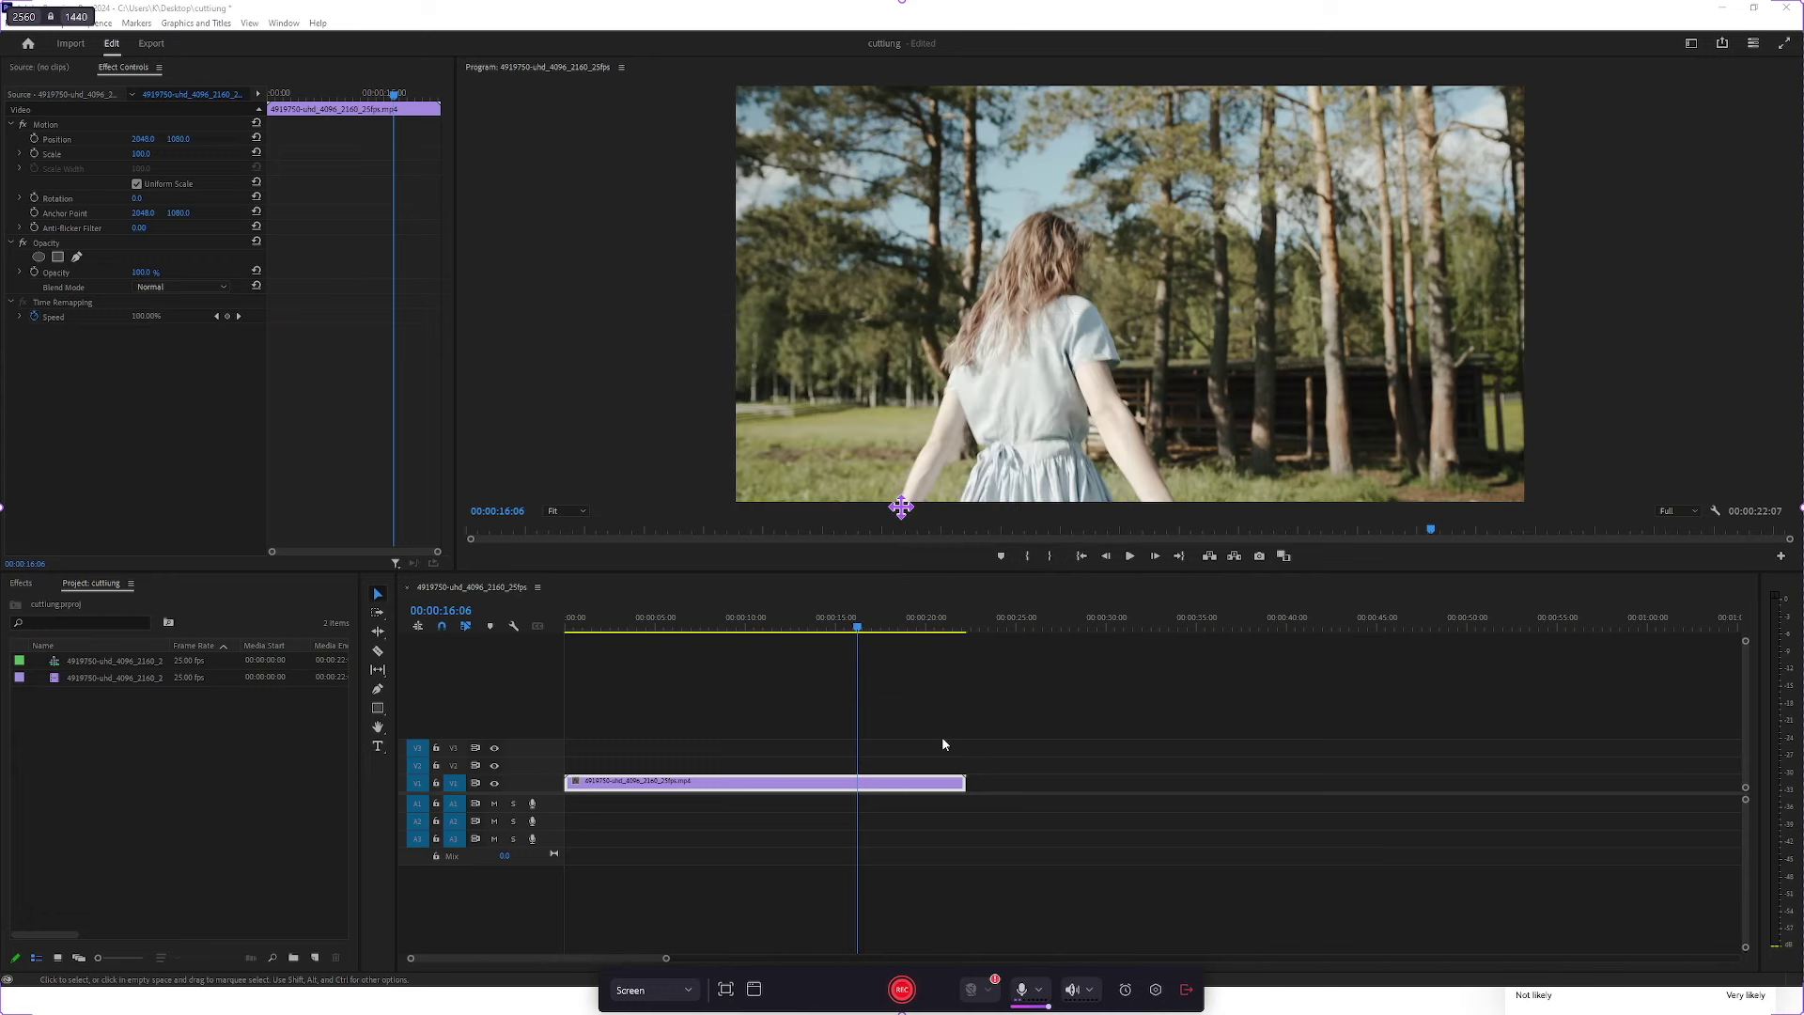
click(902, 991)
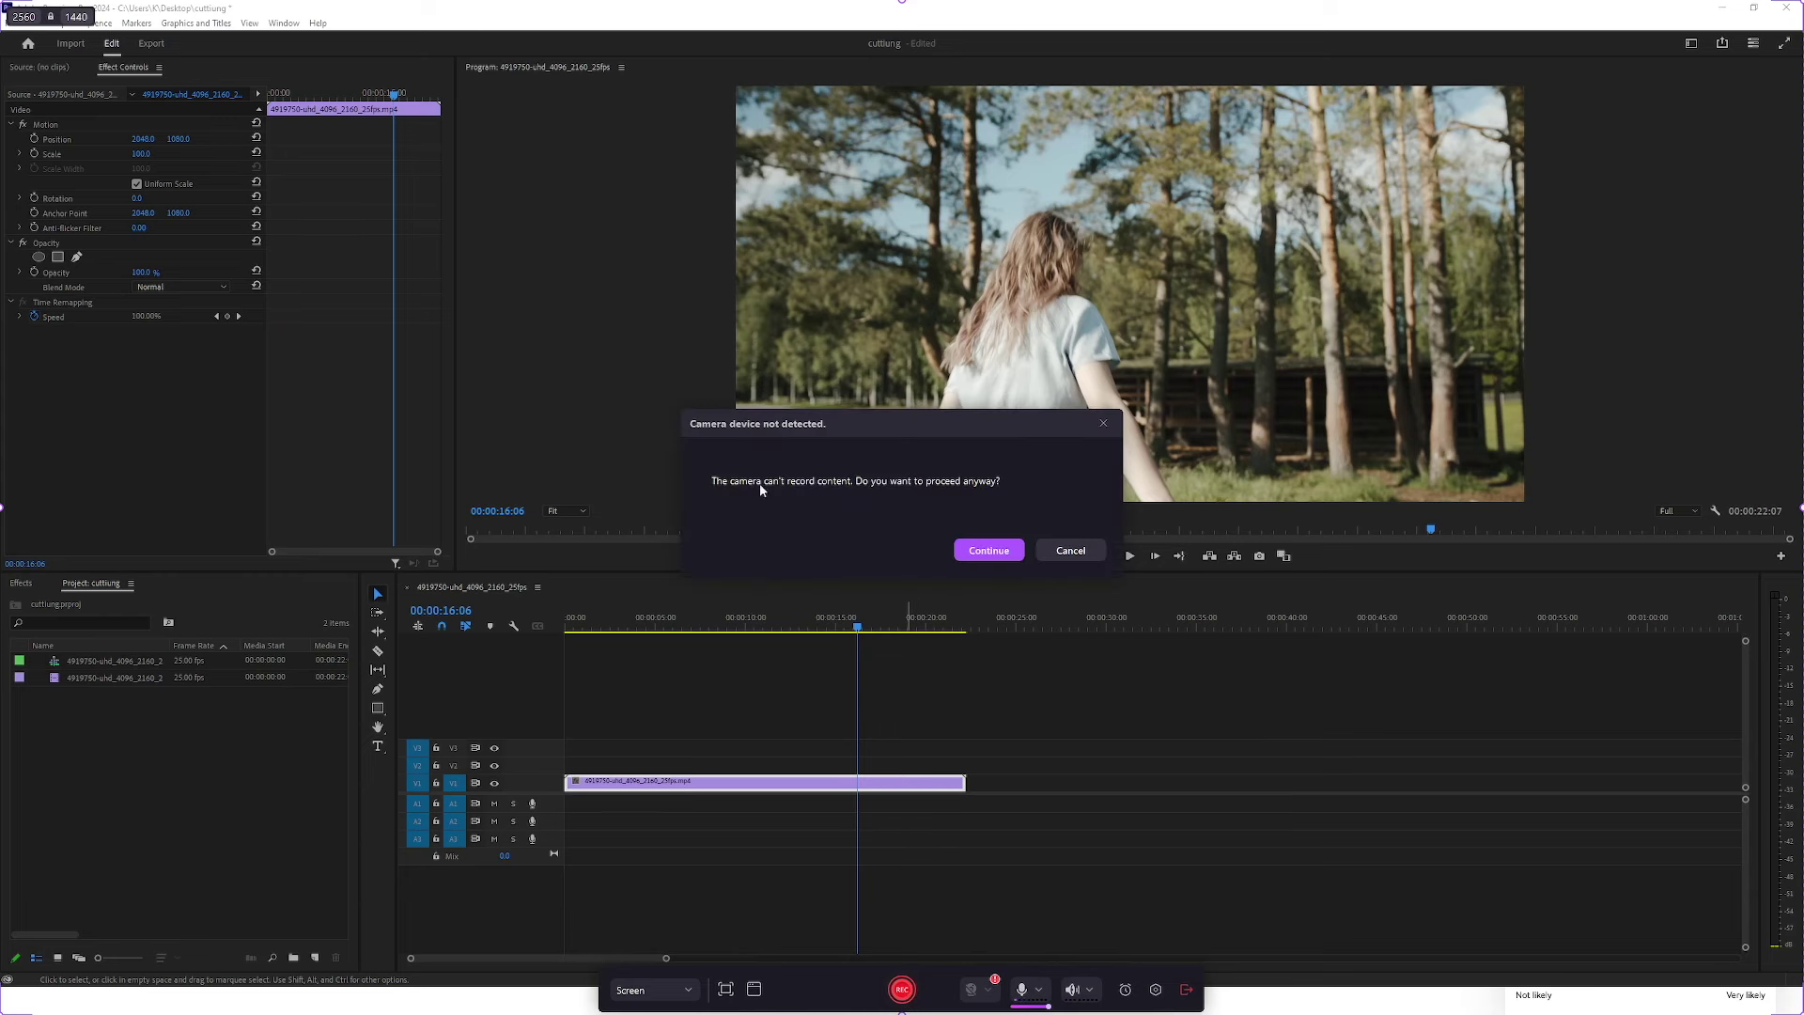
click(987, 550)
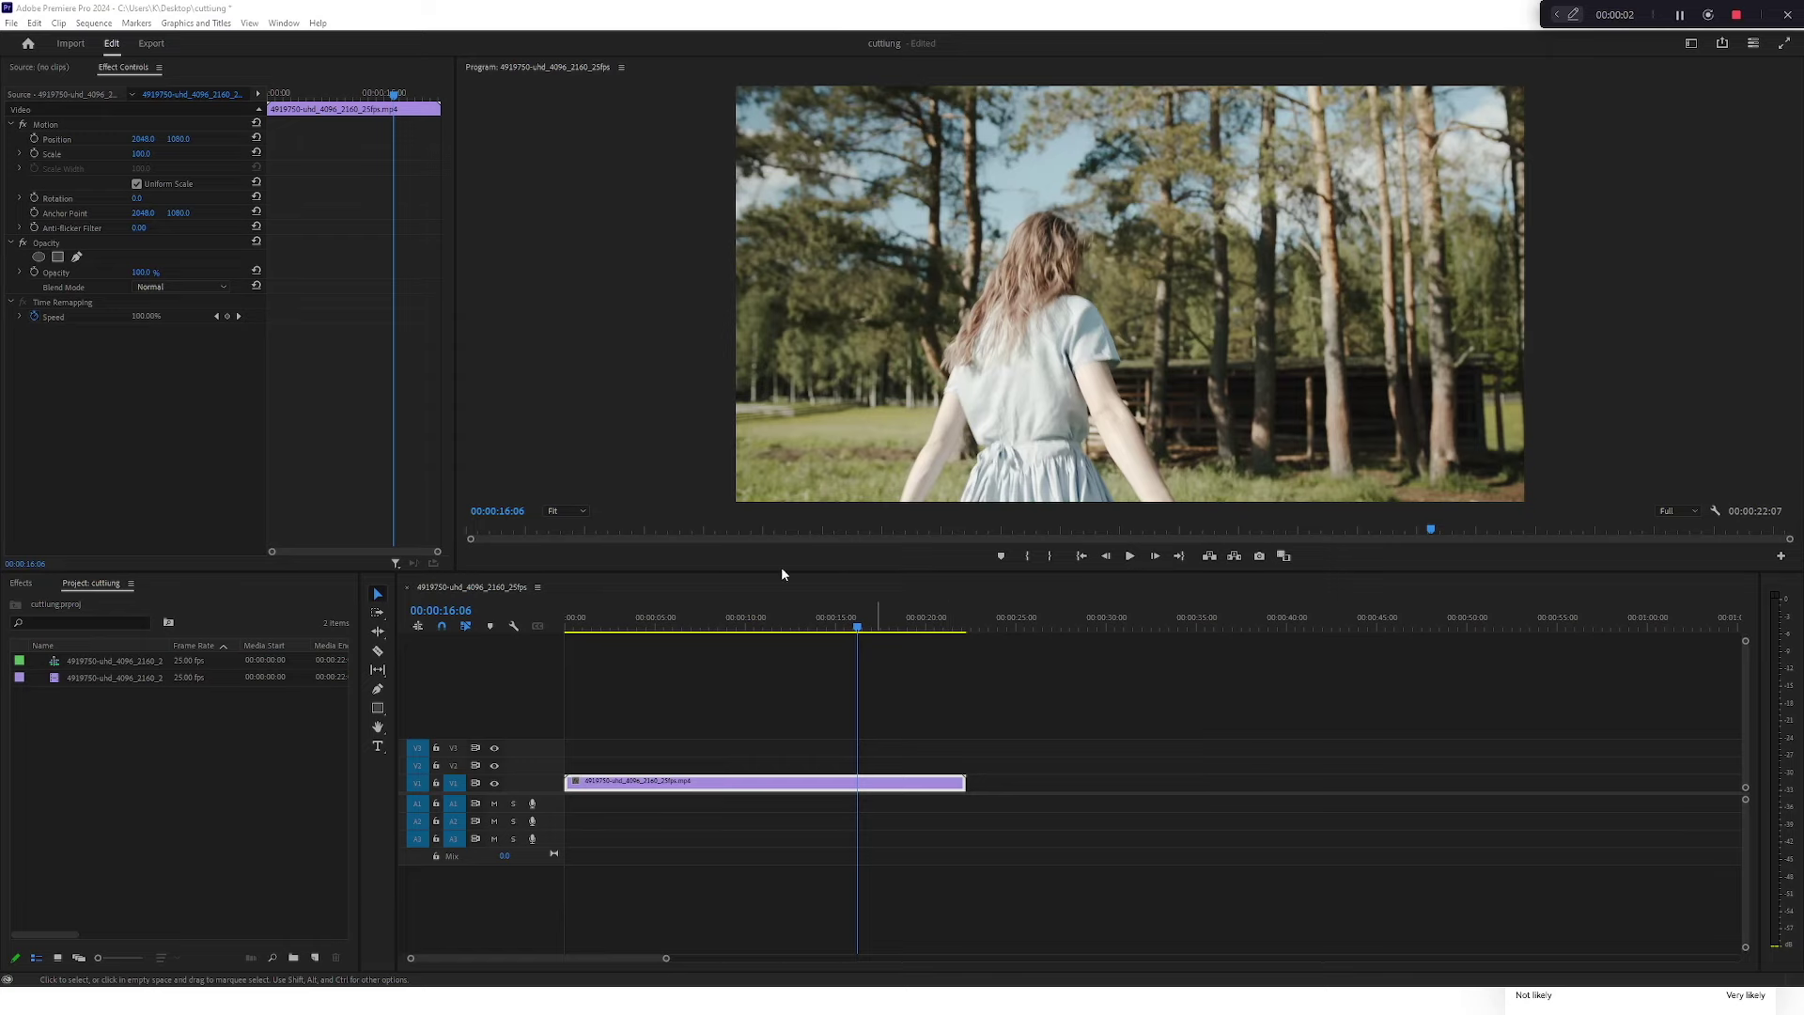
Keyframe the clip's Scale at 00:00:18:19, raise it to about 188 at 00:00:20:07, and preview the zoom.
drag(855, 628, 903, 634)
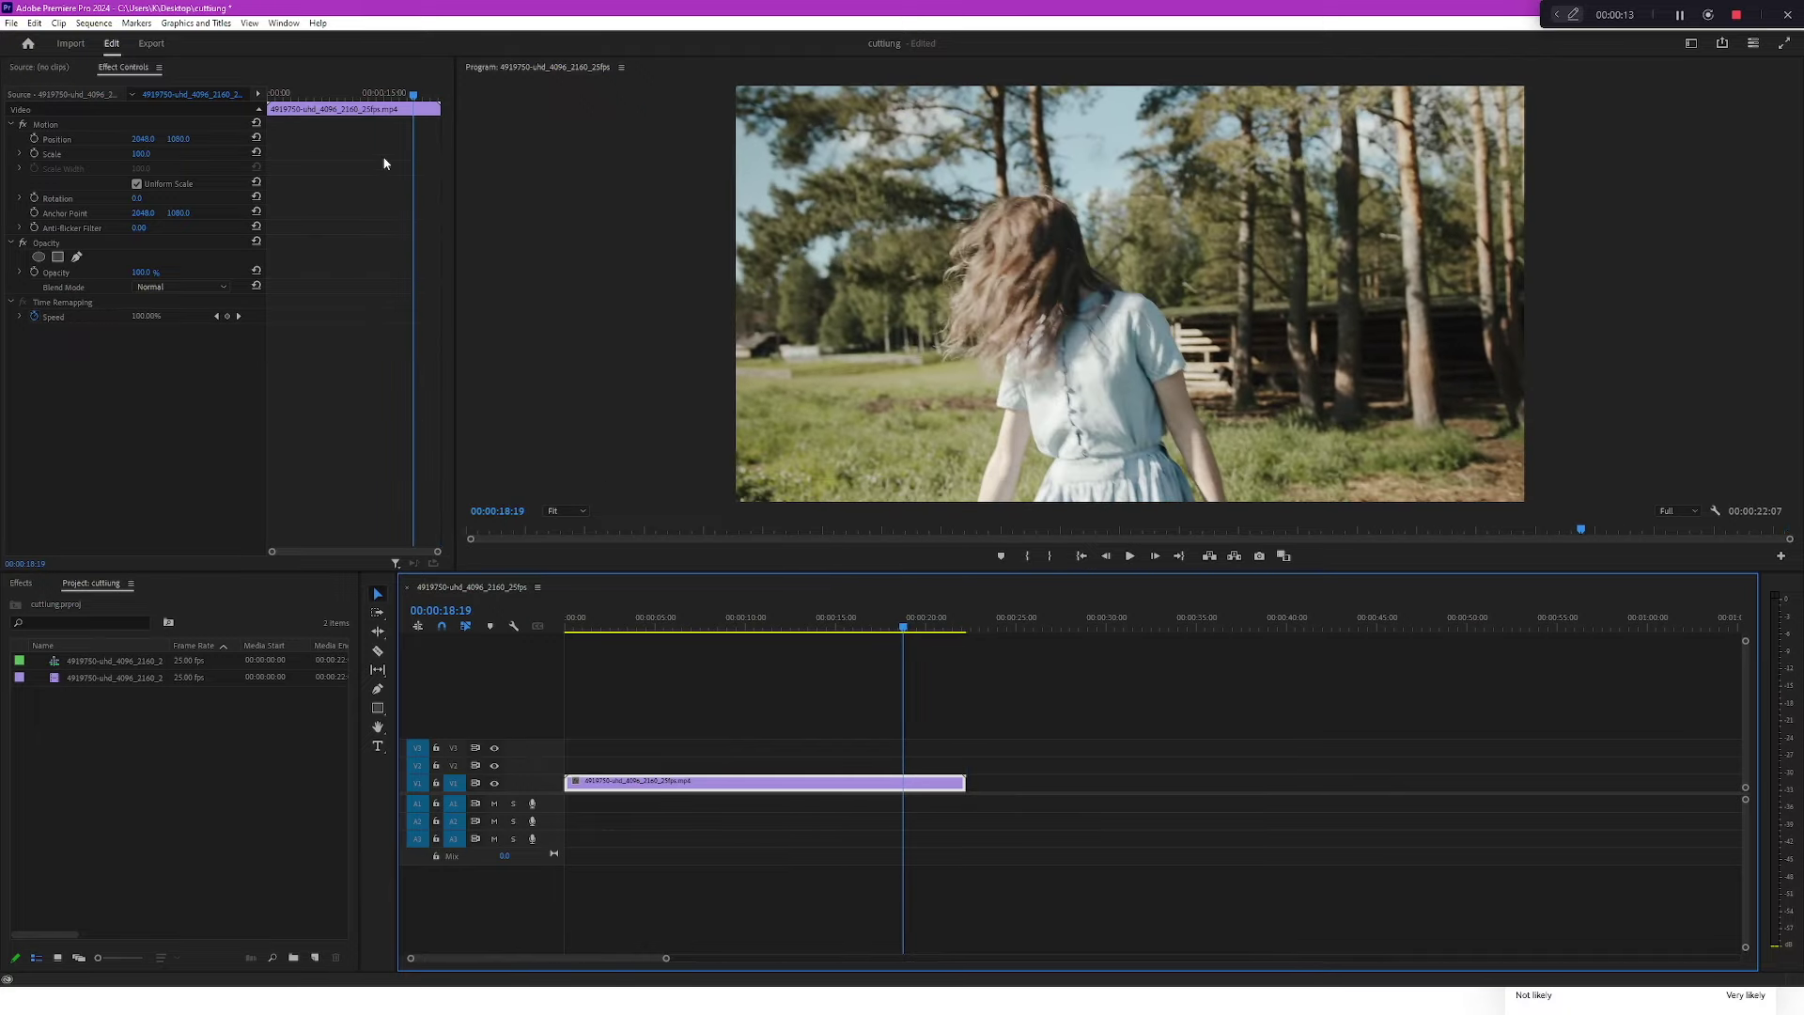
click(36, 155)
drag(414, 95, 425, 97)
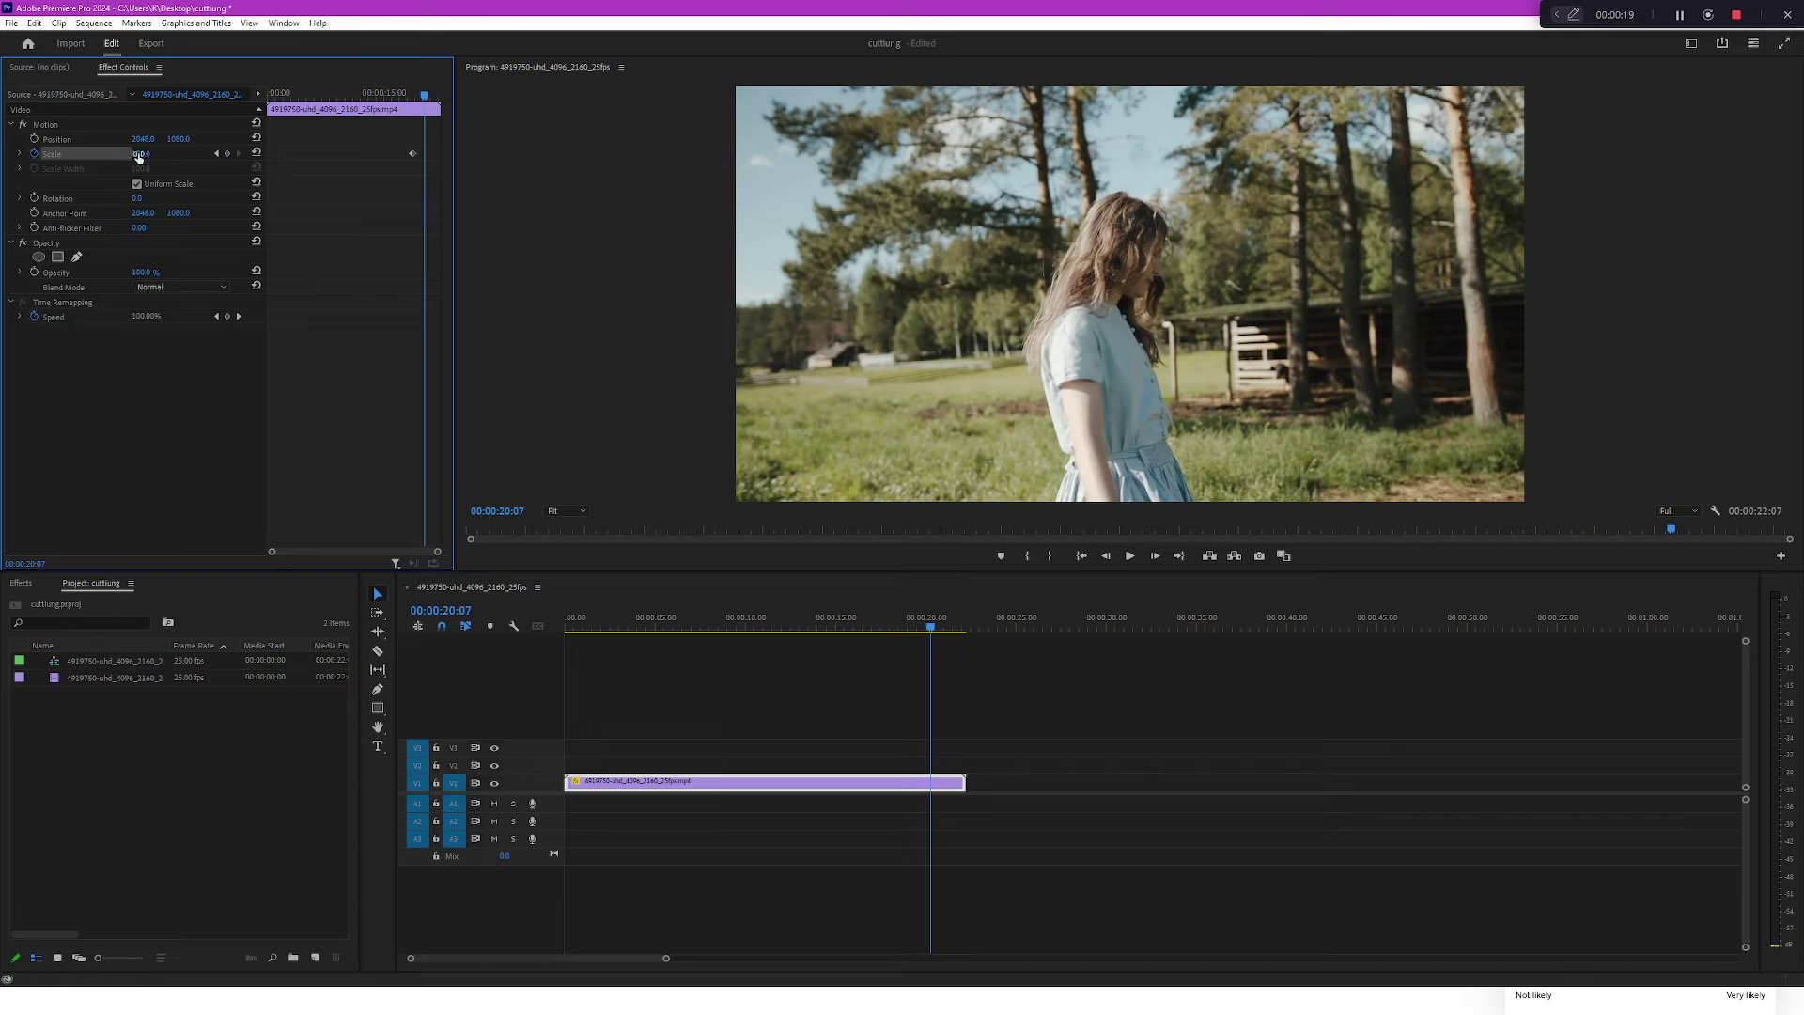
drag(141, 153, 172, 162)
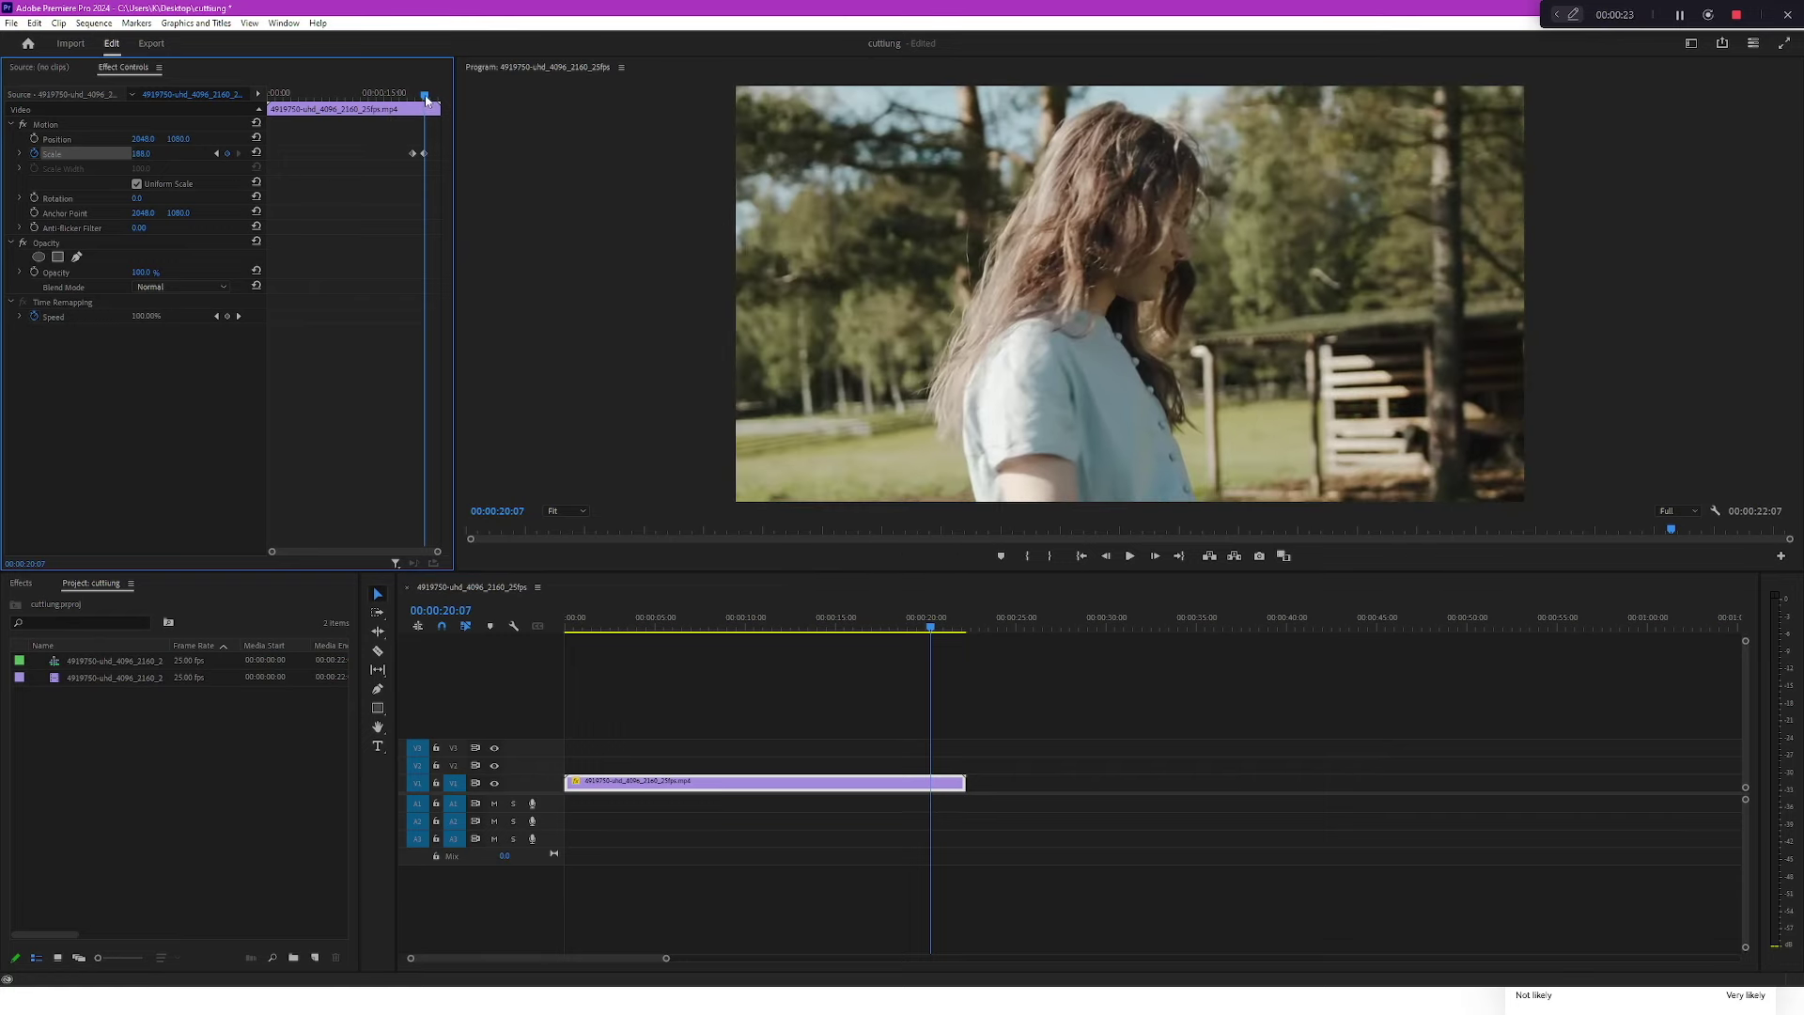
drag(423, 95, 410, 95)
key(space)
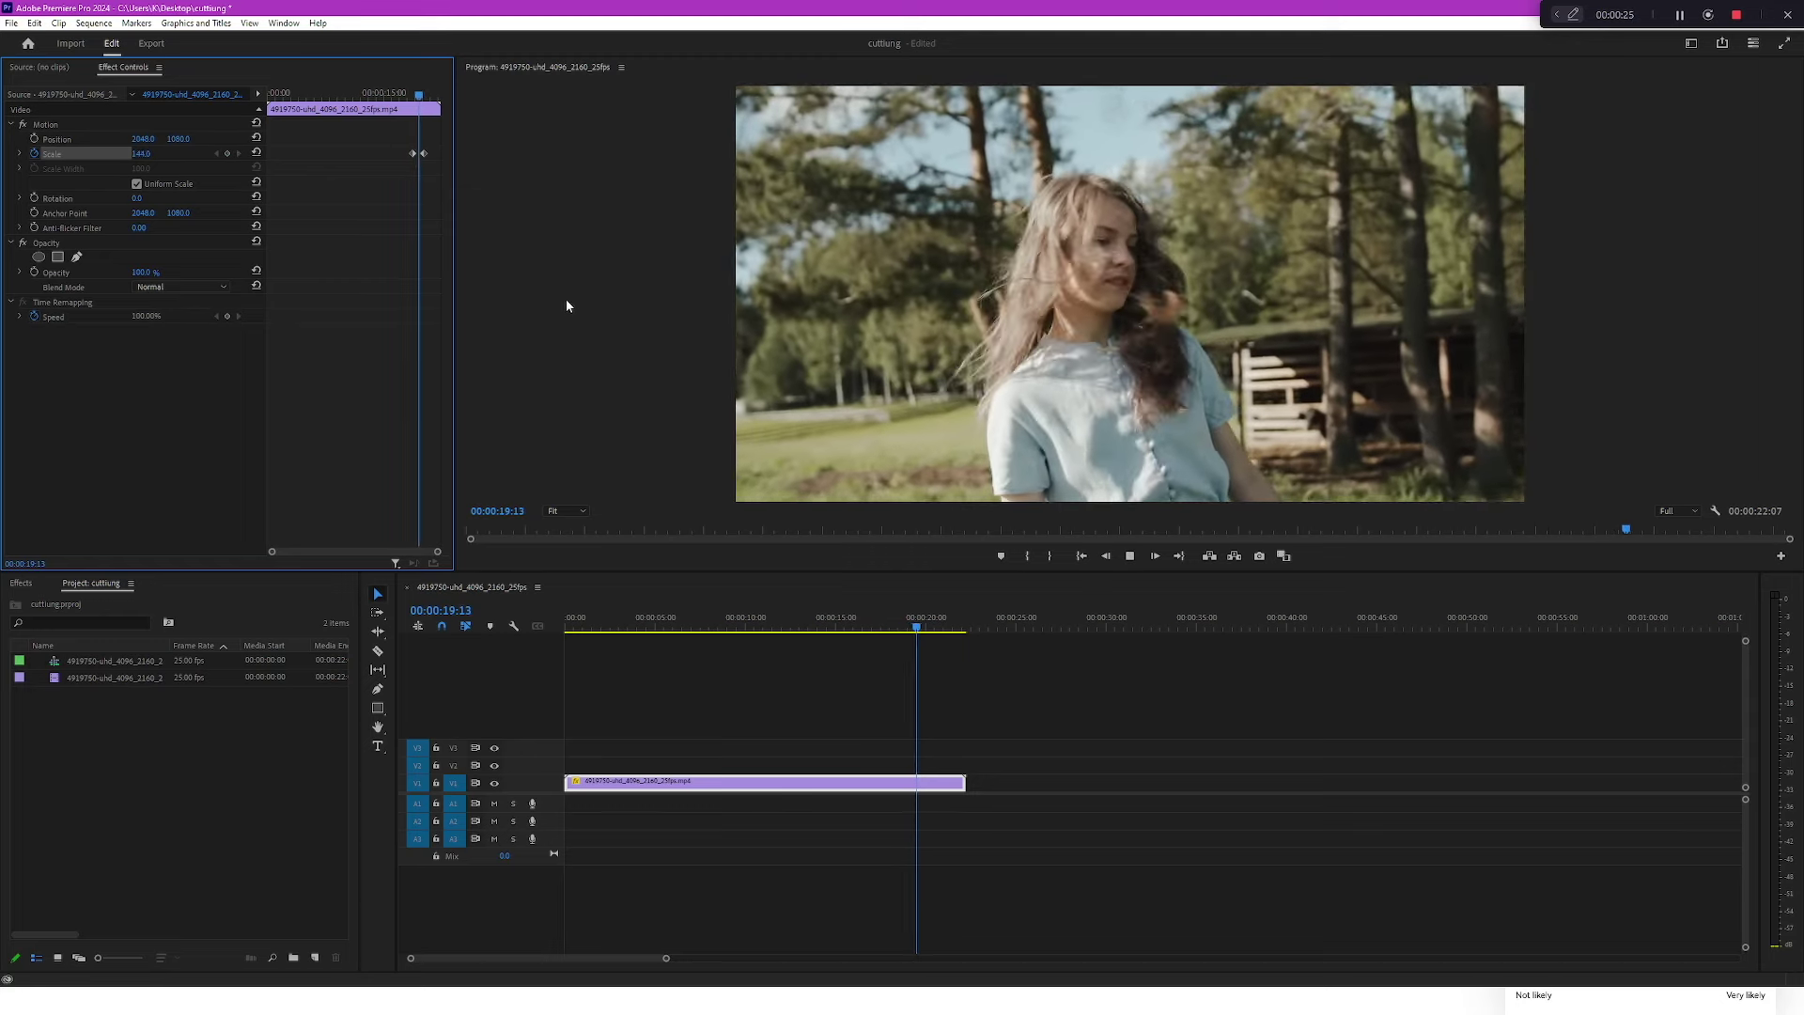
key(space)
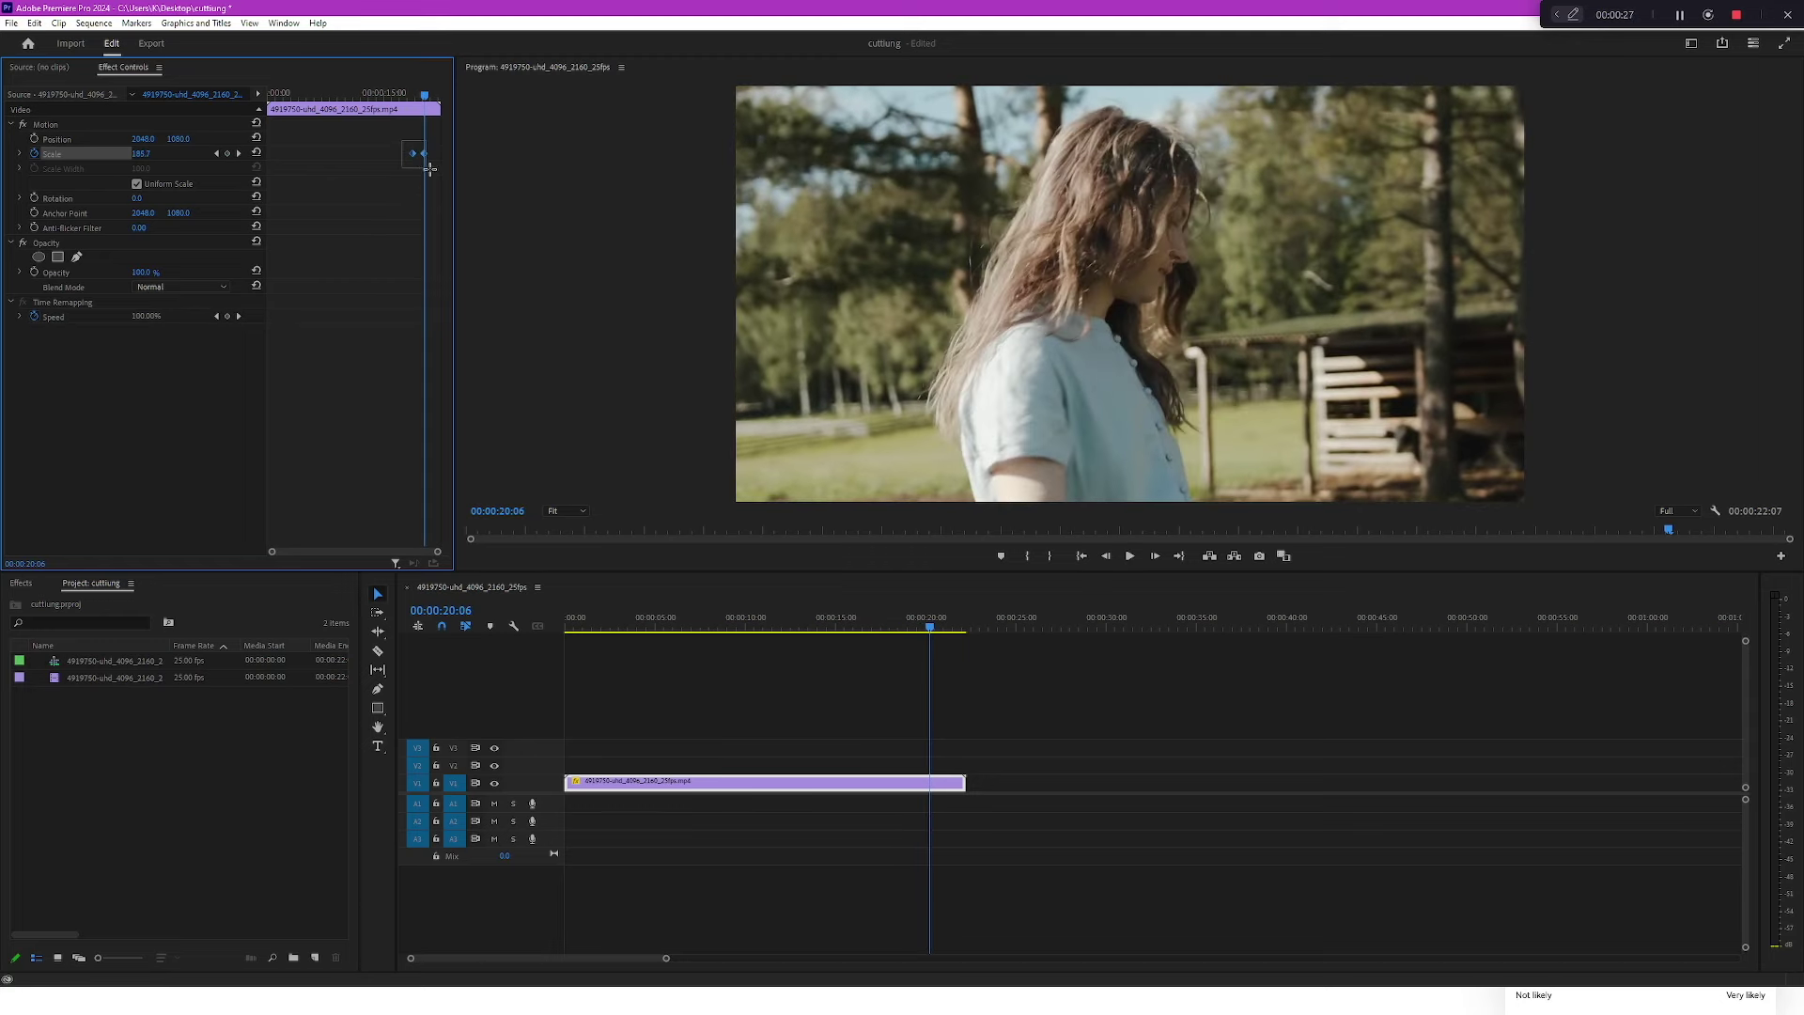
Apply Ease In and Ease Out to the two Scale keyframes and play back the smoothed zoom.
right_click(410, 155)
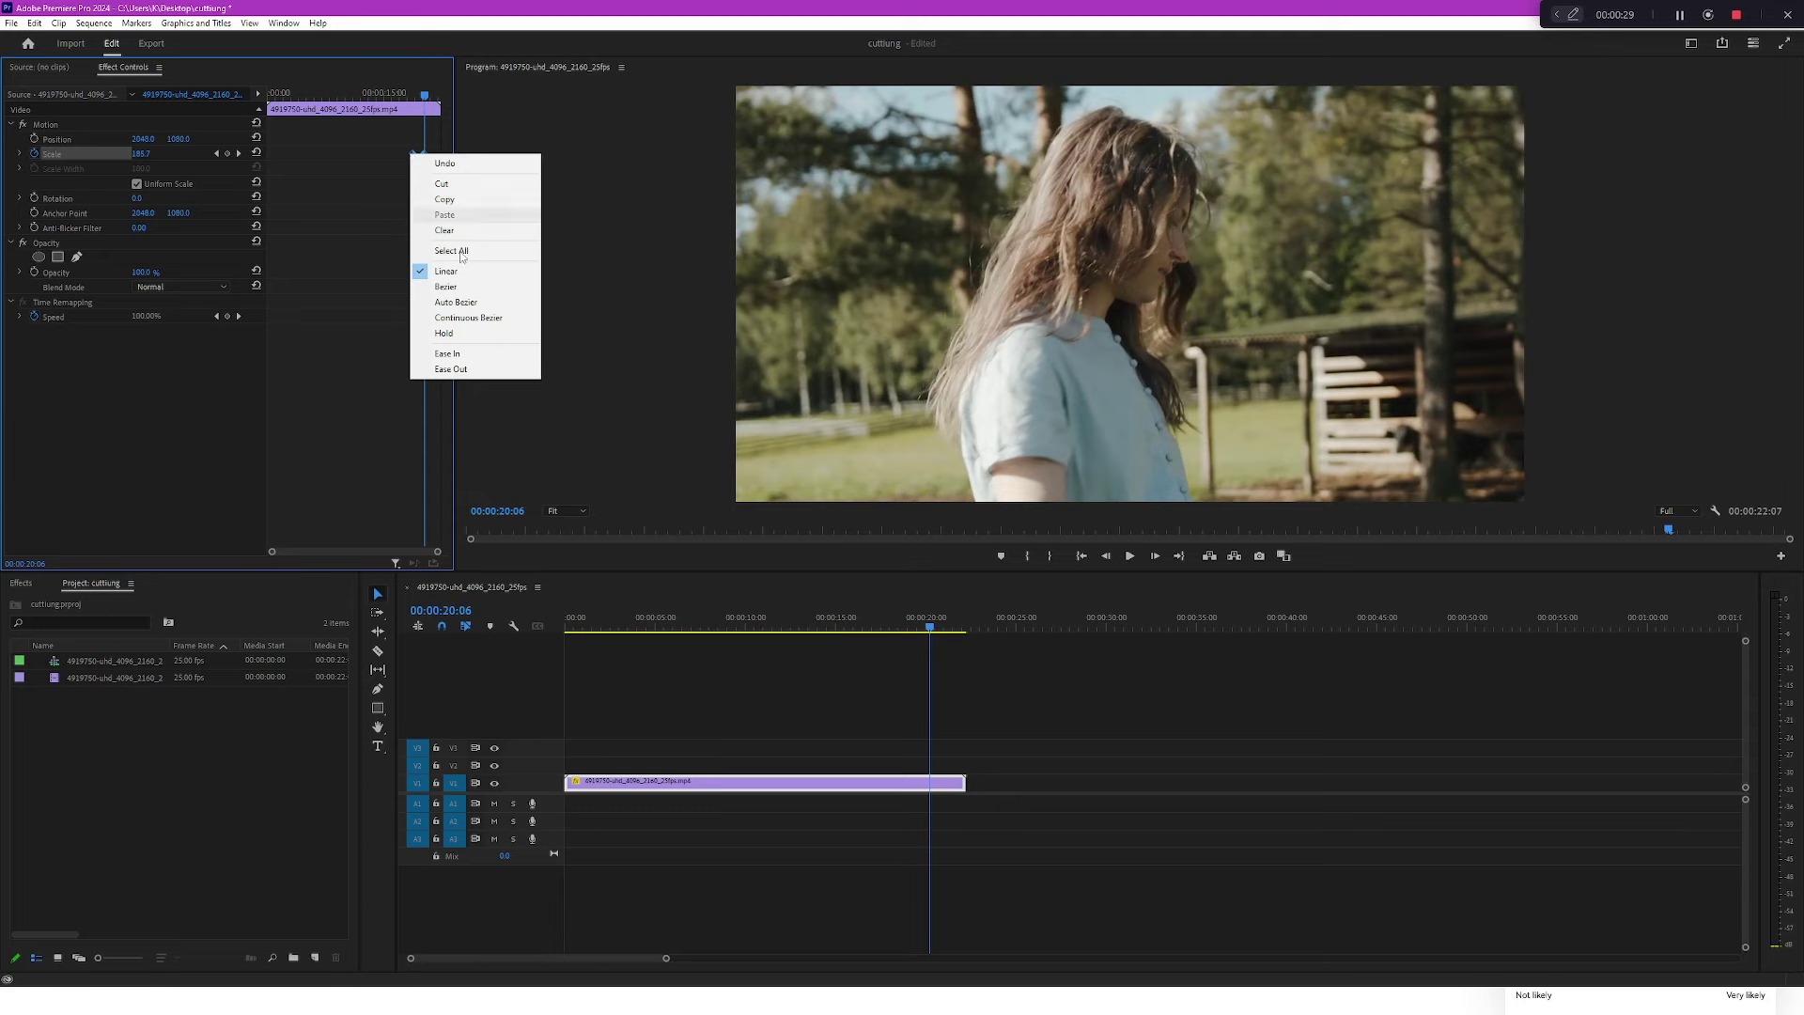
click(447, 353)
right_click(414, 156)
click(453, 369)
drag(428, 97, 414, 97)
key(space)
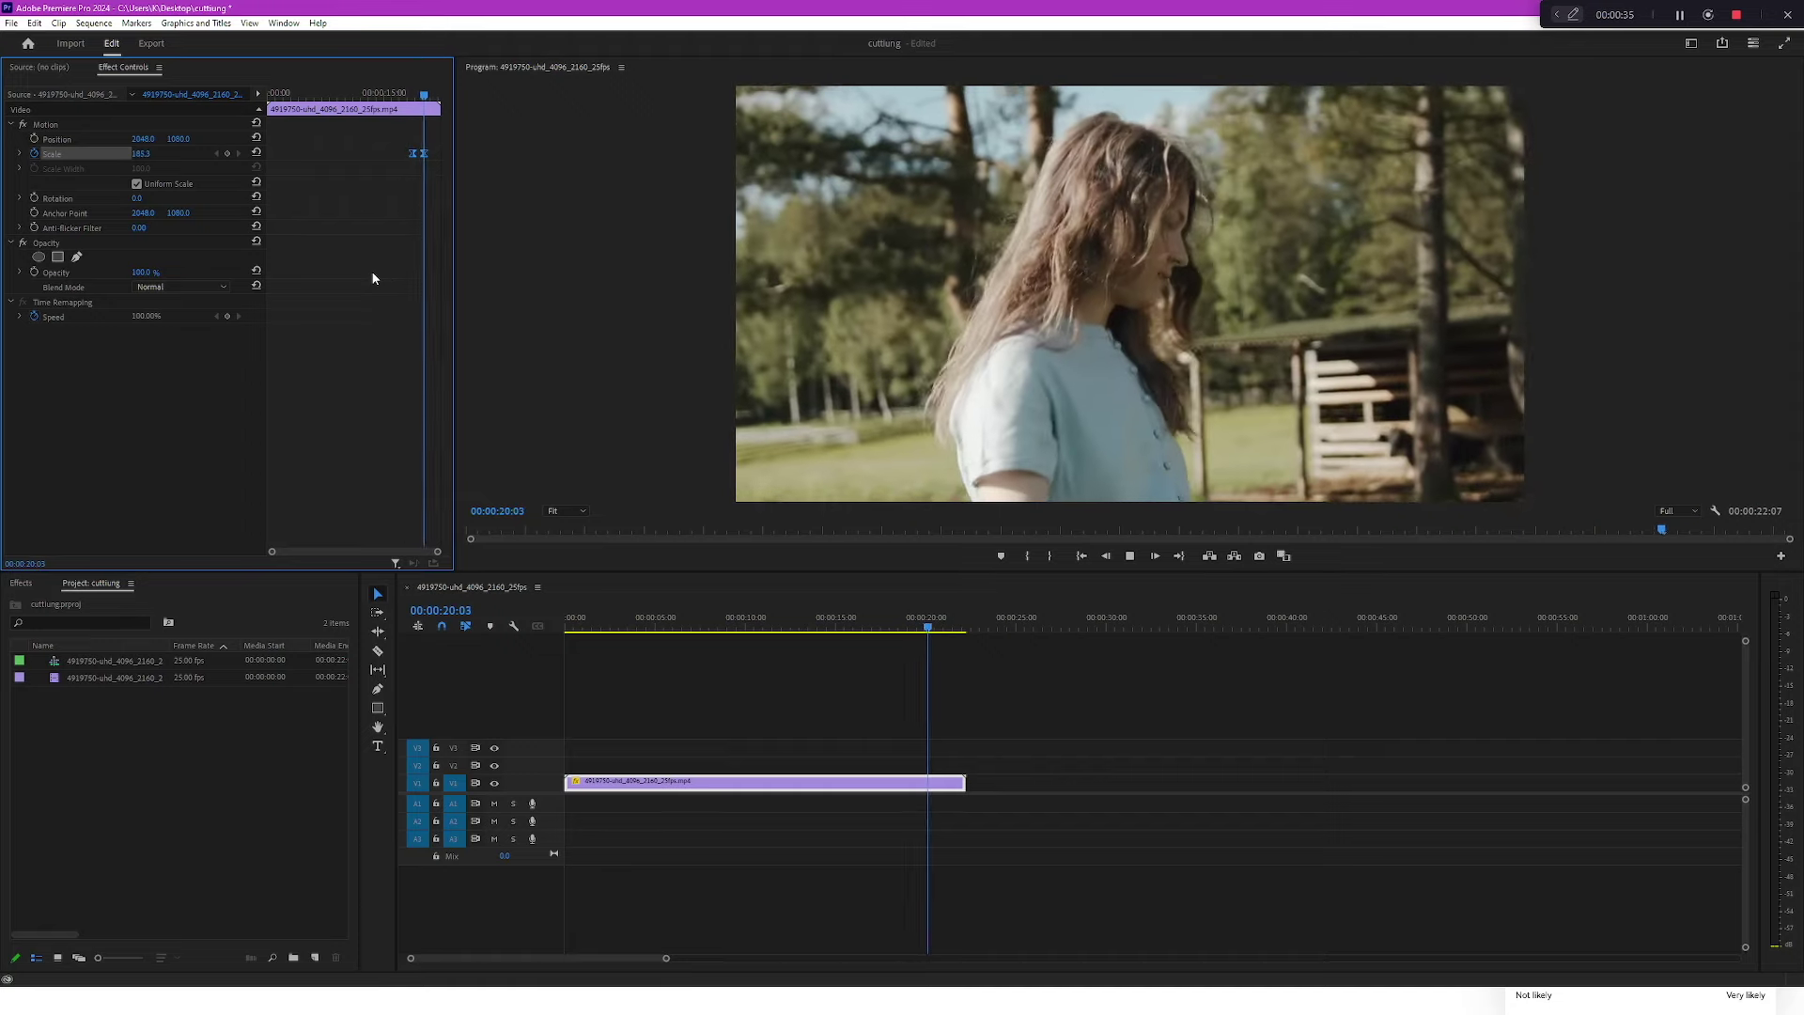
key(space)
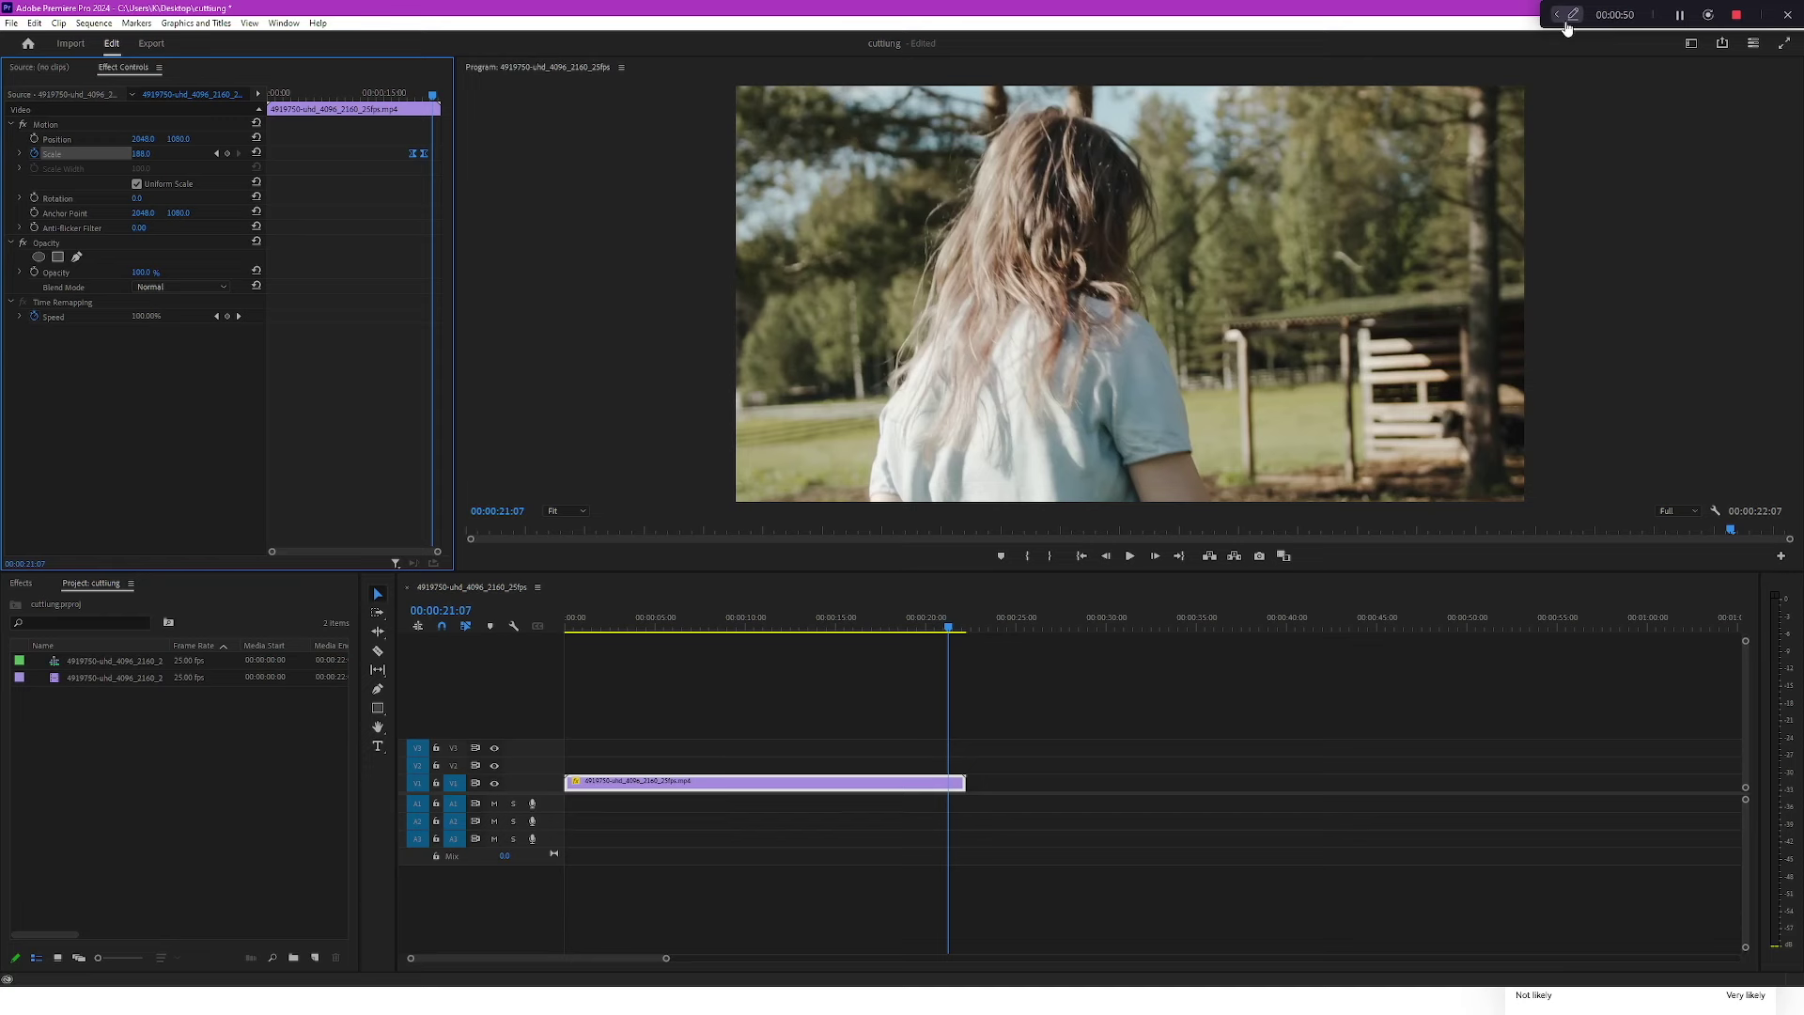
Open the recorder's annotation tools and draw a white arrow with the line tool, pointing at the Scale keyframes.
click(1564, 20)
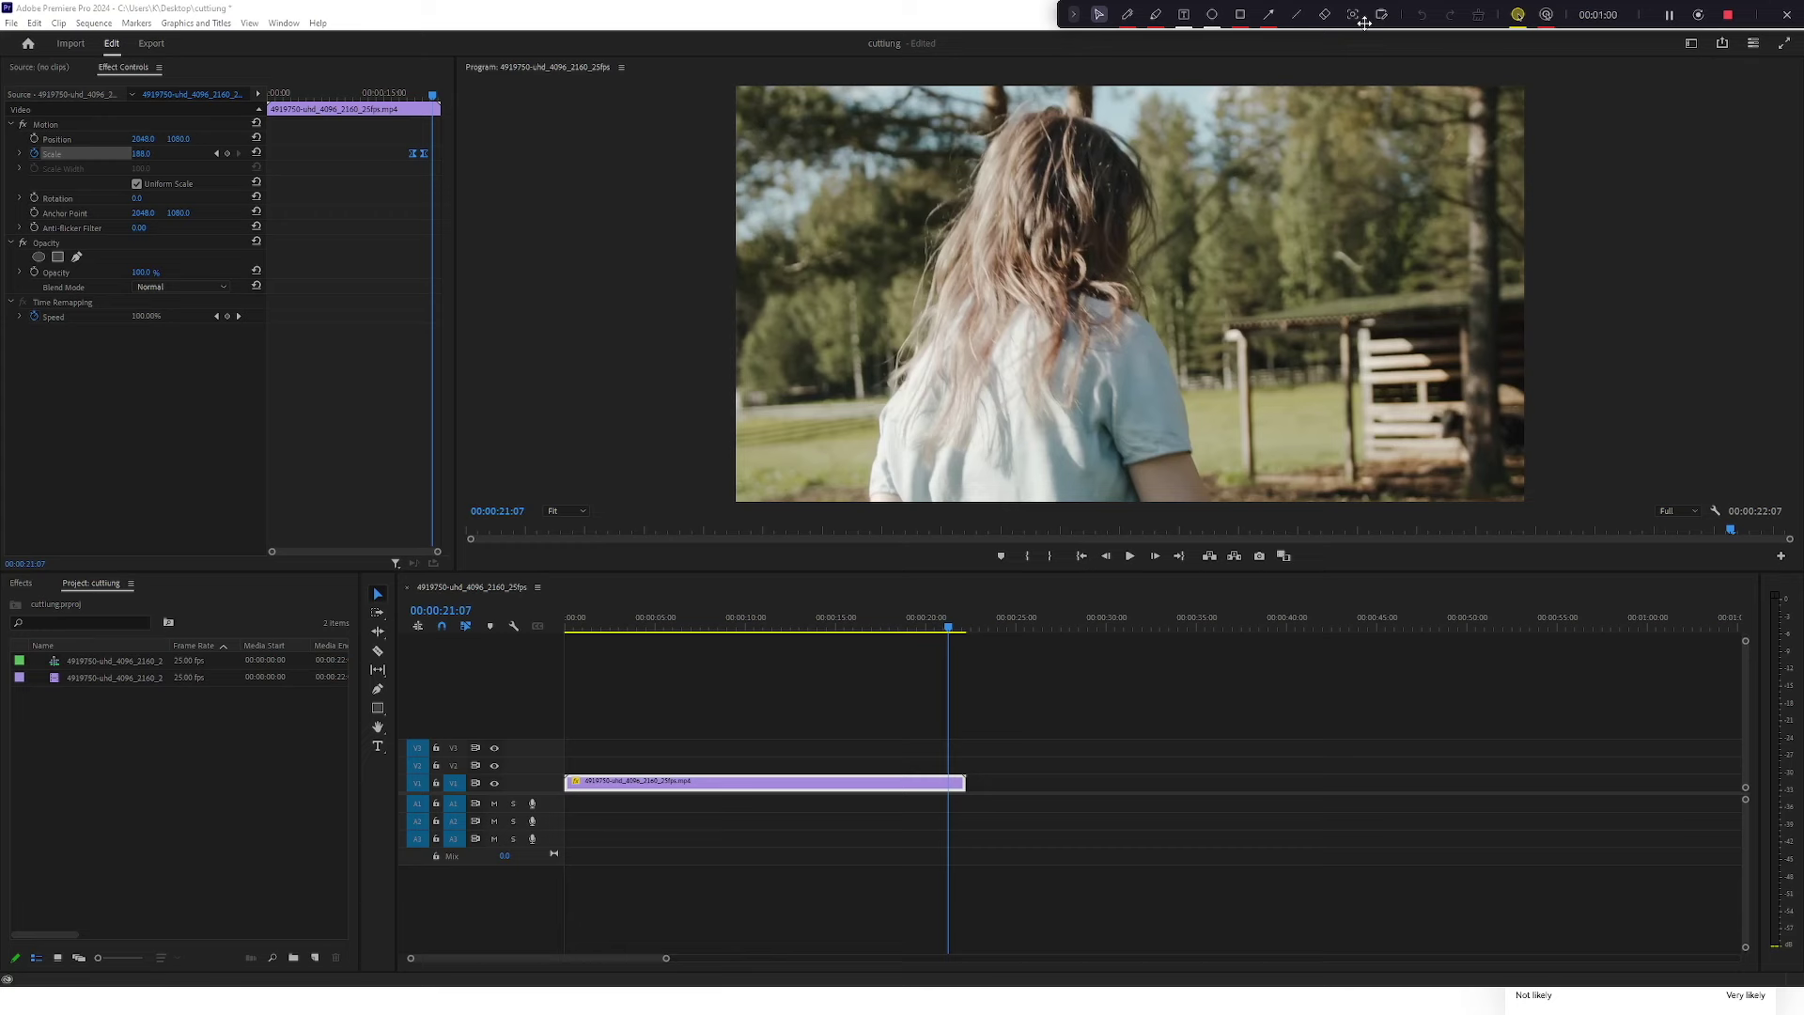
click(1297, 16)
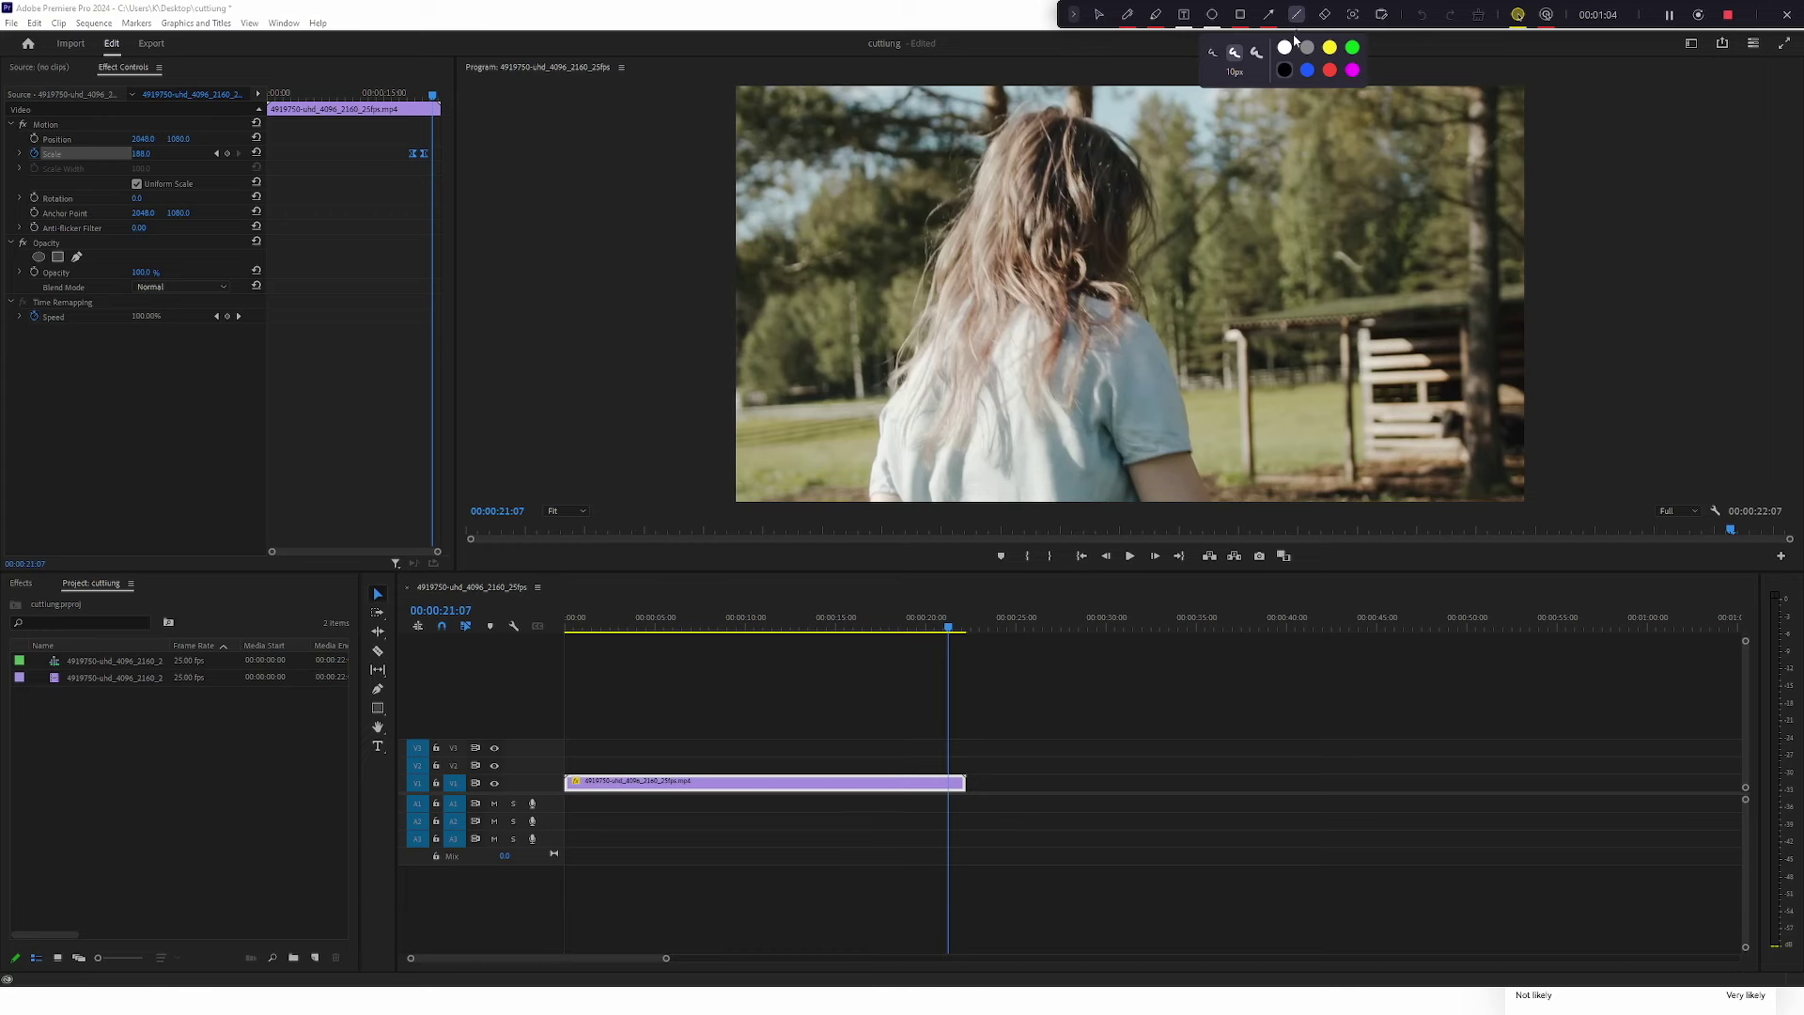
click(1285, 48)
drag(460, 160, 666, 183)
mouse_move(434, 153)
mouse_down()
mouse_move(521, 134)
mouse_move(484, 199)
mouse_move(502, 208)
mouse_up()
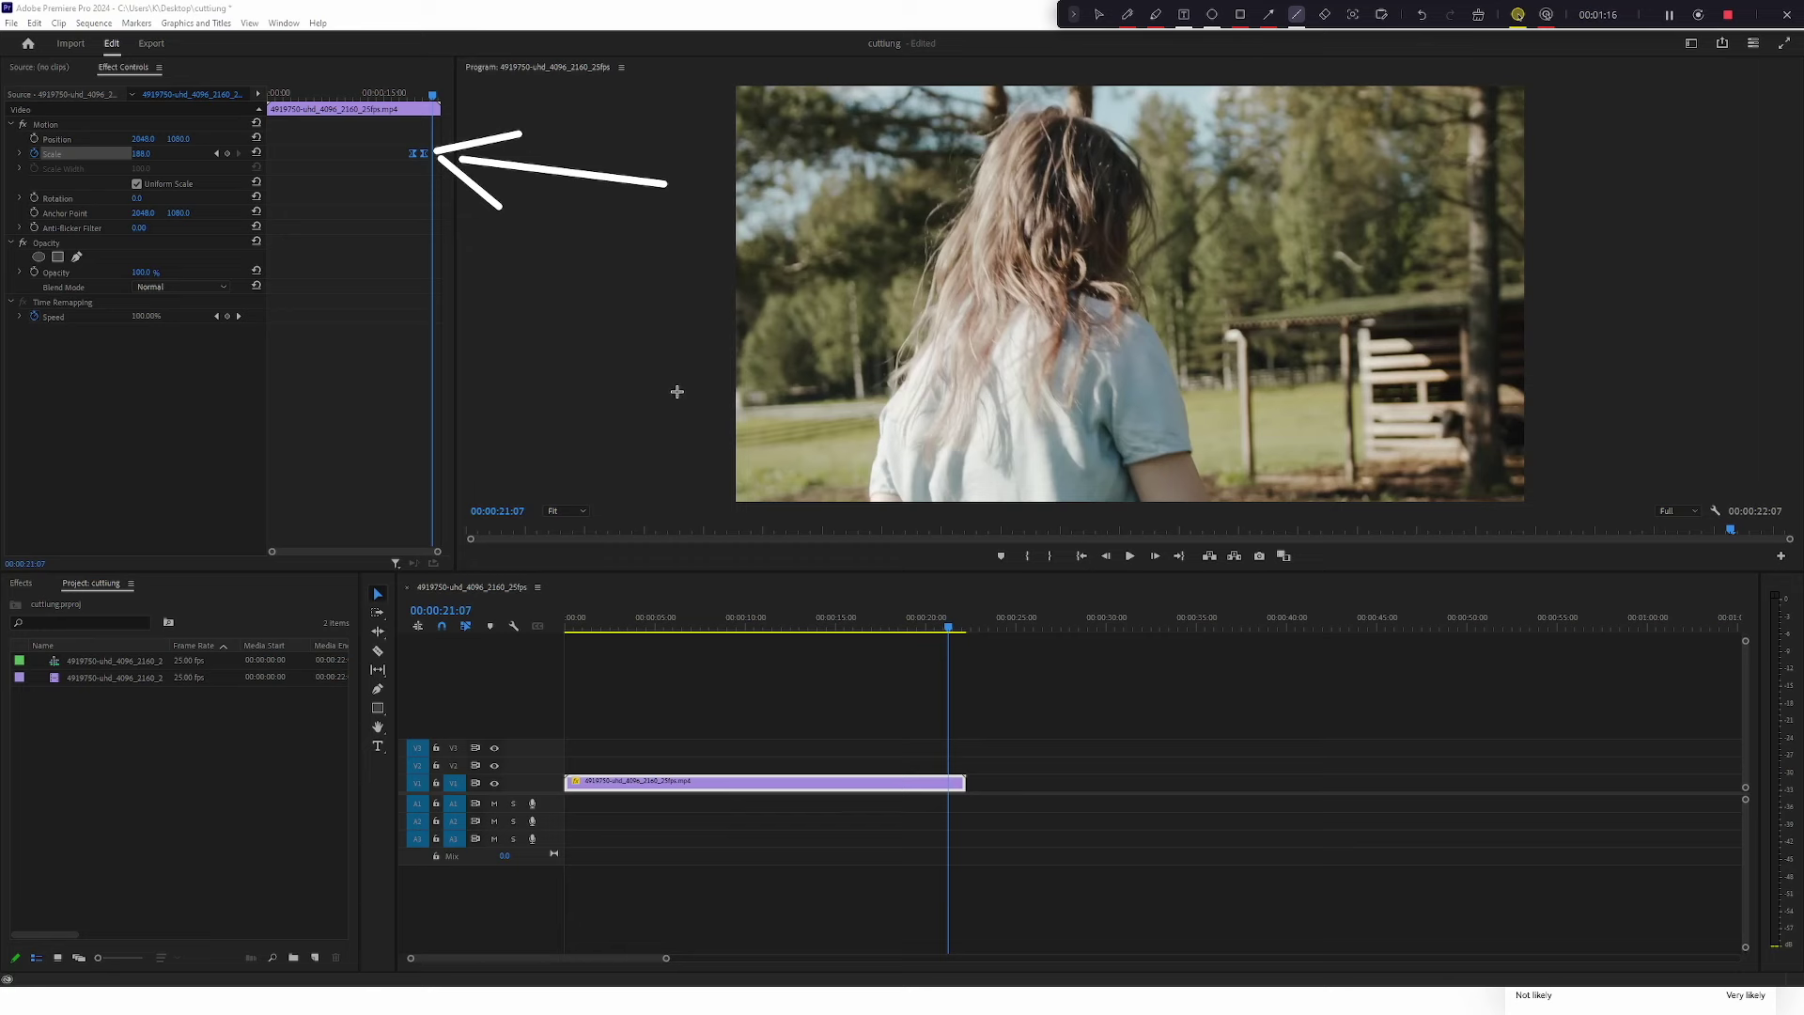
Draw a small and a large white ellipse beside the Scale keyframes, and erase the large one.
click(1212, 16)
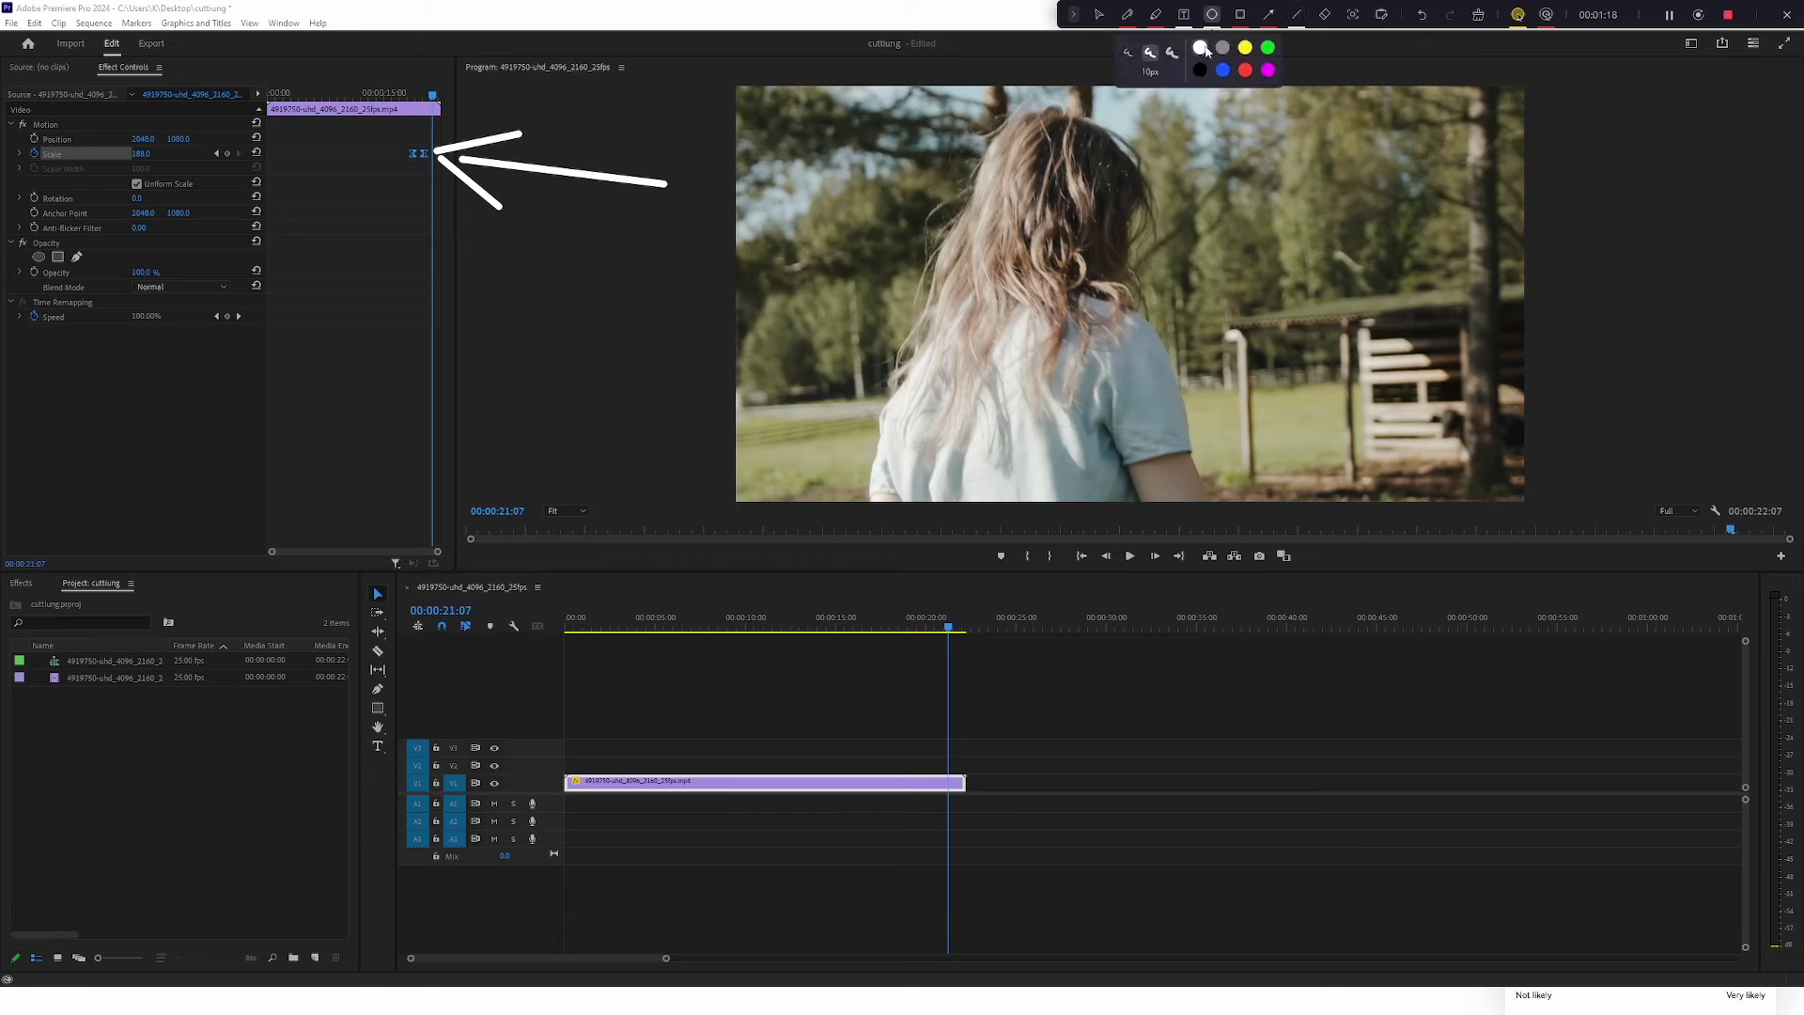
mouse_move(333, 135)
mouse_down()
mouse_move(545, 193)
mouse_move(386, 172)
mouse_move(1170, 526)
mouse_move(317, 251)
mouse_move(340, 368)
mouse_move(365, 293)
mouse_move(273, 322)
mouse_up()
click(1325, 14)
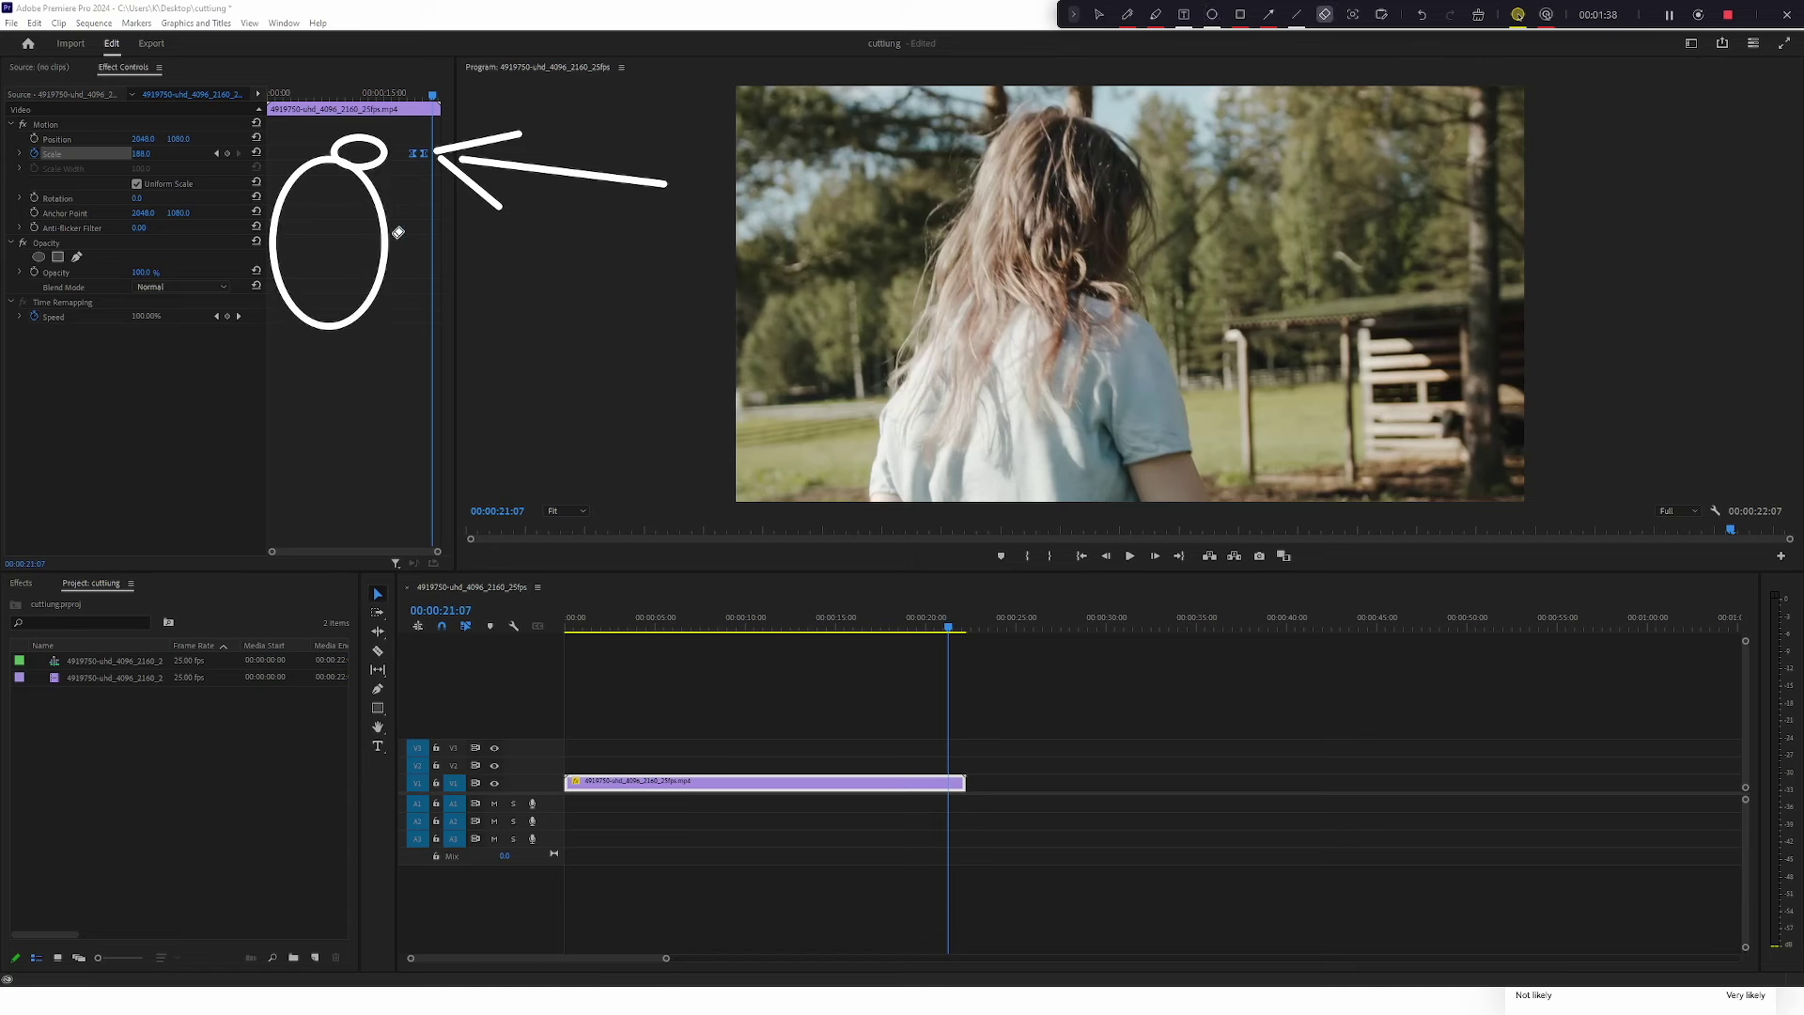
click(387, 226)
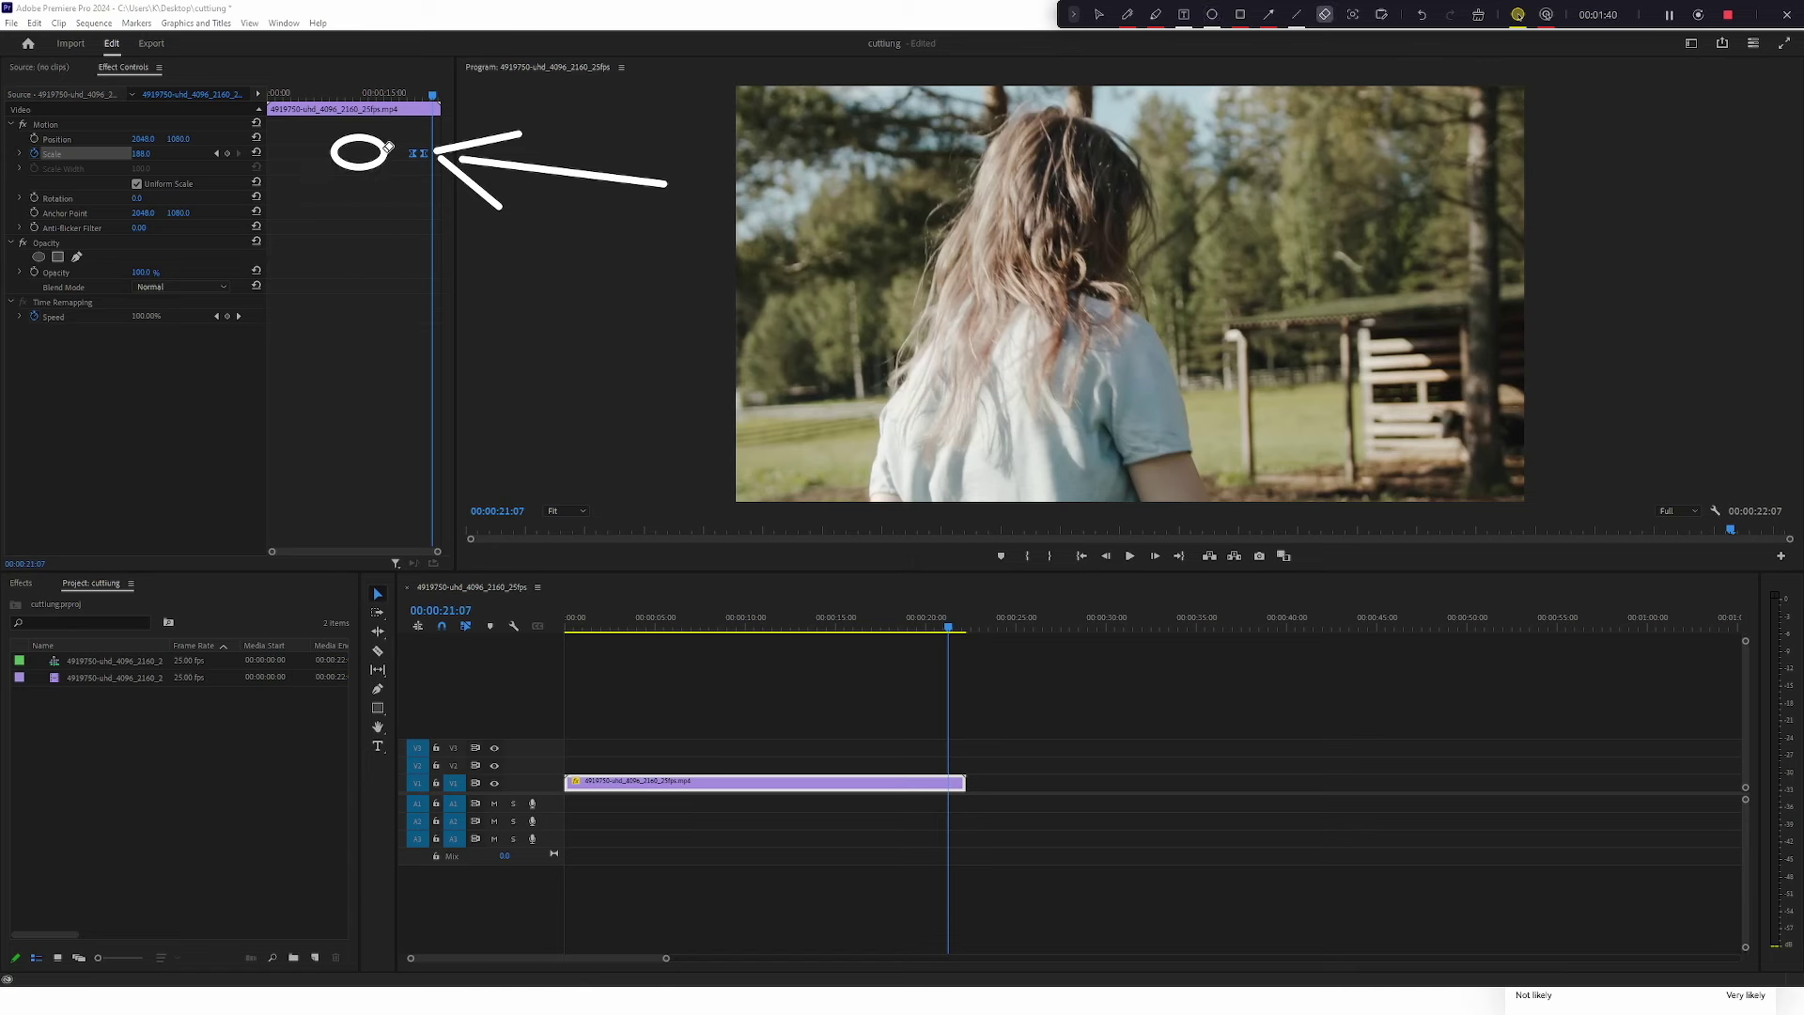
Erase the remaining small ellipse and the arrow, and draw one large white ellipse around the Scale keyframes.
click(386, 152)
click(467, 143)
click(485, 163)
click(475, 186)
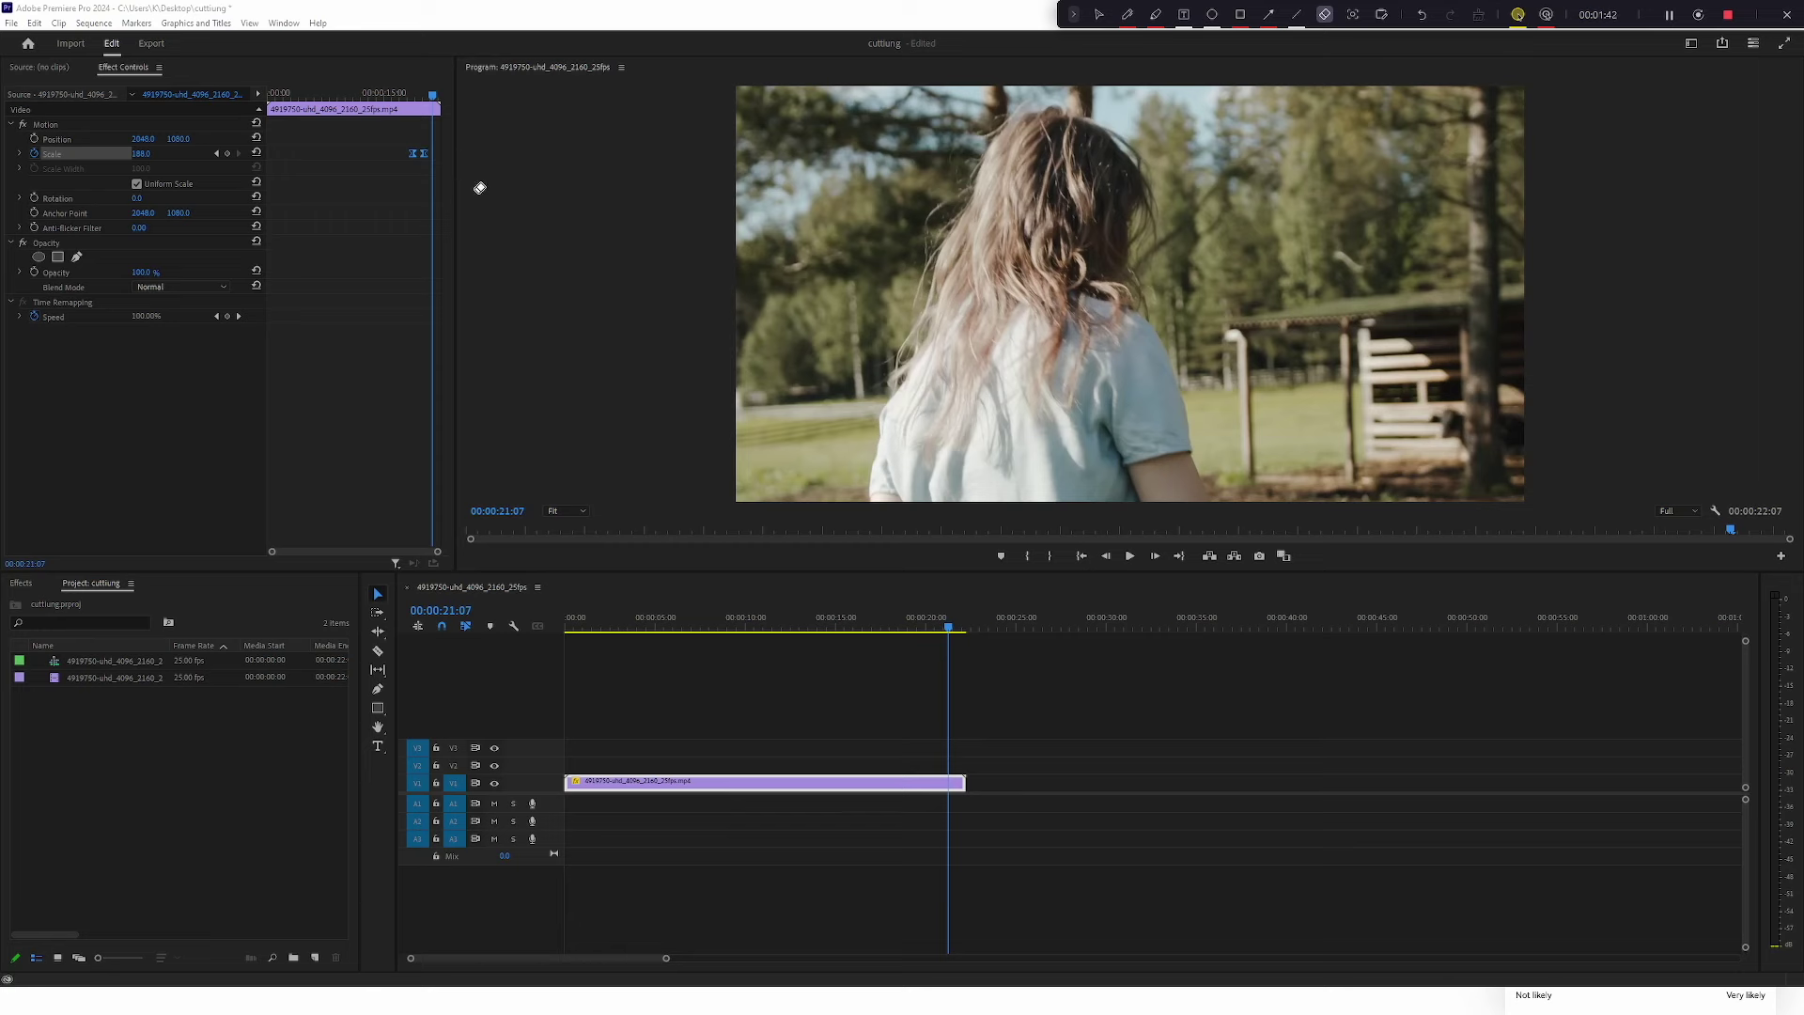
click(1213, 16)
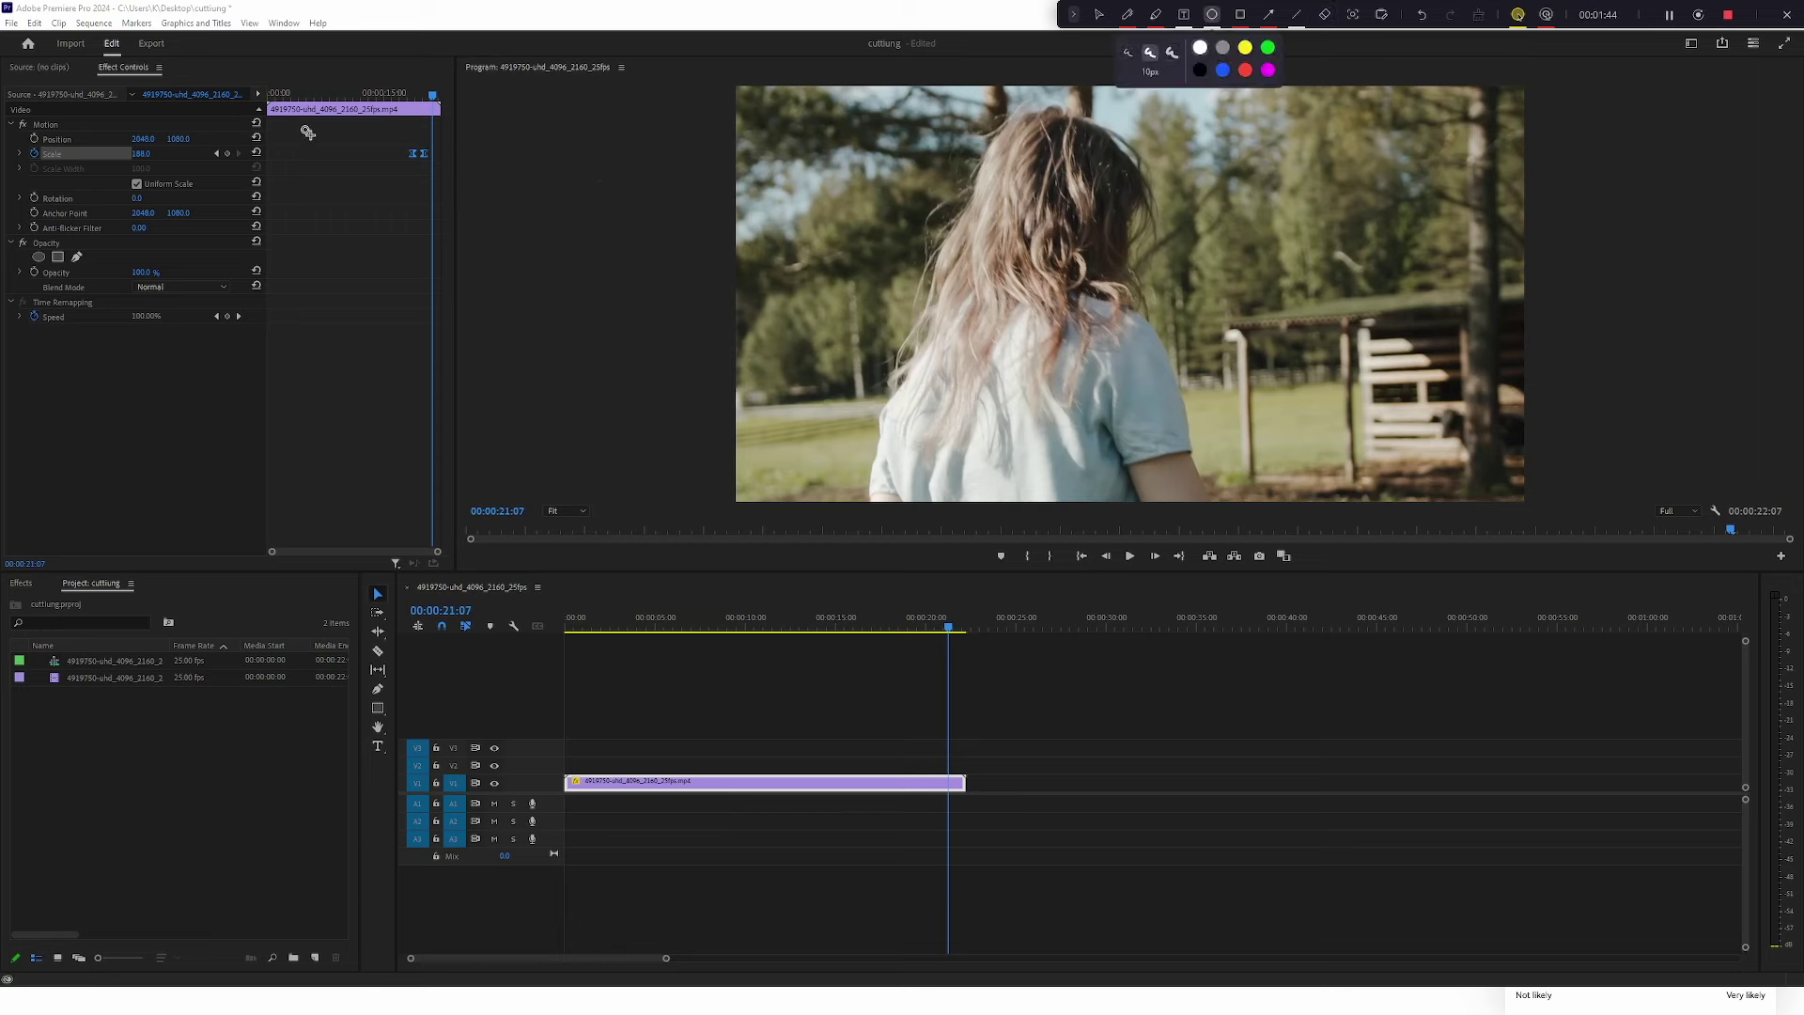
mouse_move(283, 116)
mouse_down()
mouse_move(405, 169)
mouse_move(583, 186)
mouse_up()
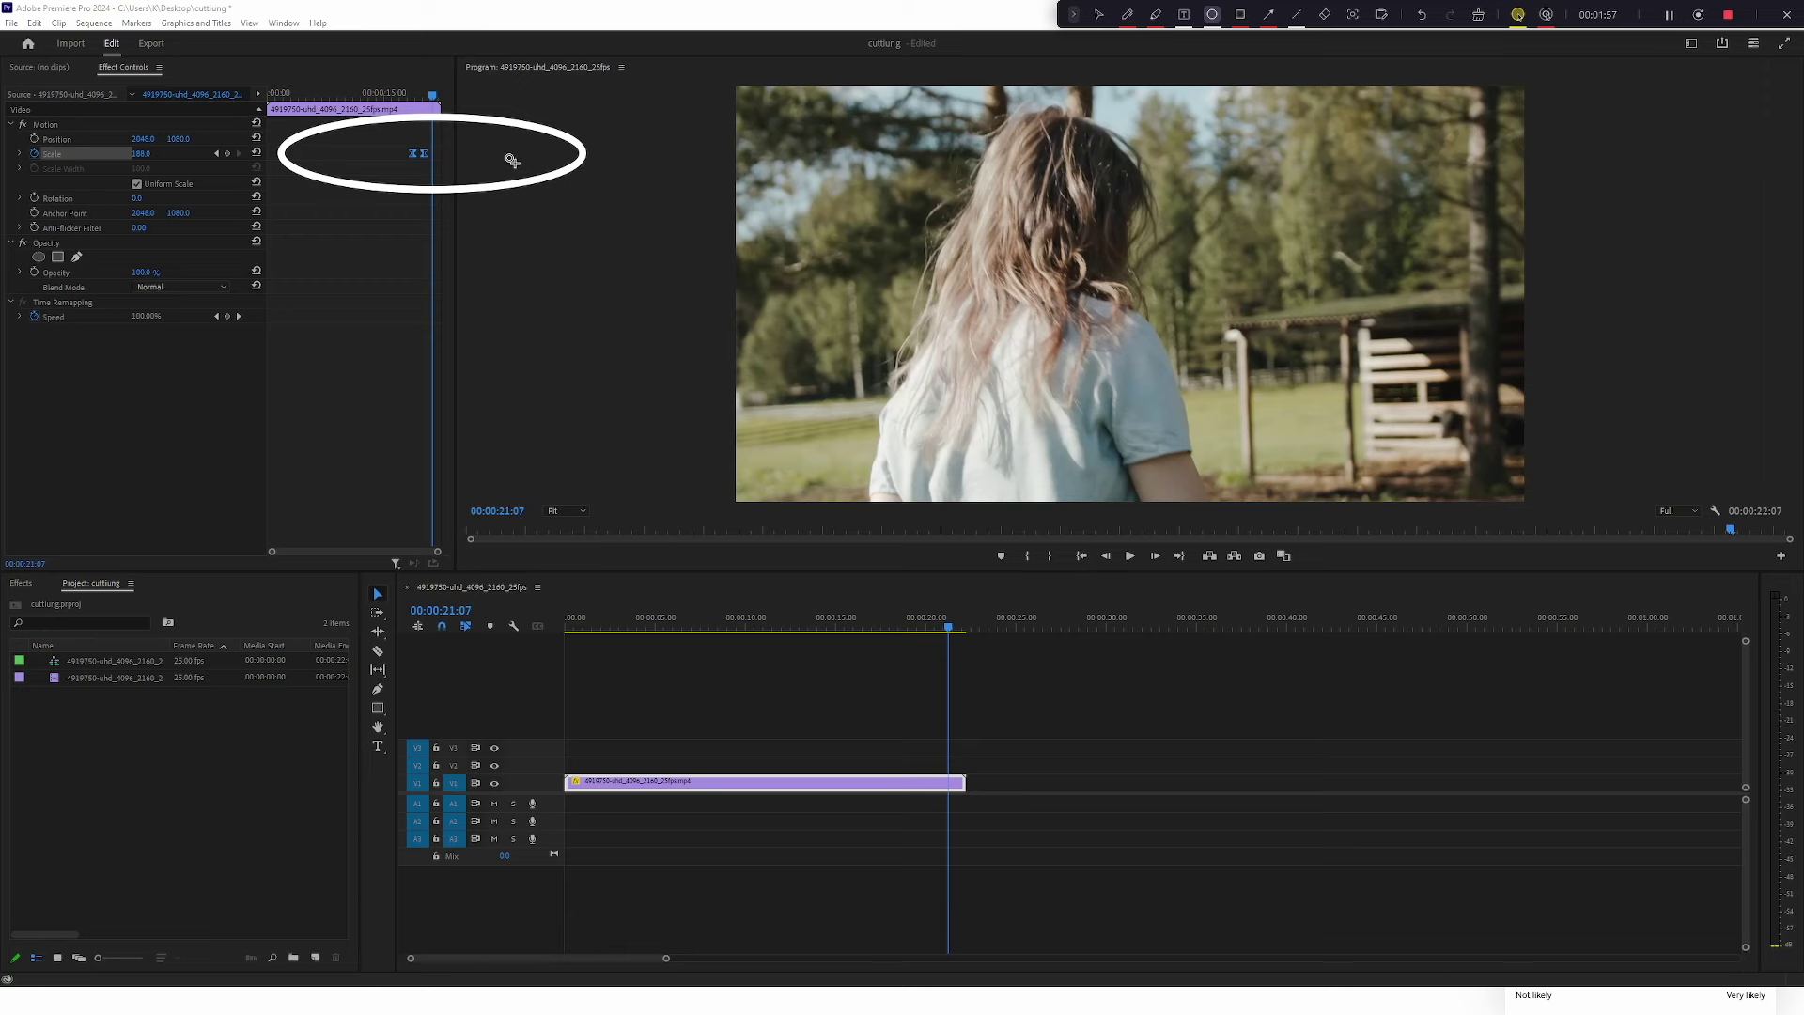
Set the recorder's cursor highlight to white, and add the text annotation "demo creator" in the empty timeline area above the clip.
click(1519, 16)
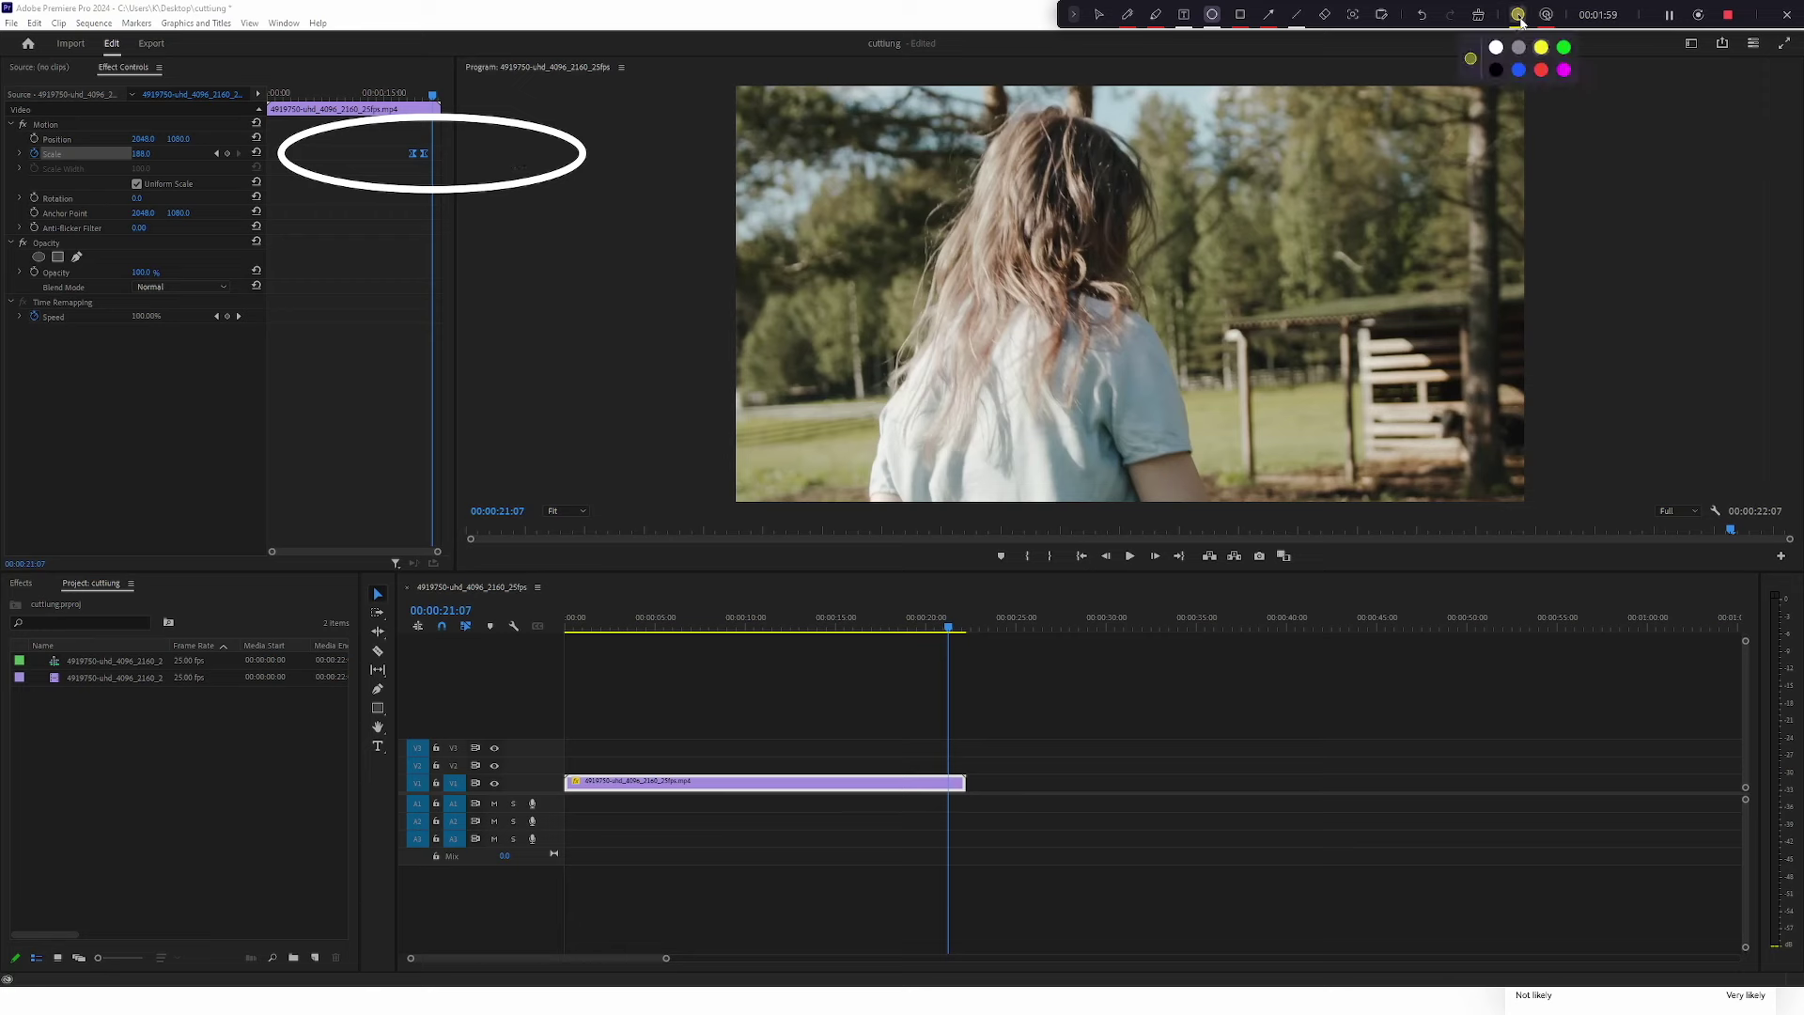
click(1495, 48)
click(1186, 16)
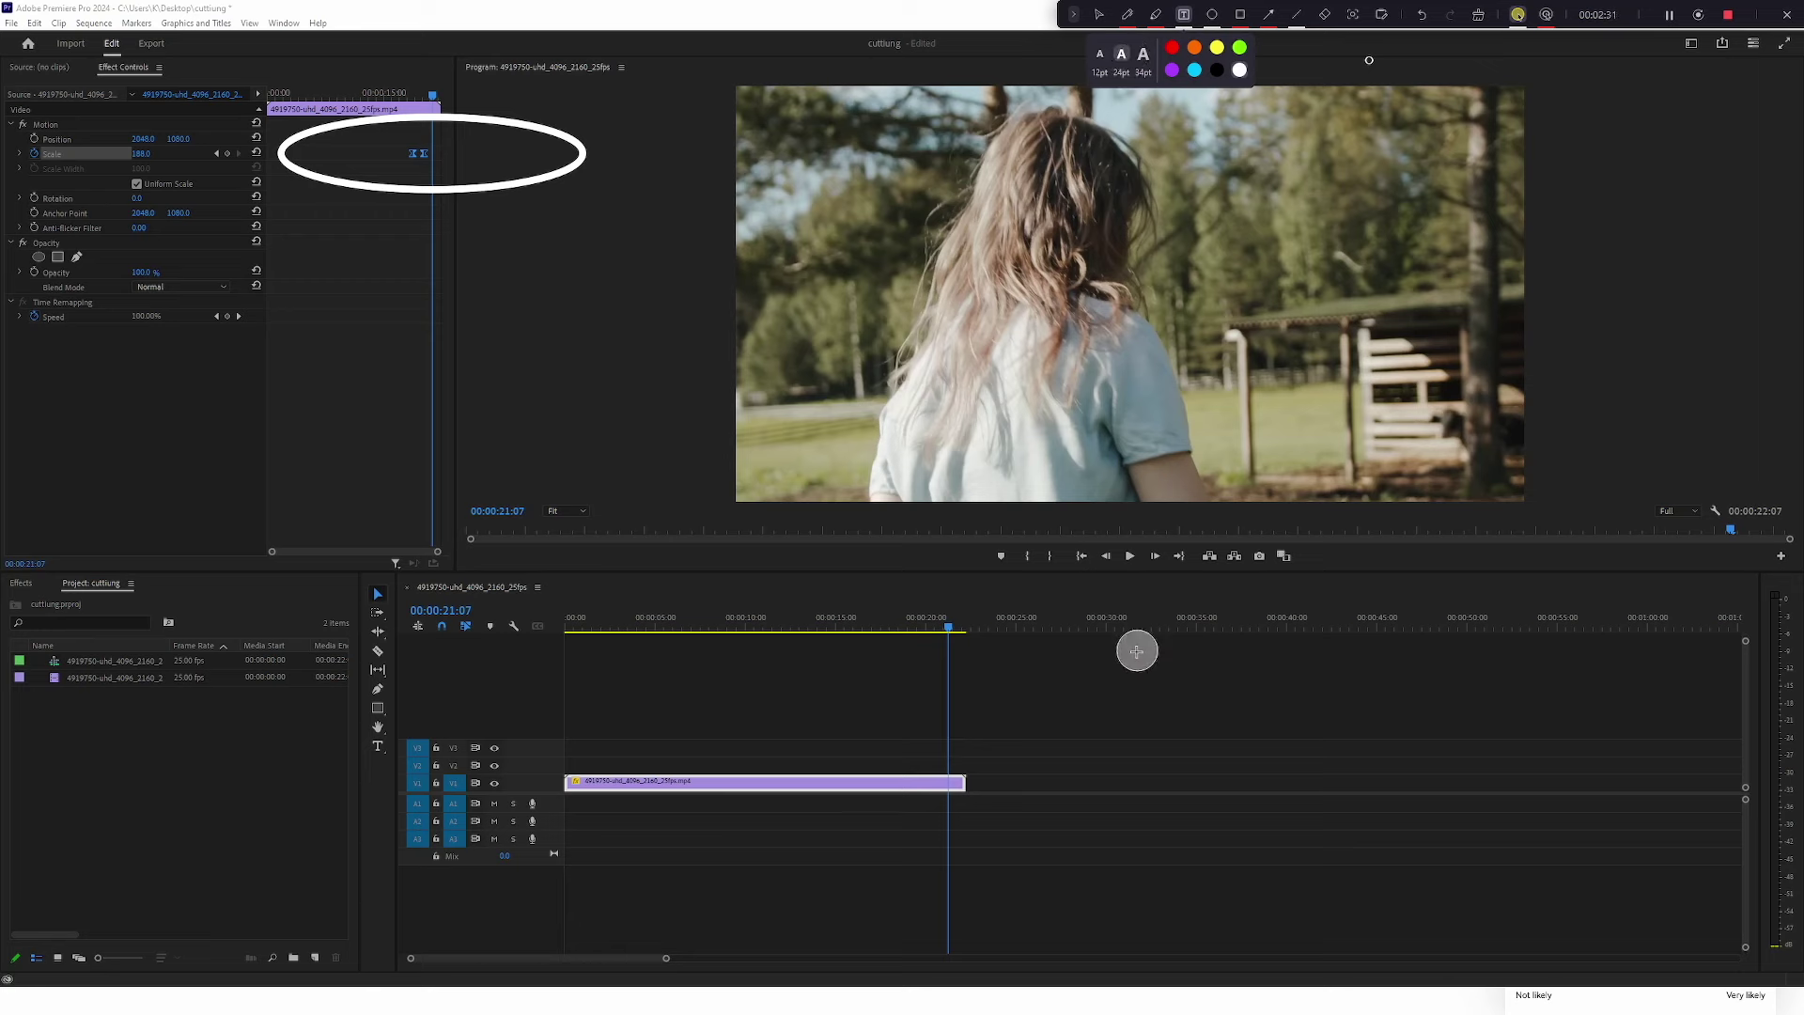
click(1032, 662)
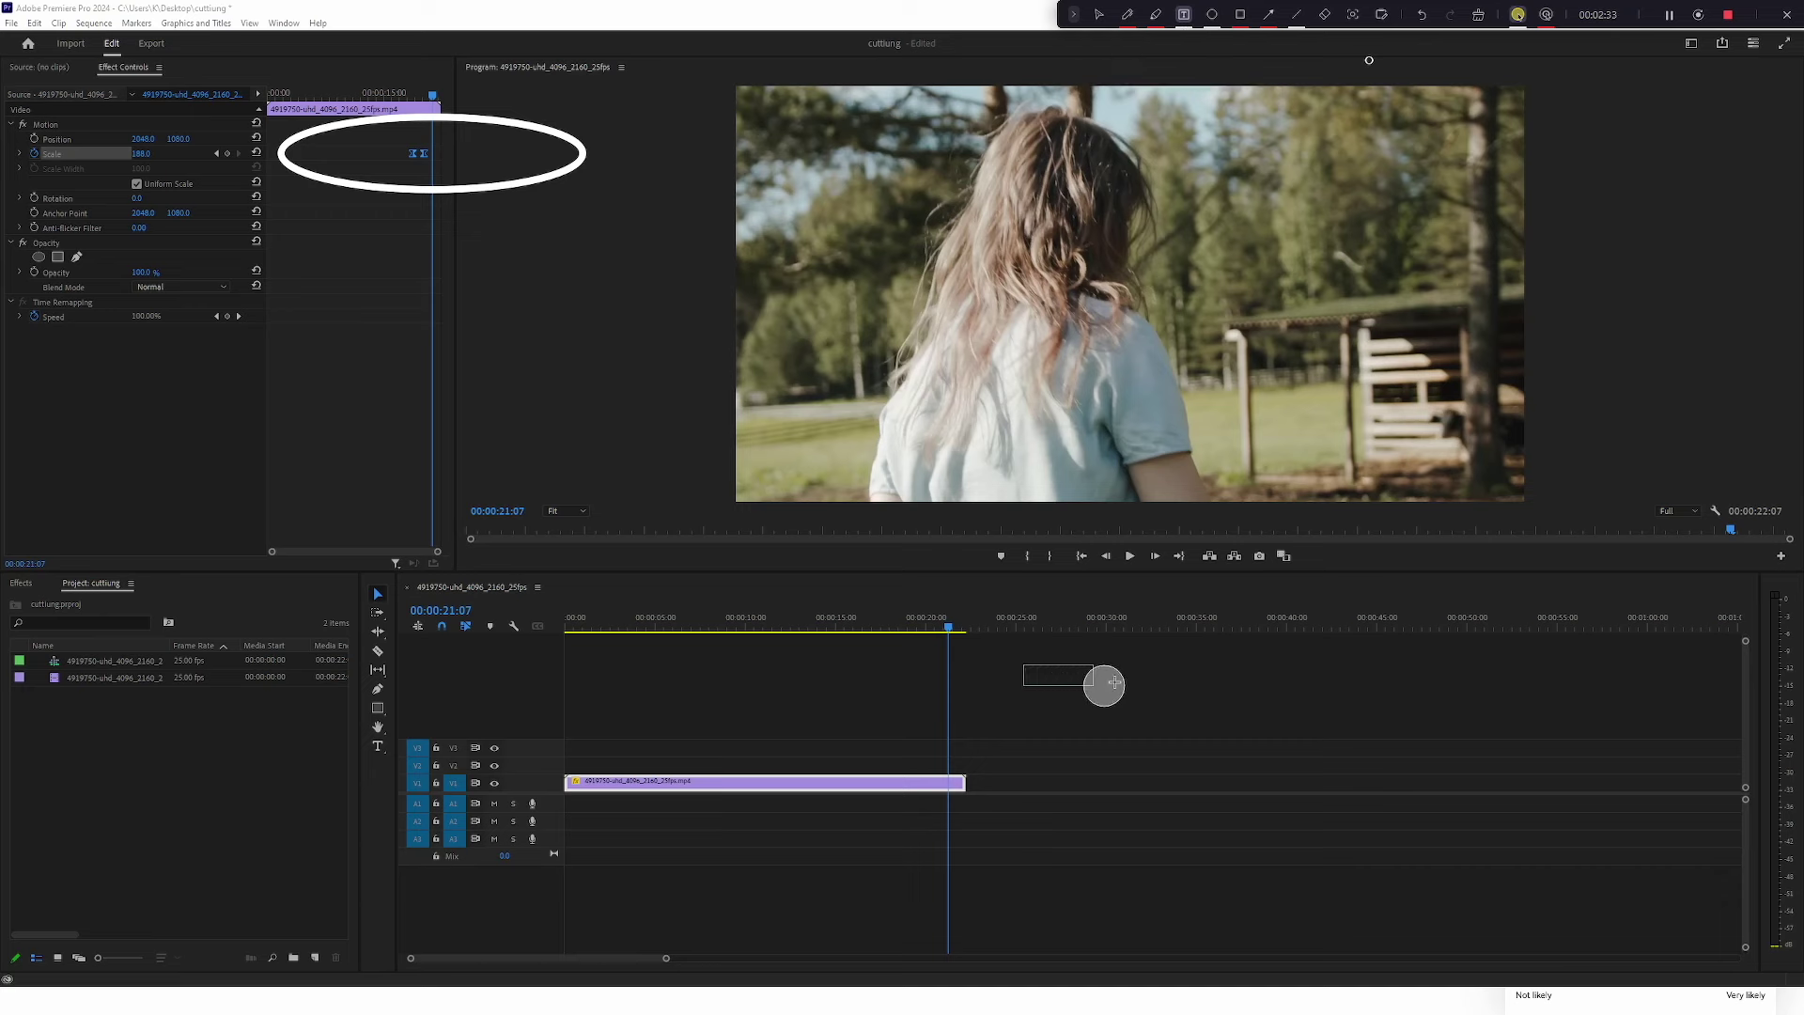
text(dem)
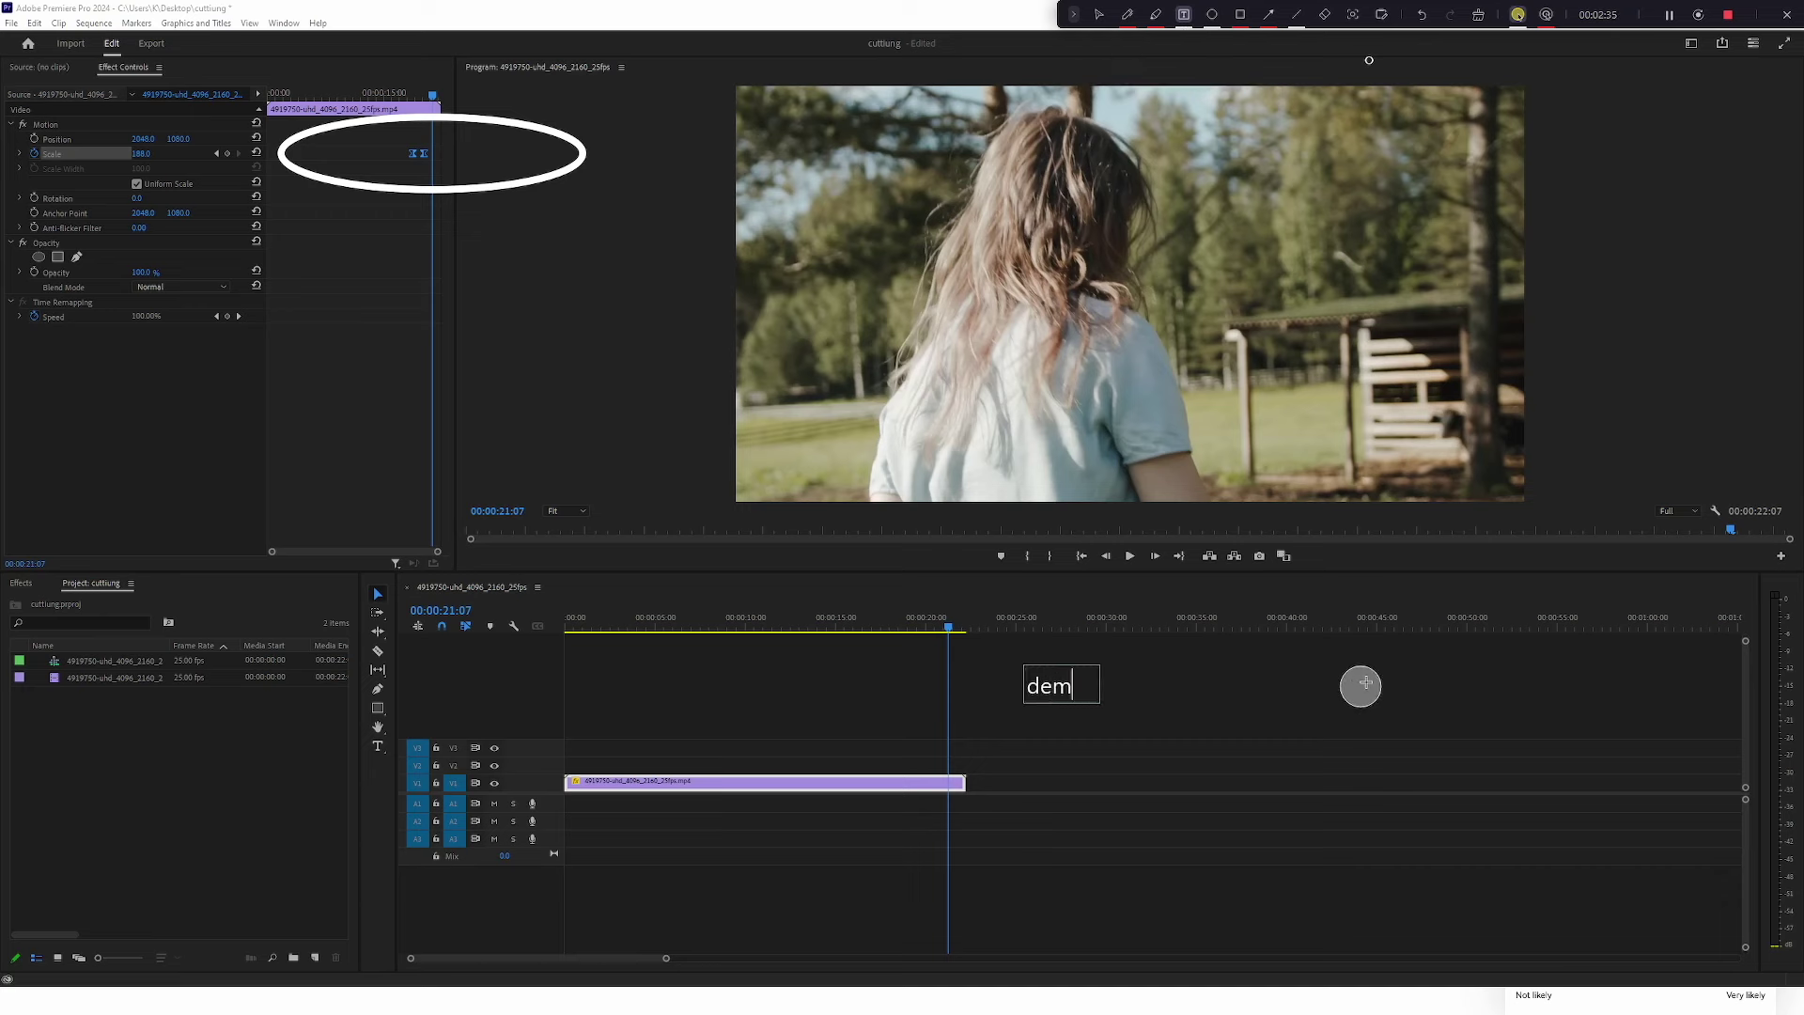
text(o creator)
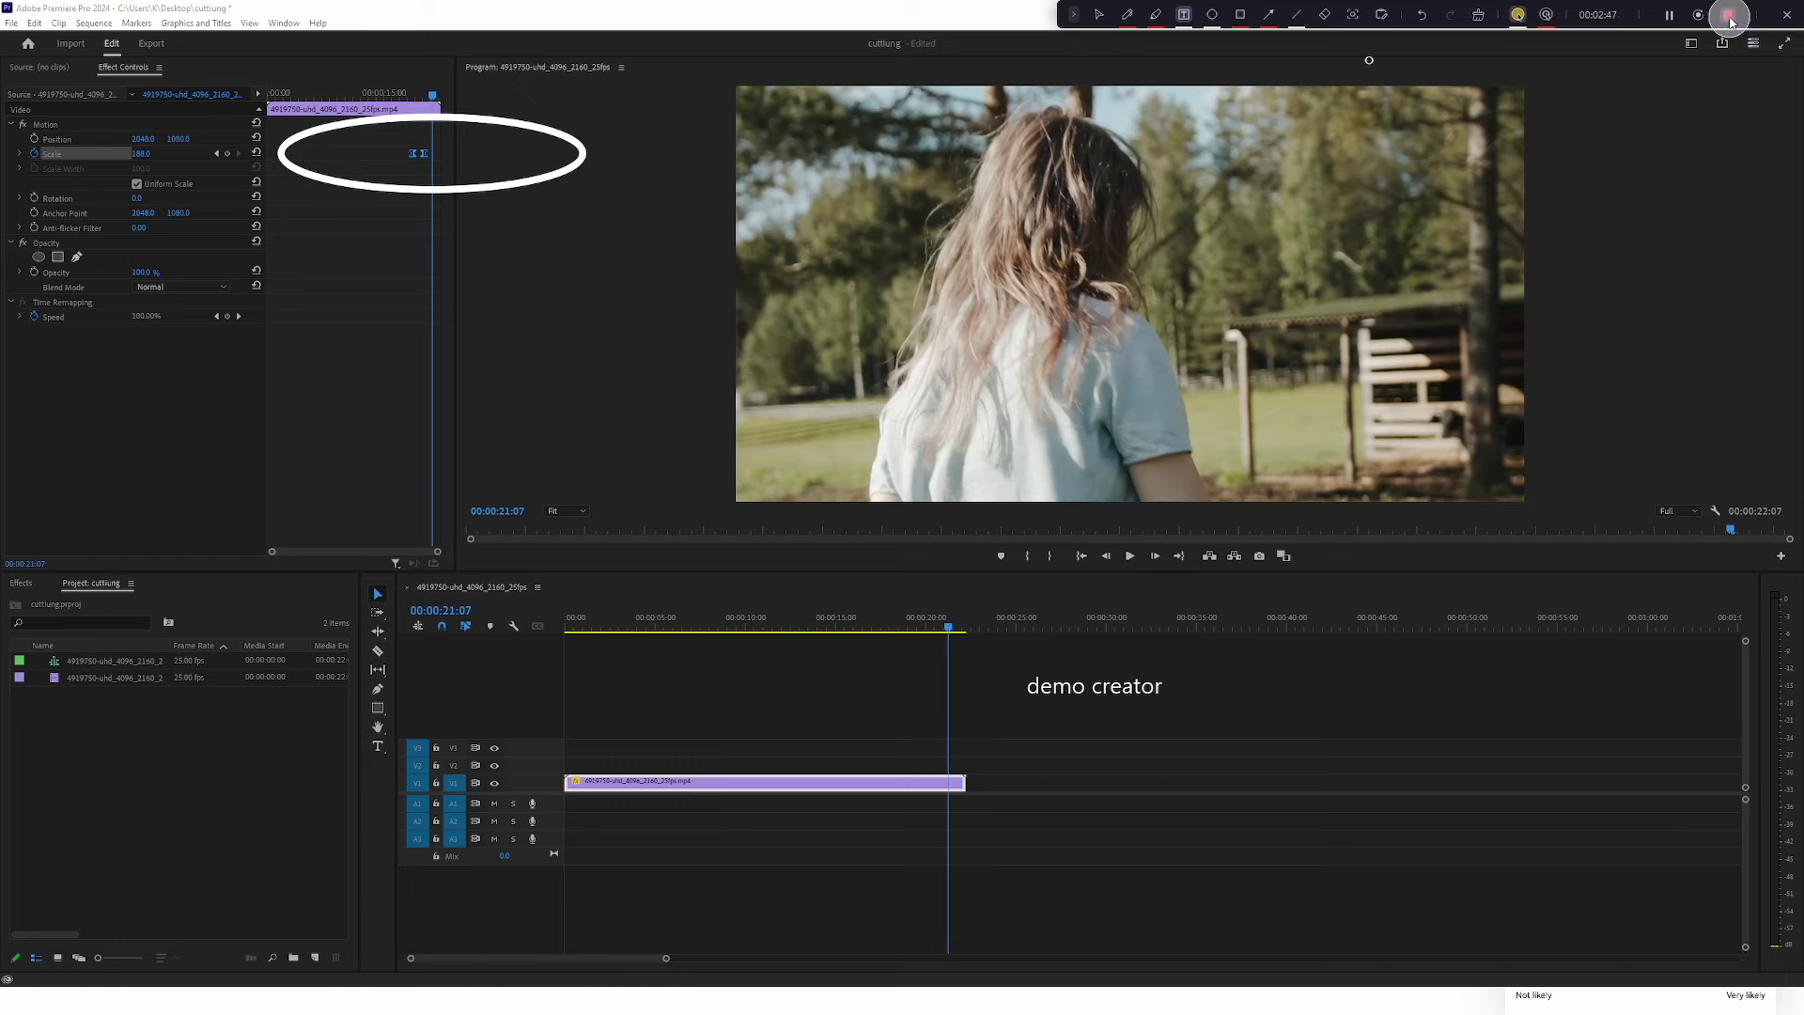
Stop the screen recording and scrub through its preview to about 00:02:39.
click(1729, 17)
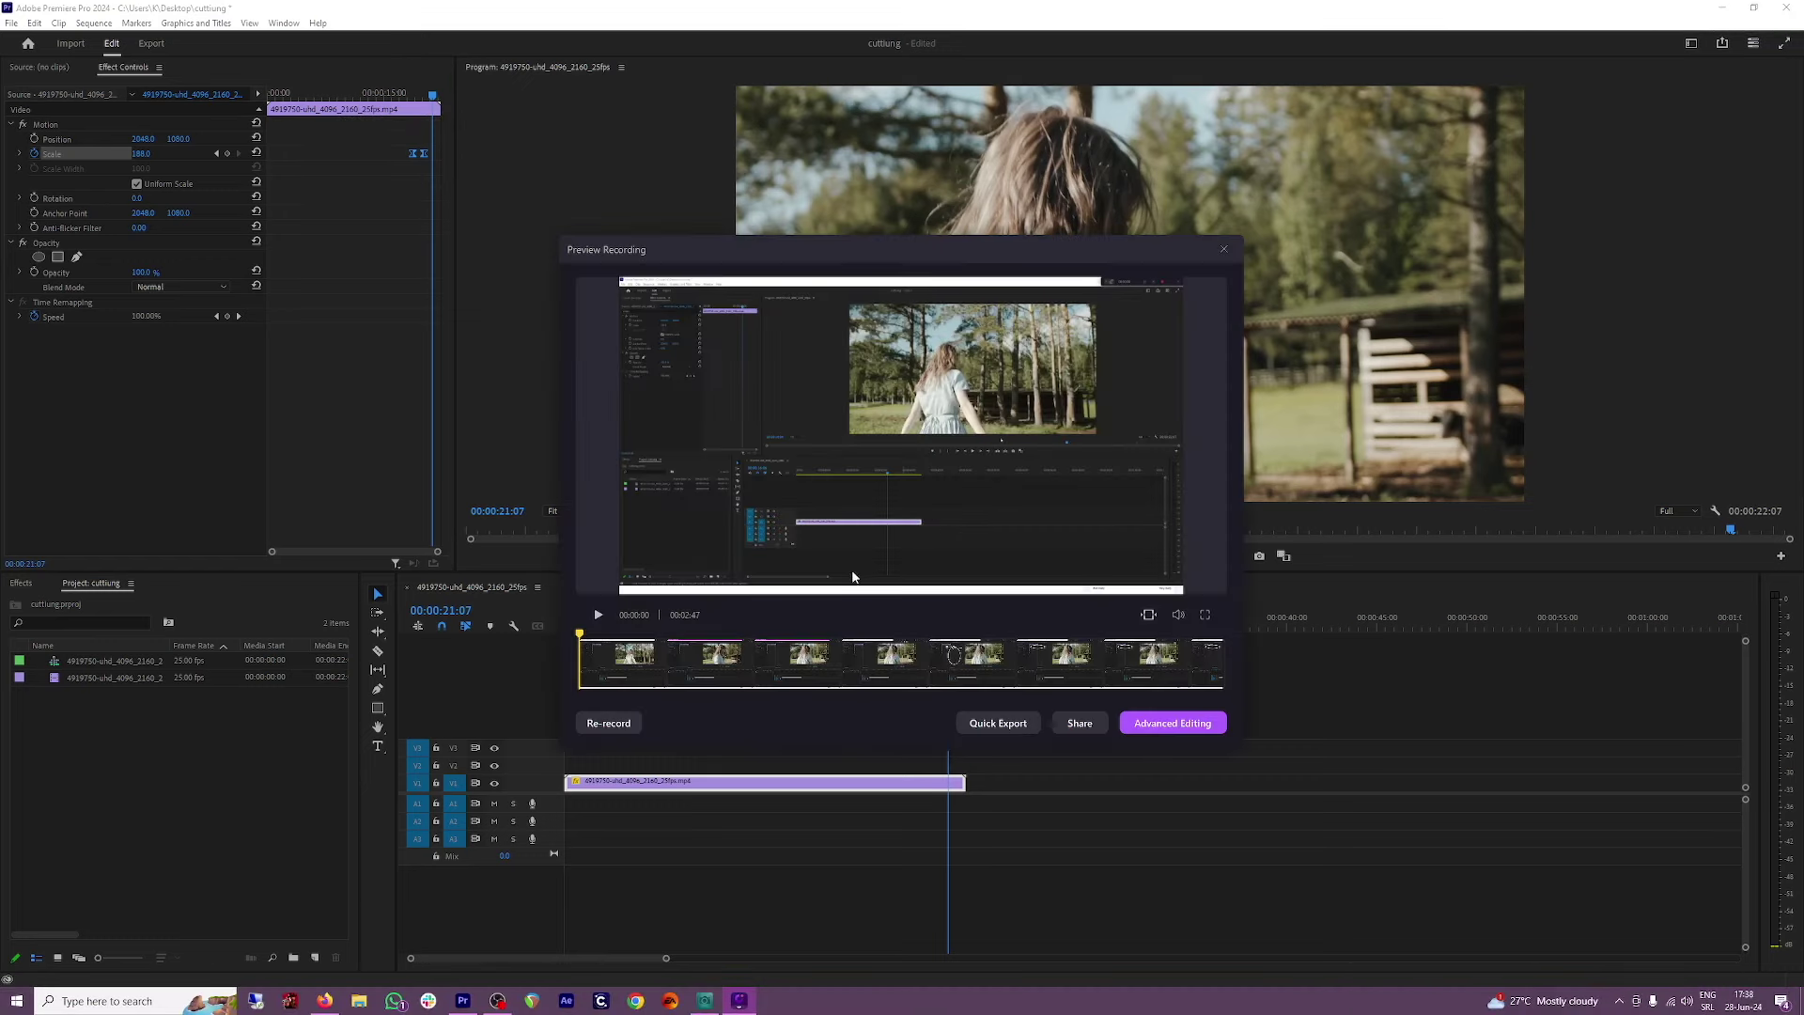
drag(582, 641, 1195, 655)
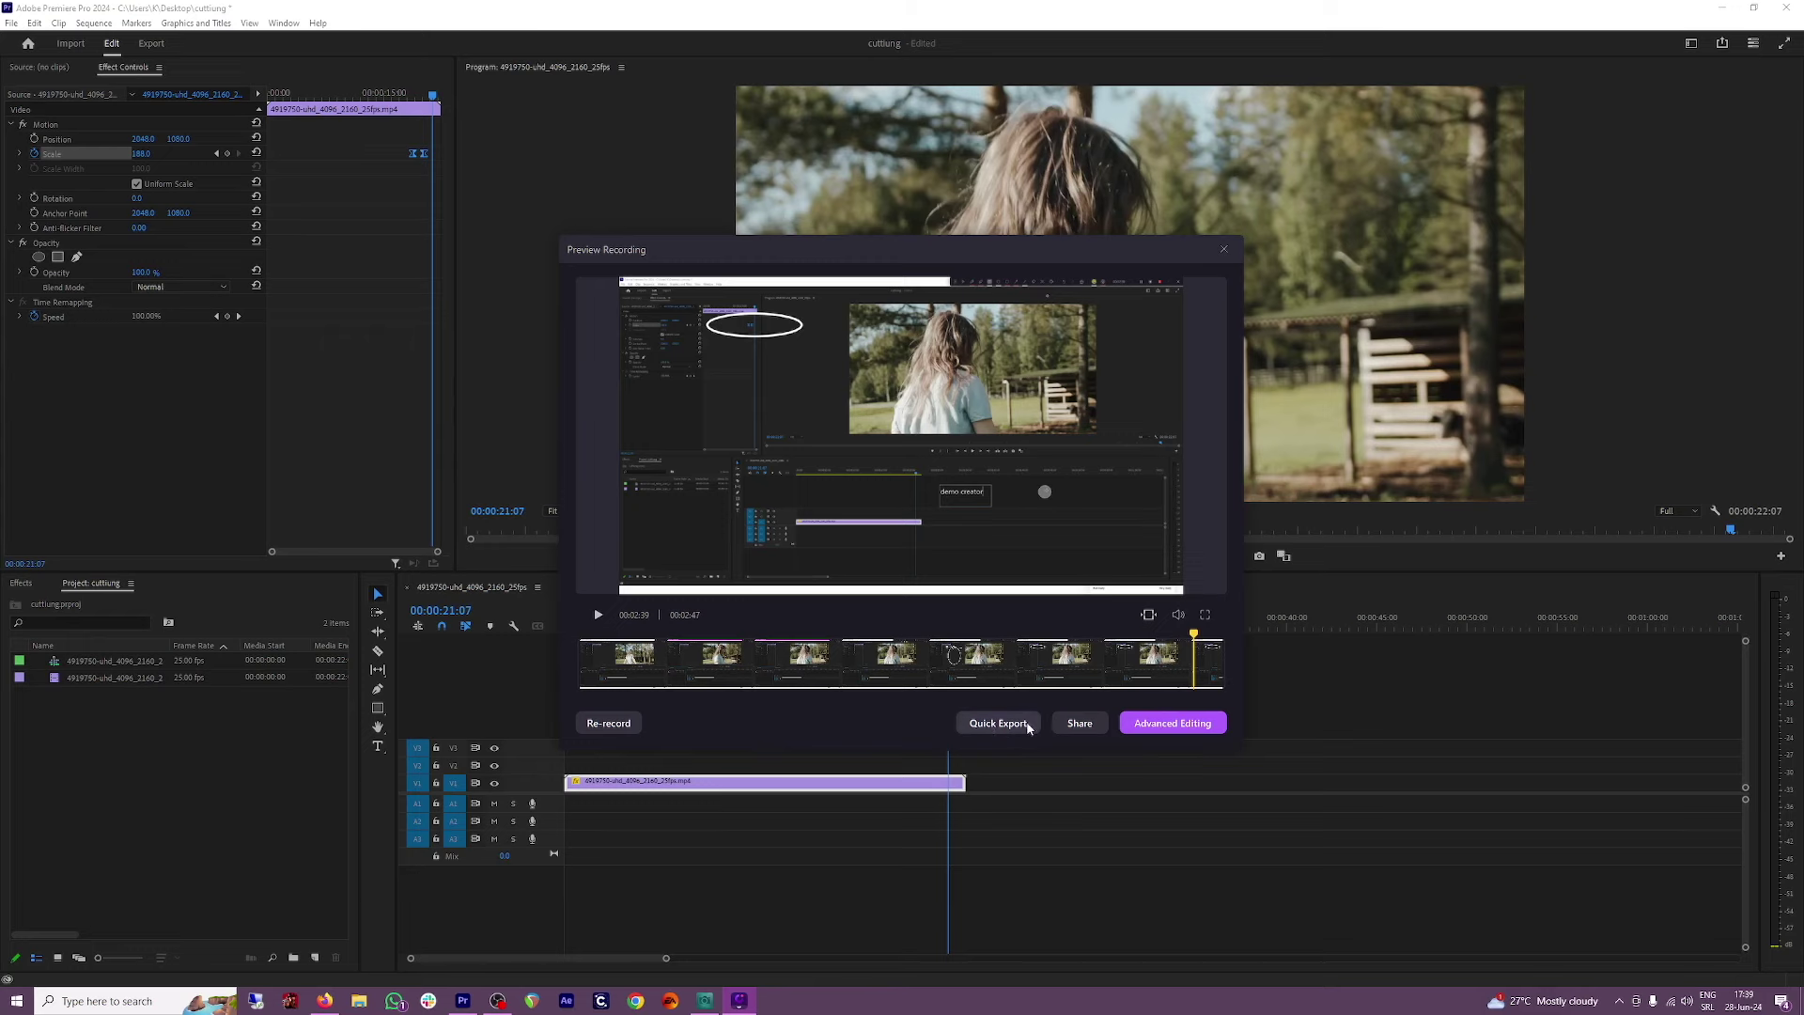
Open the recording in Advanced Editing and add it to the timeline, changing the project settings to 2560x1440 30.00fps.
click(1181, 724)
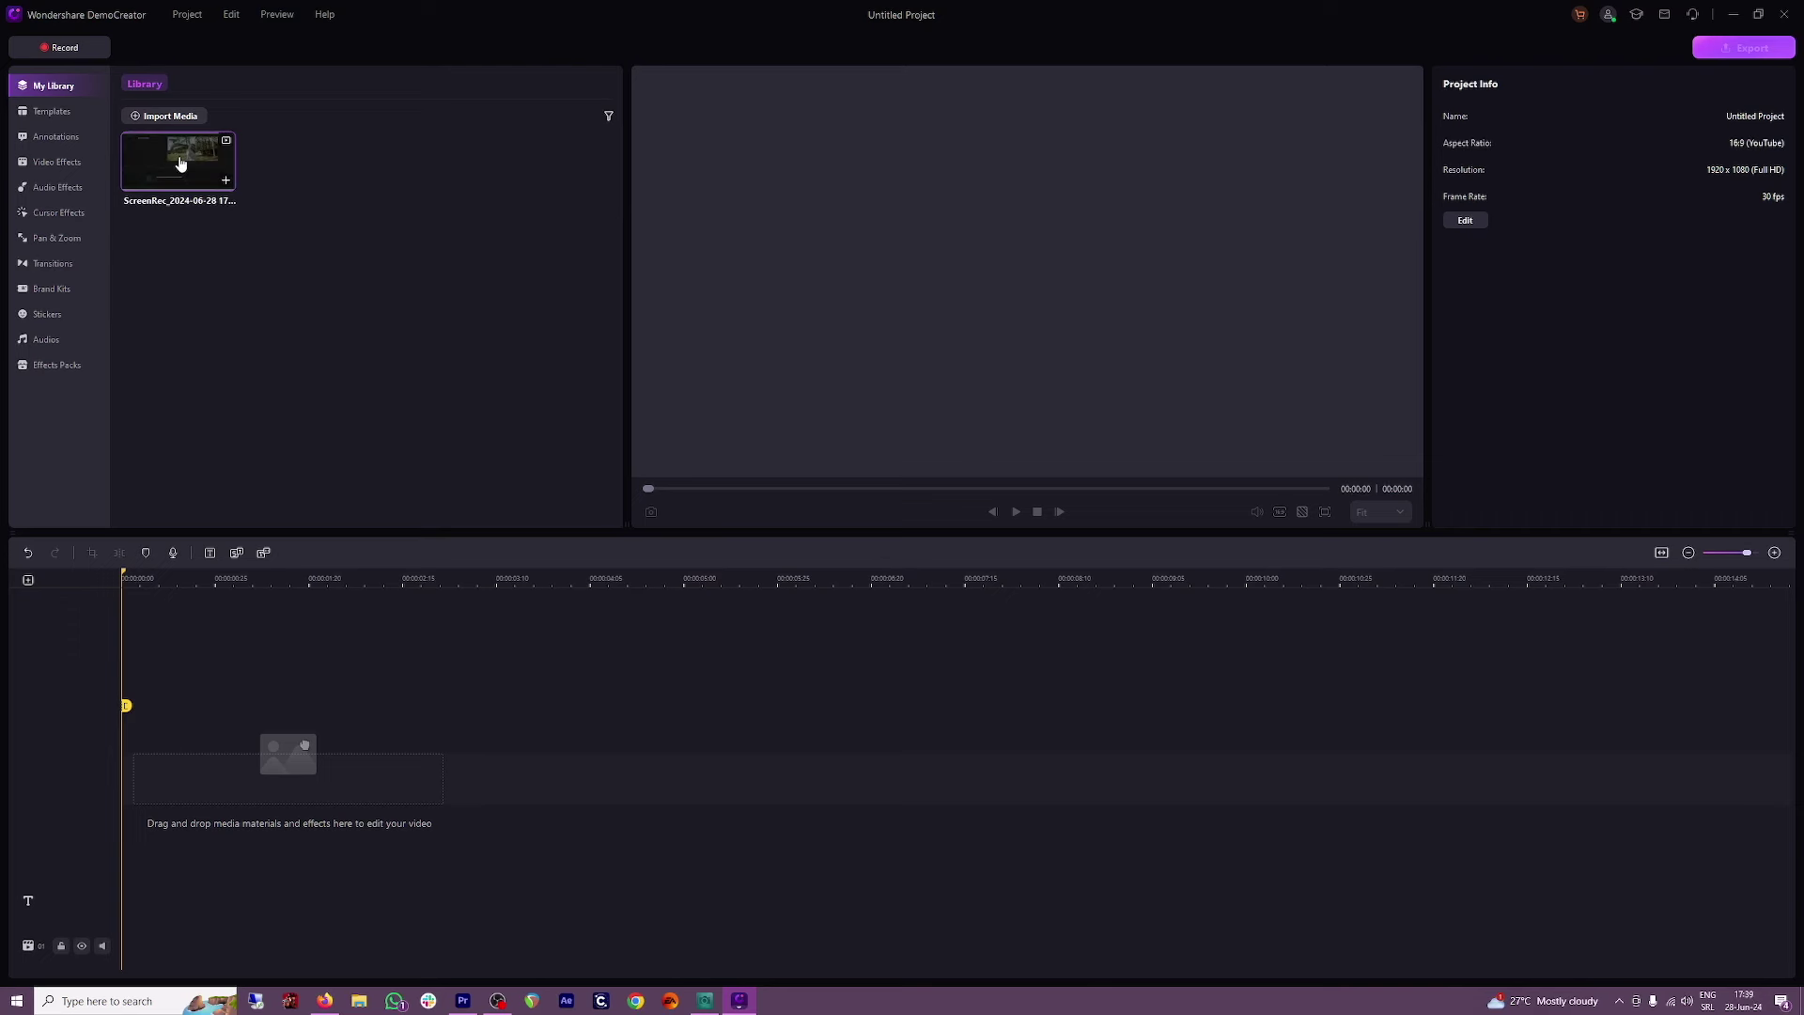
drag(178, 169, 125, 765)
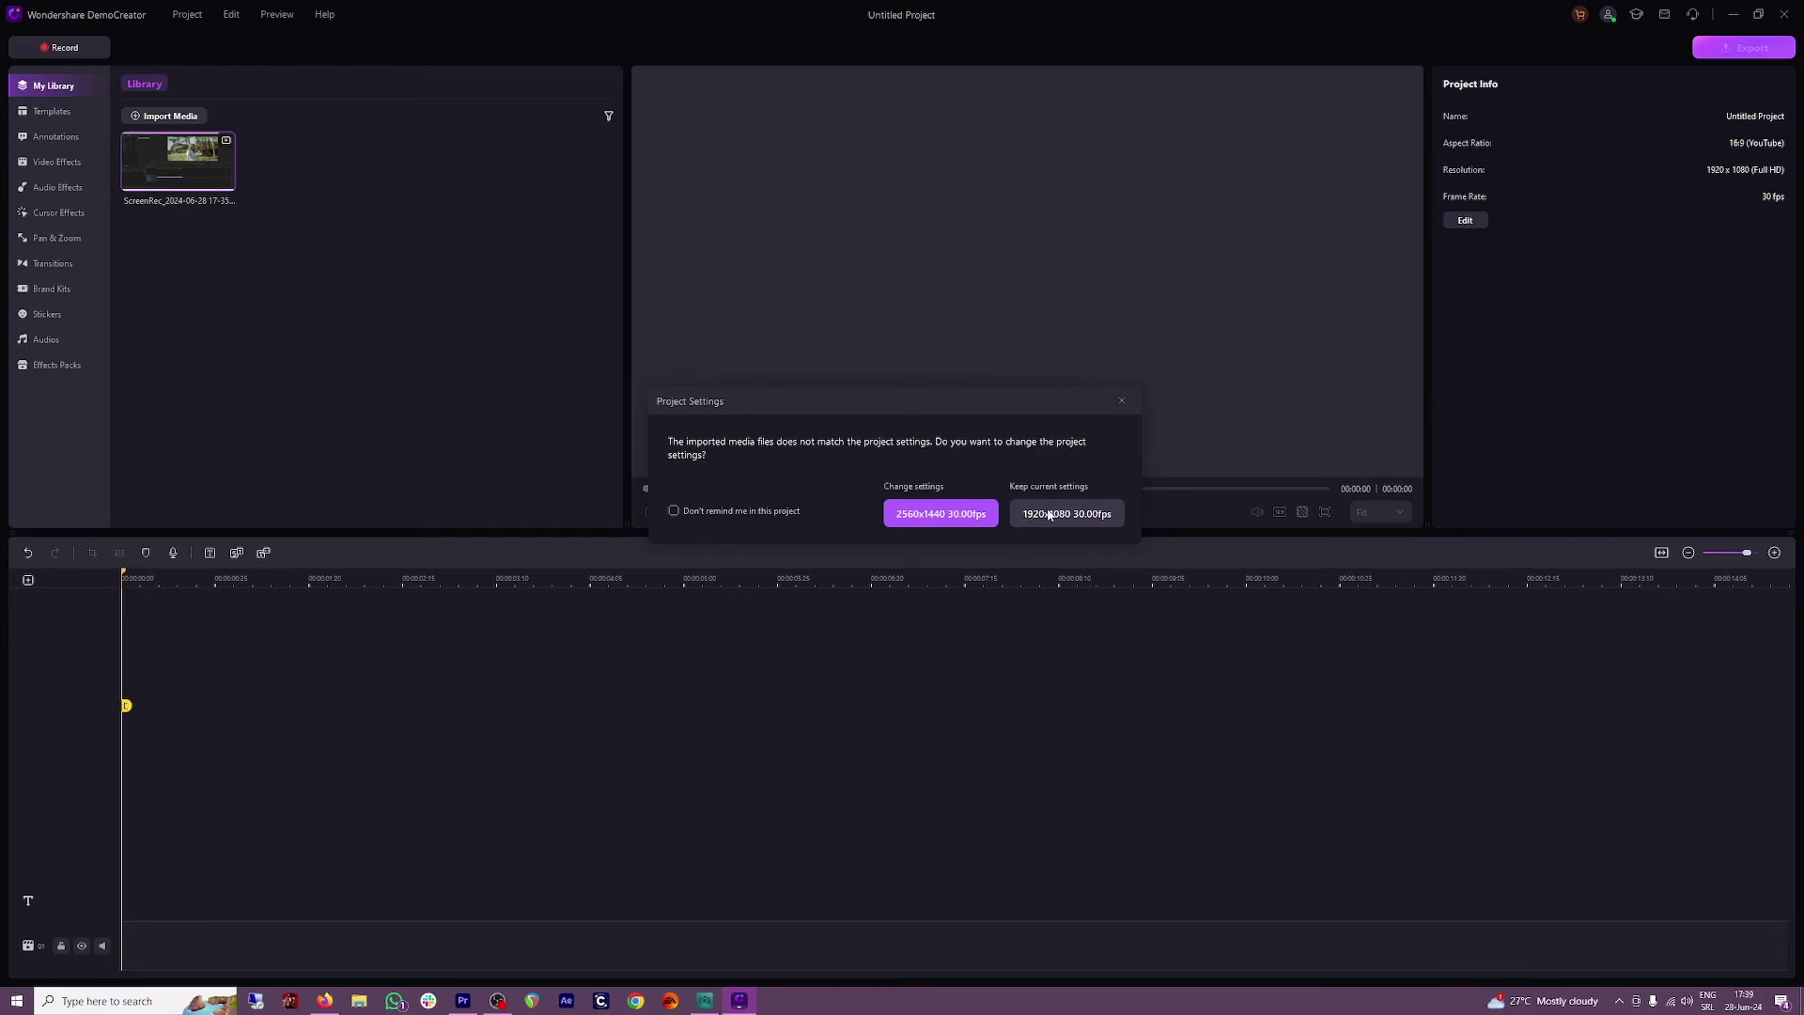
click(1015, 519)
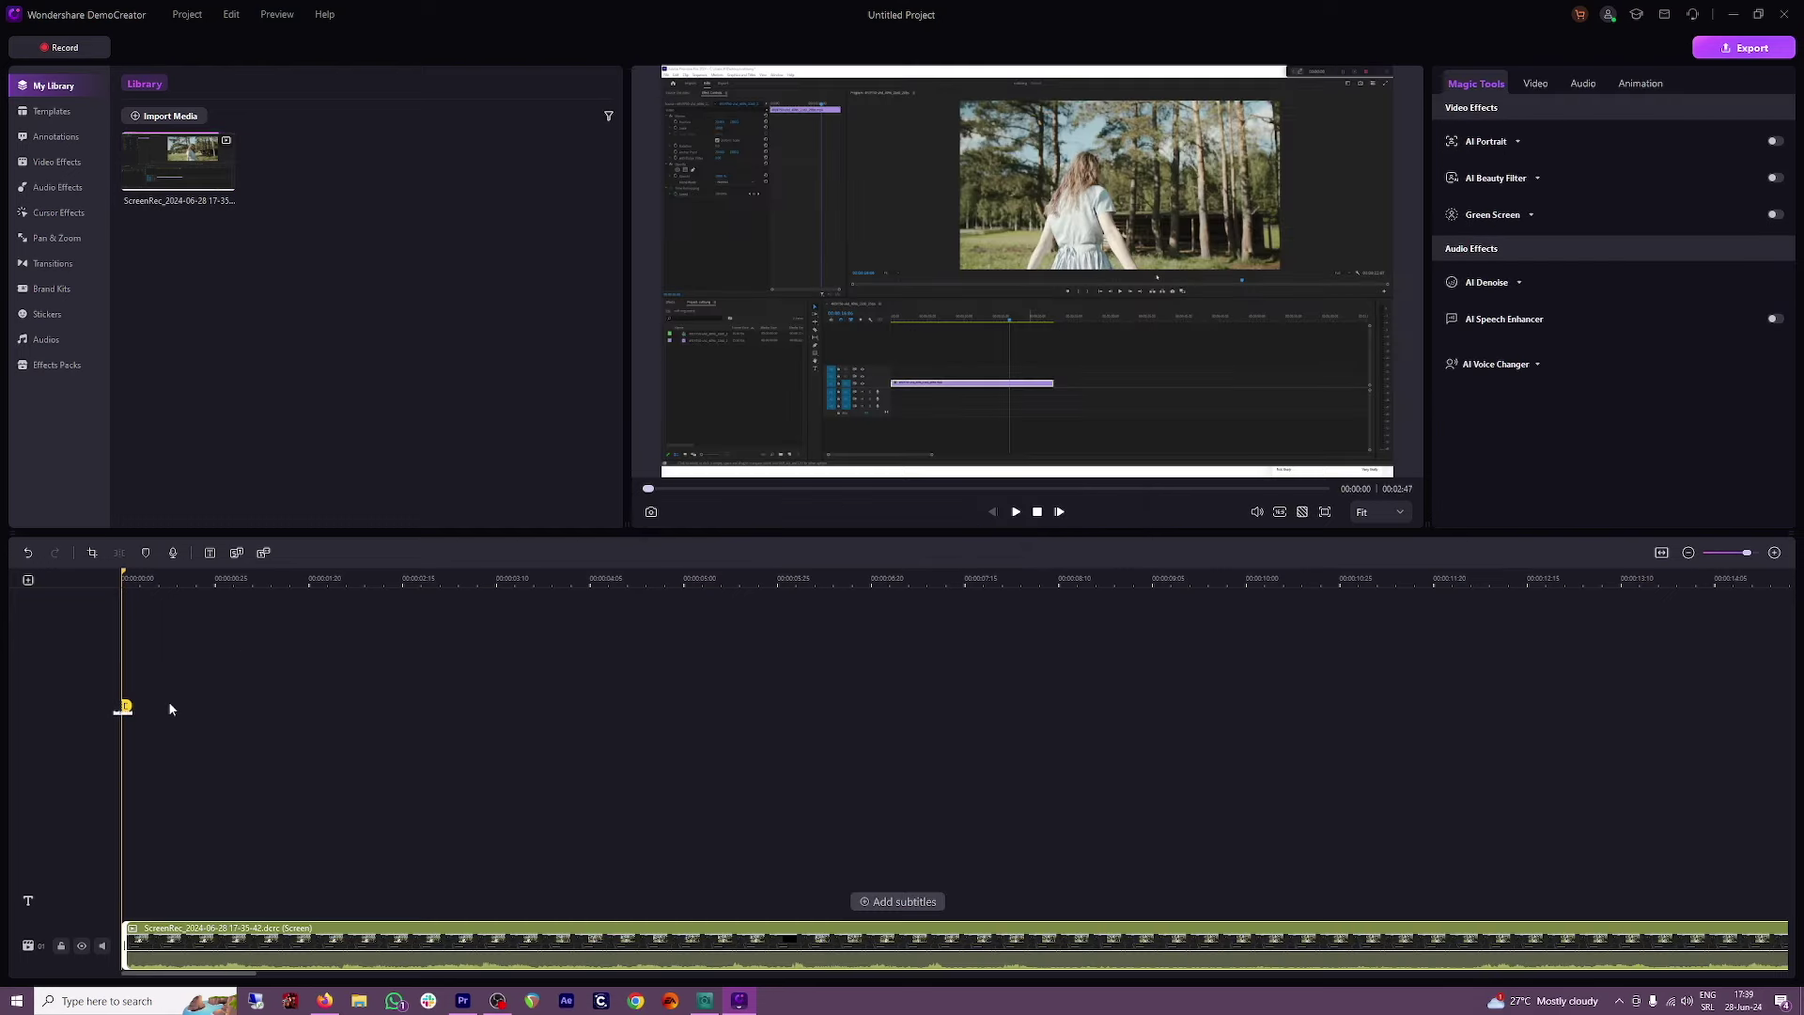
Try to apply the Cursor Highlight effect to the recording clip on the timeline.
click(58, 214)
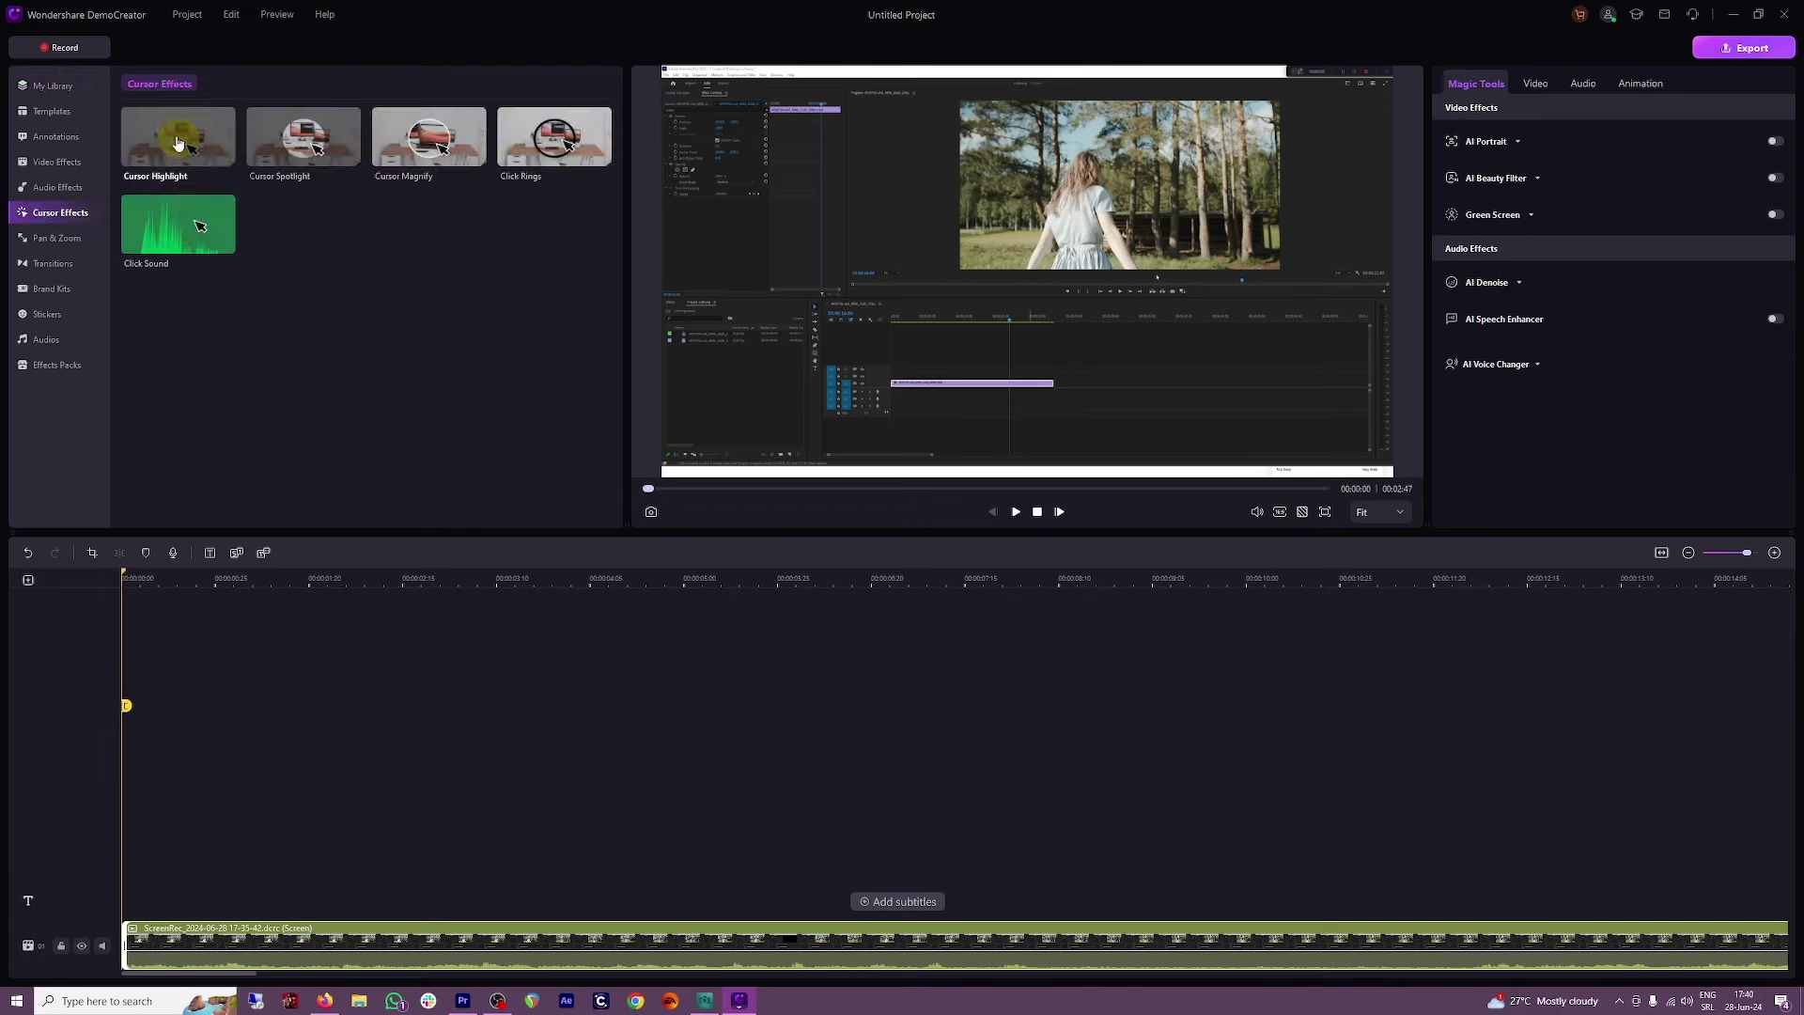
drag(188, 141, 301, 935)
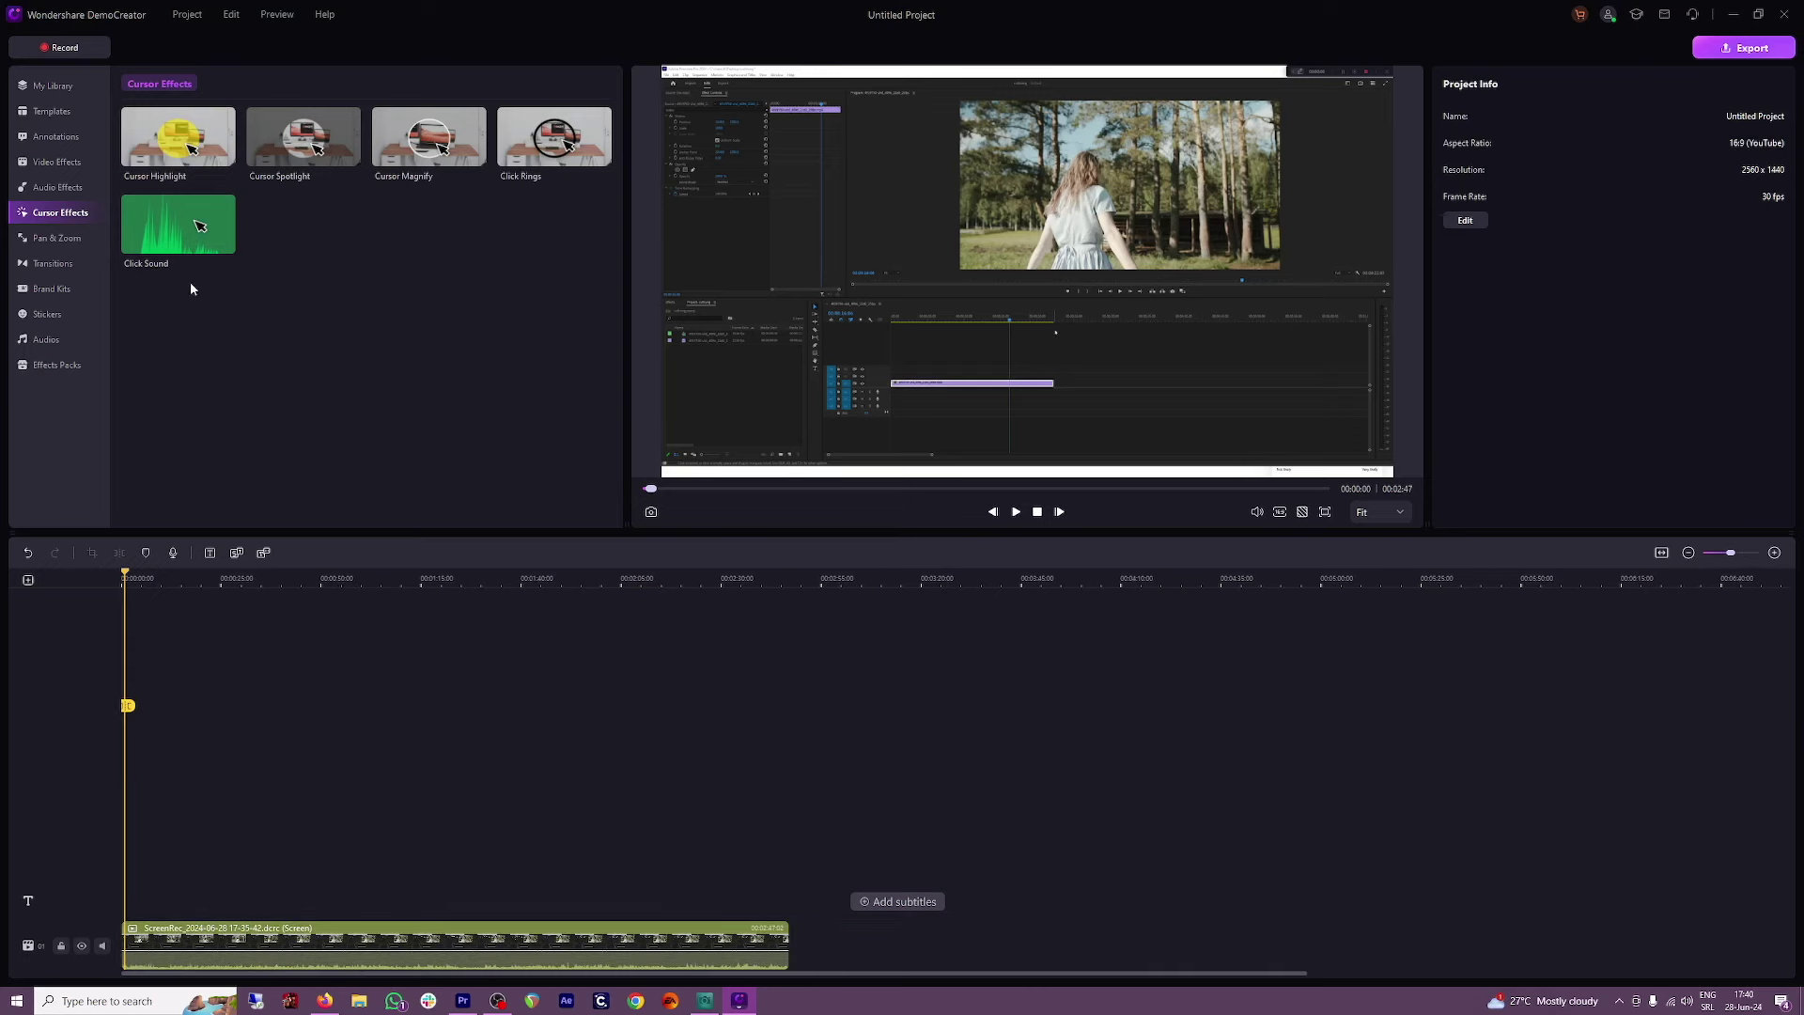
Browse the available video effects, filters and audio effects, including AI Voice Changer, and check the voiceover recording tool.
click(62, 165)
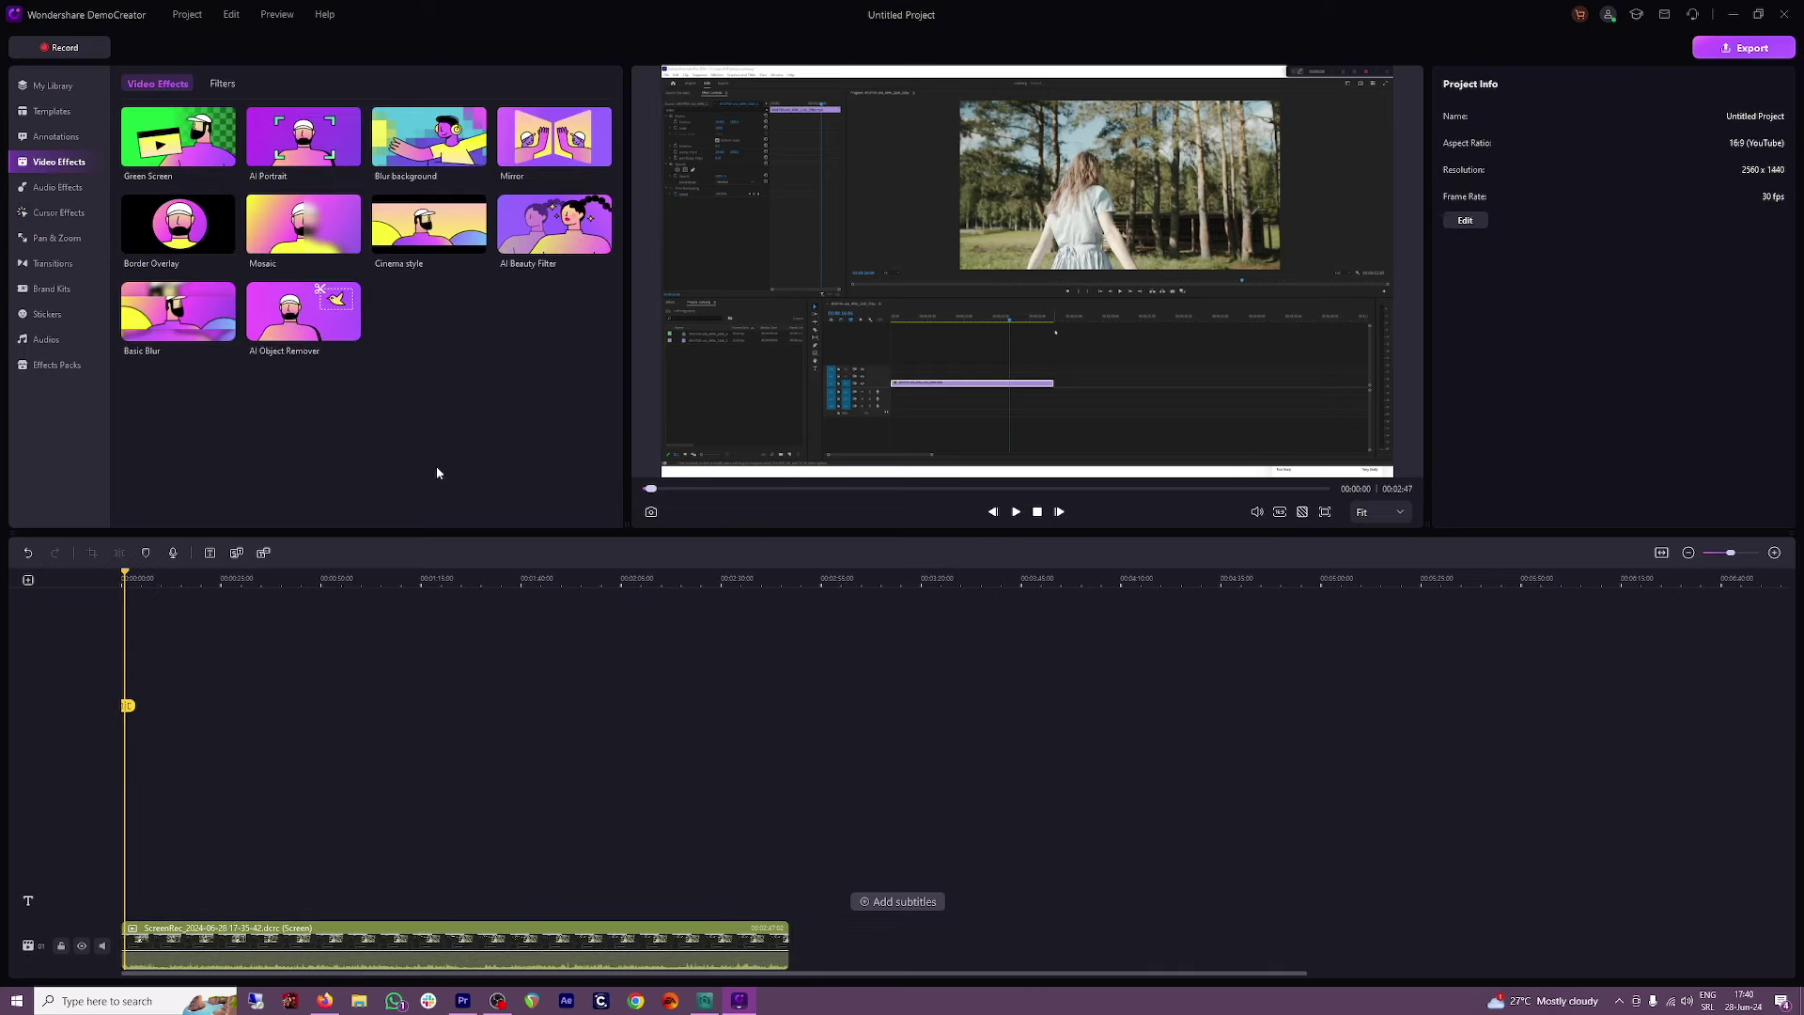
click(223, 83)
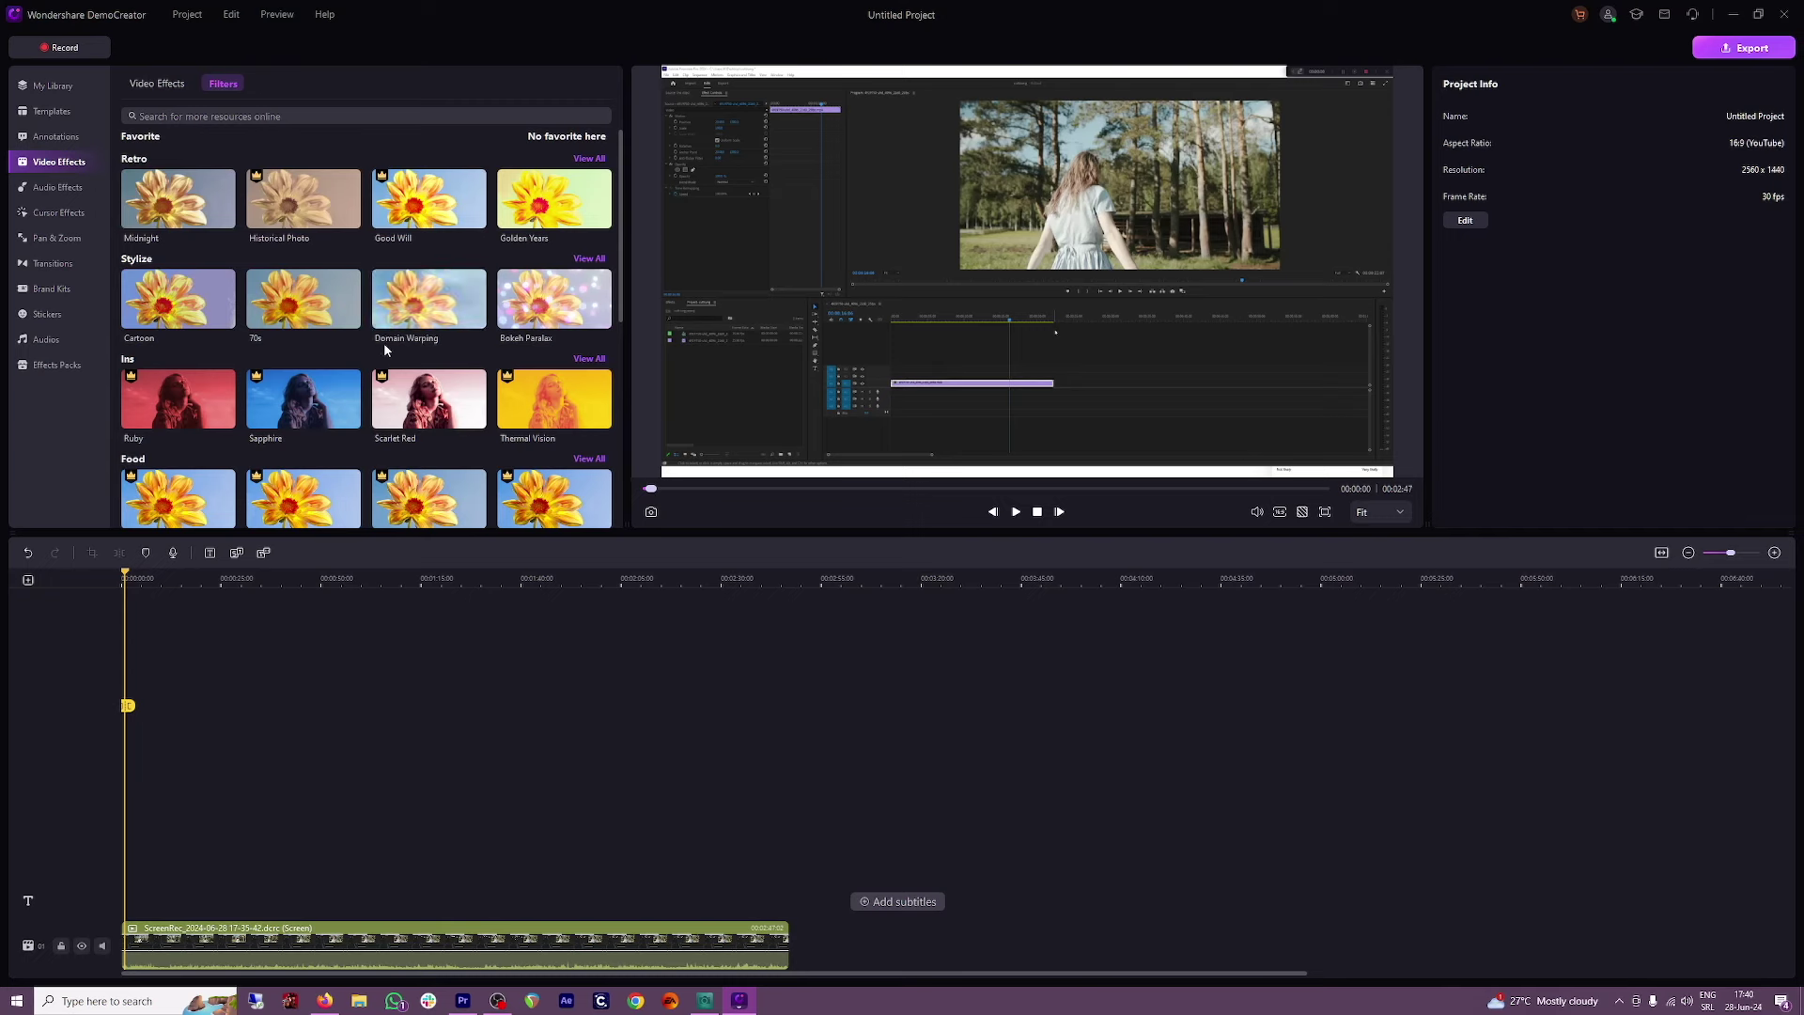
scroll(386, 353, down, 3)
scroll(382, 348, up, 3)
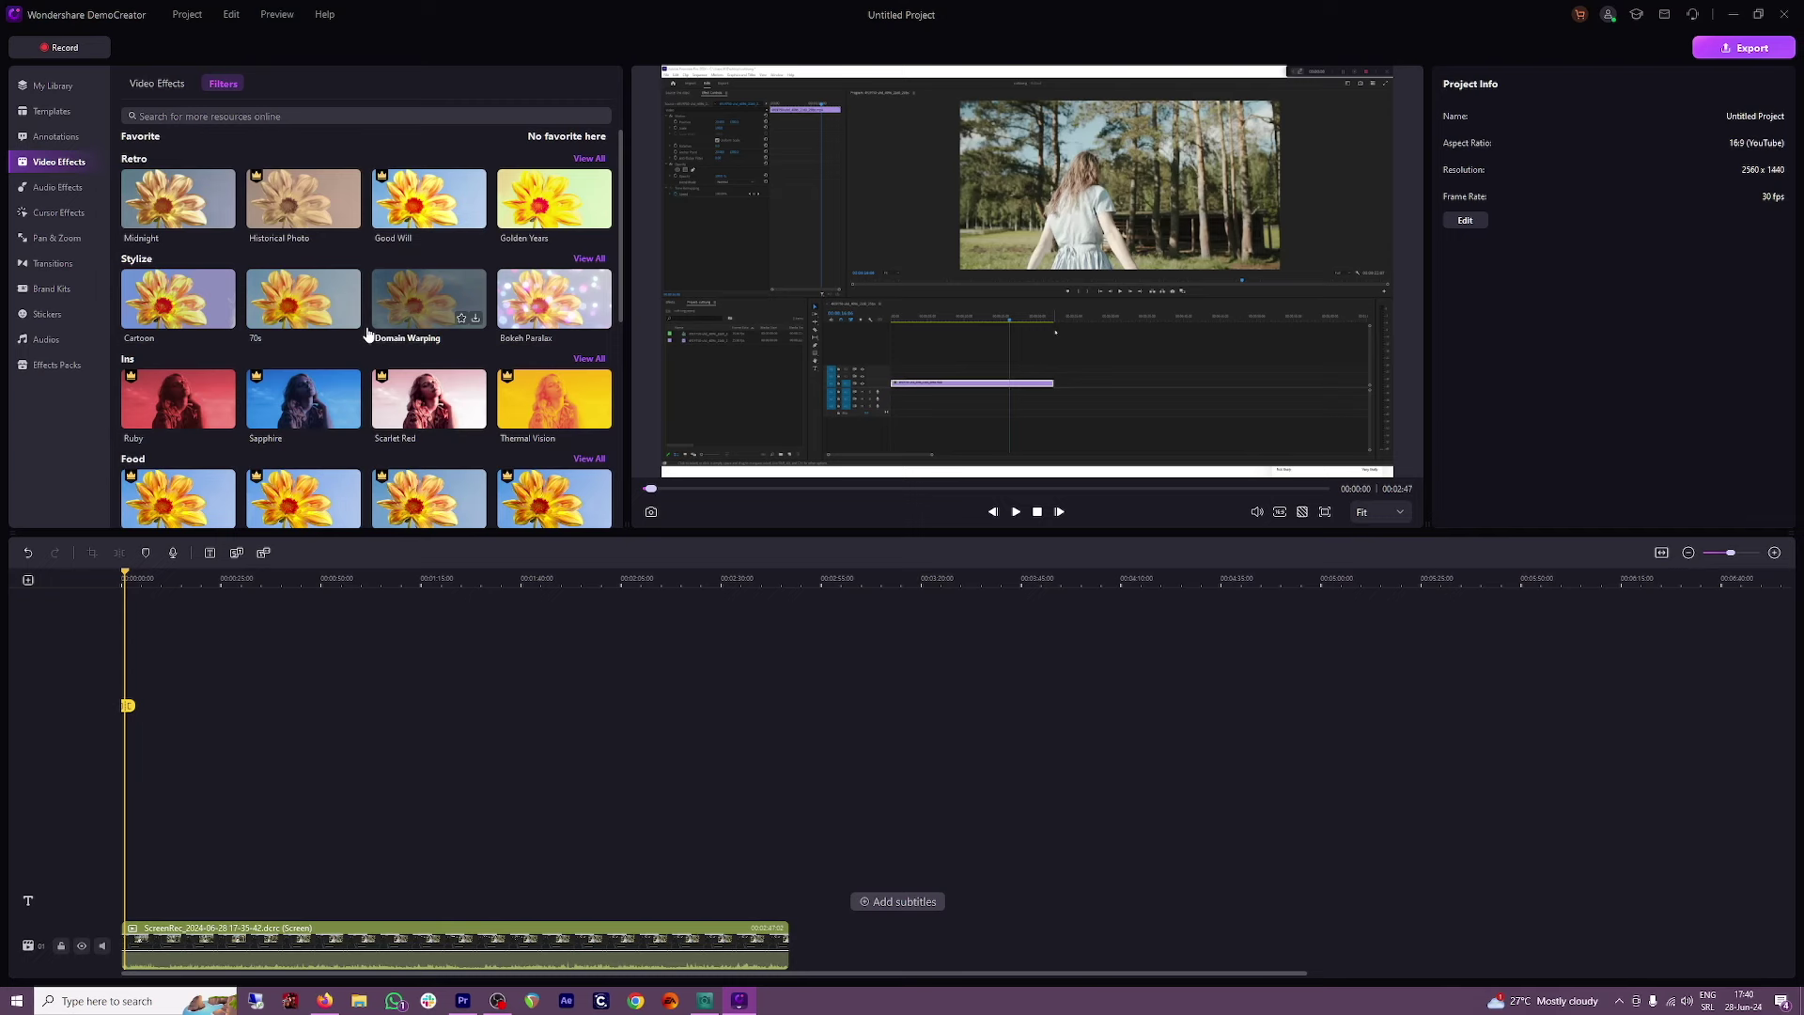
click(157, 84)
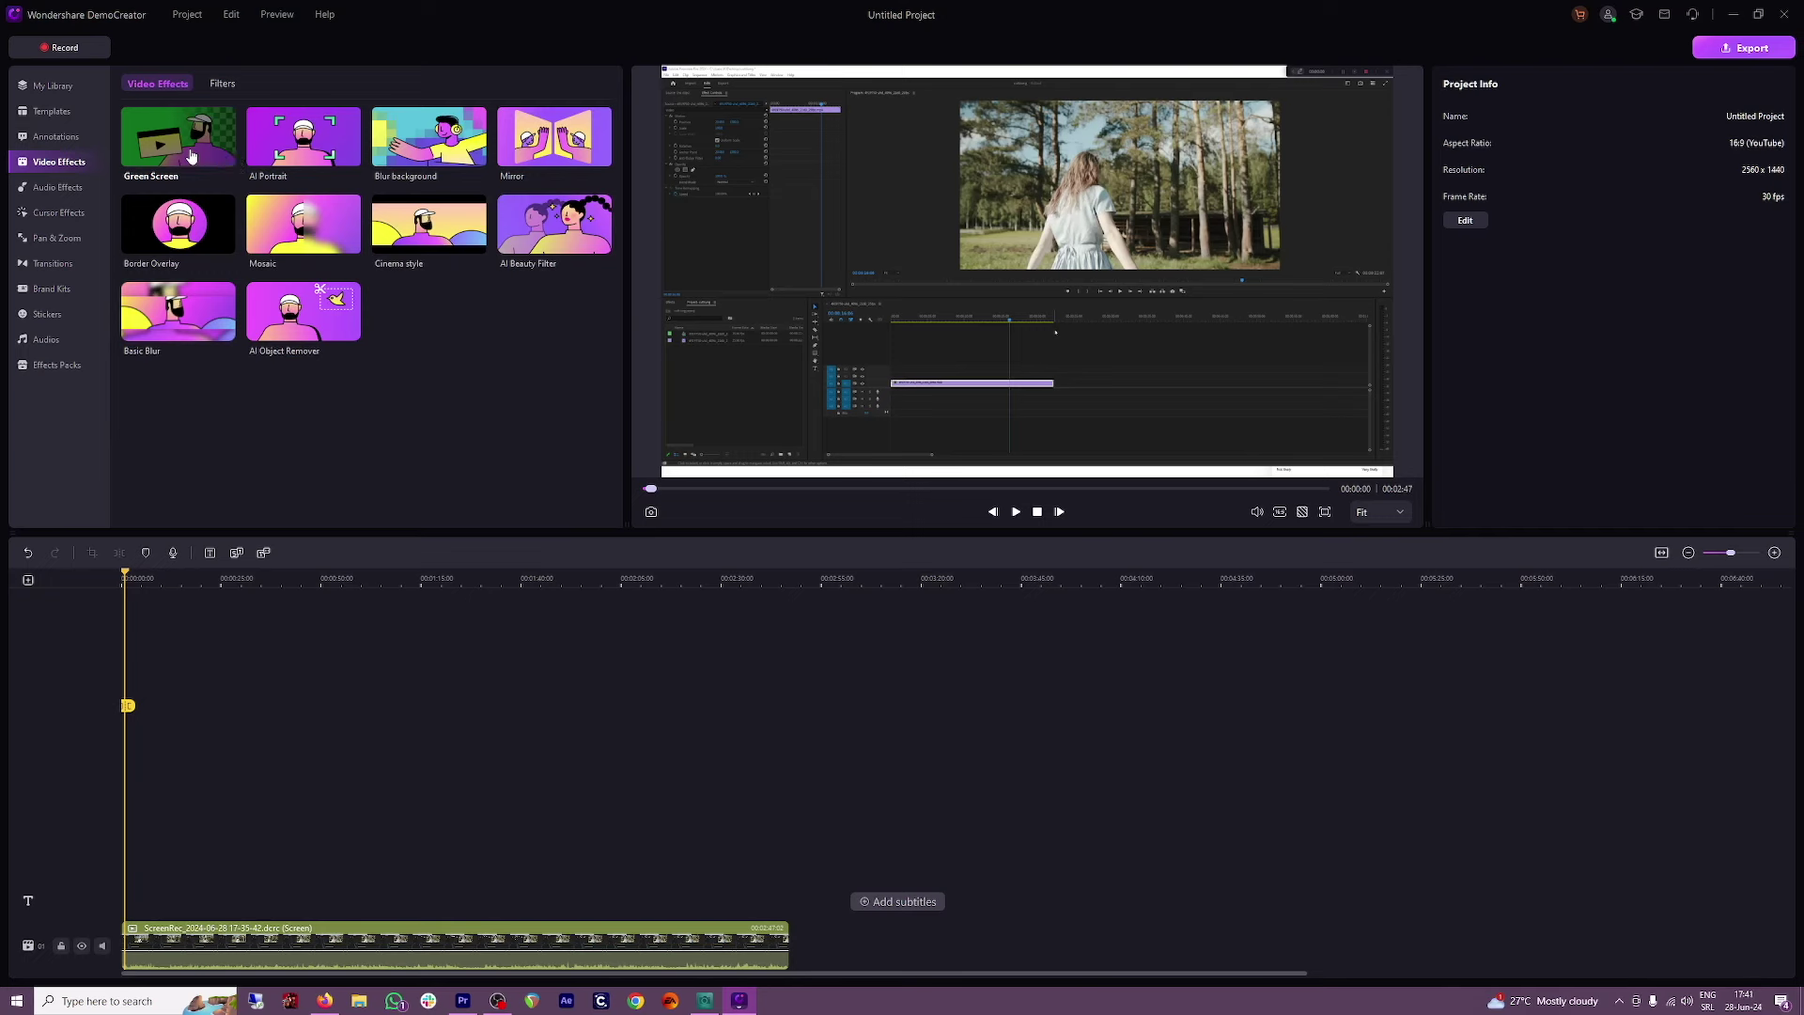
click(61, 188)
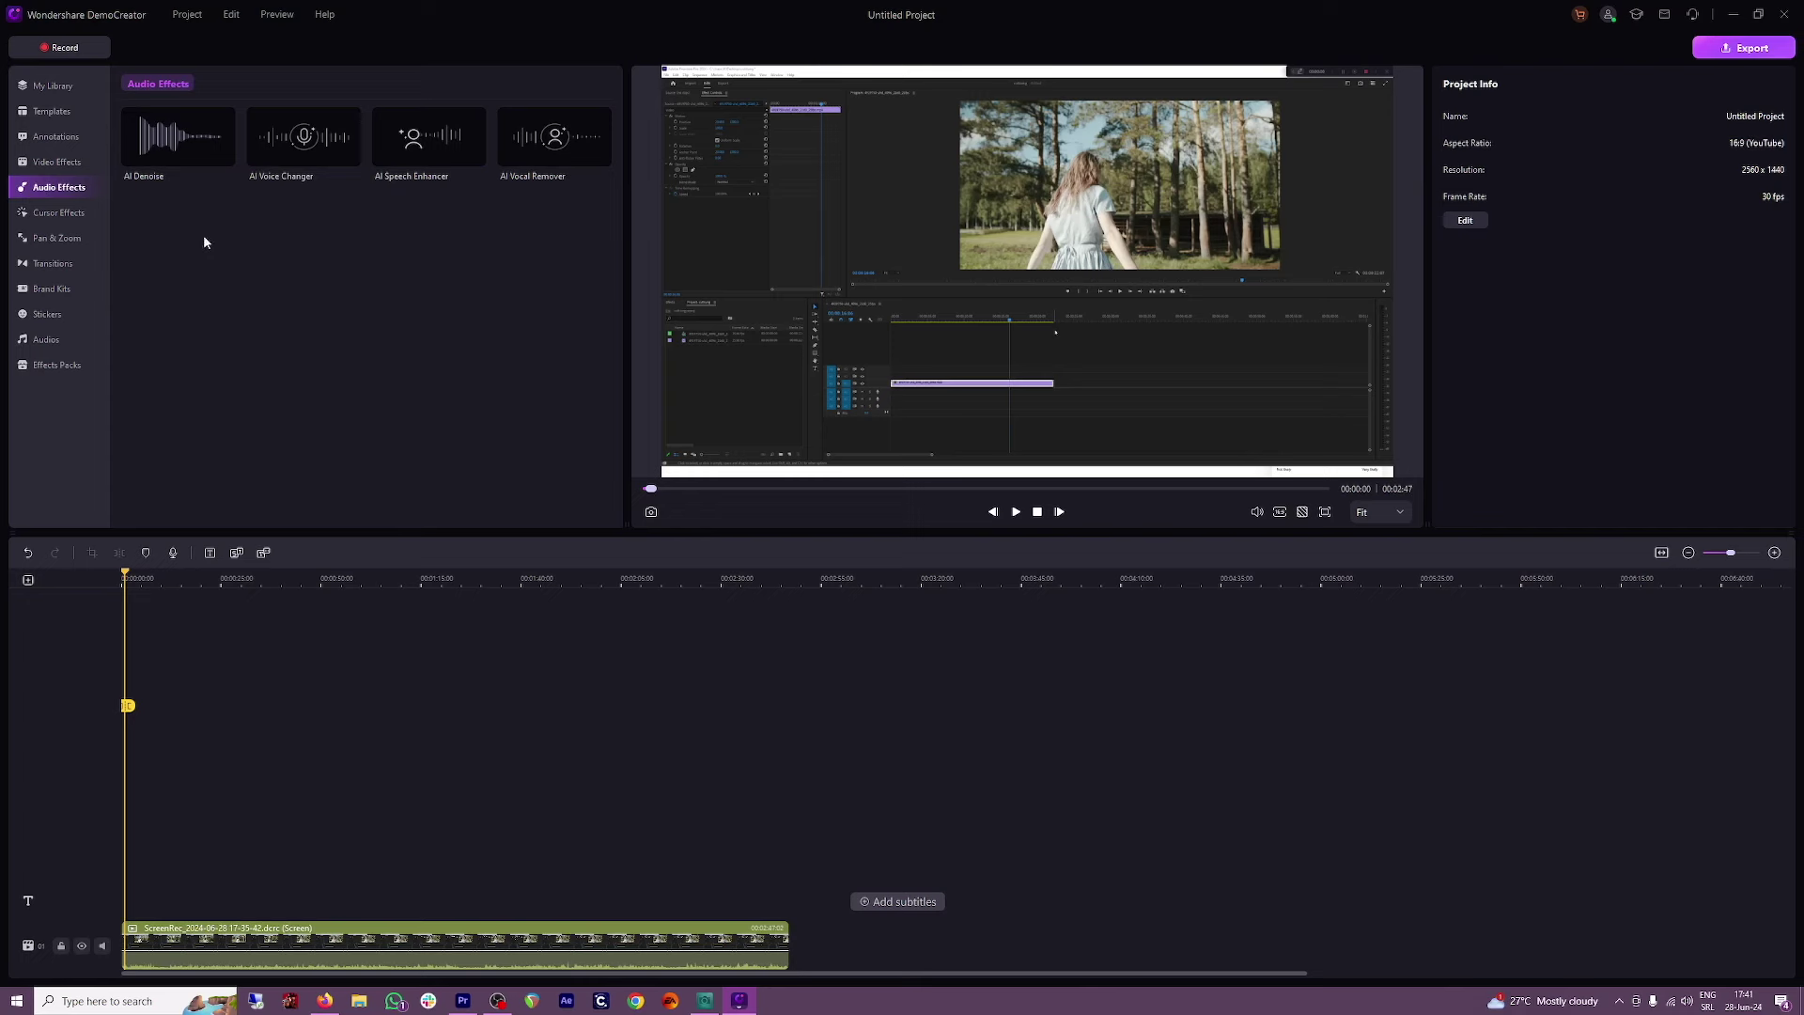
click(294, 142)
click(177, 555)
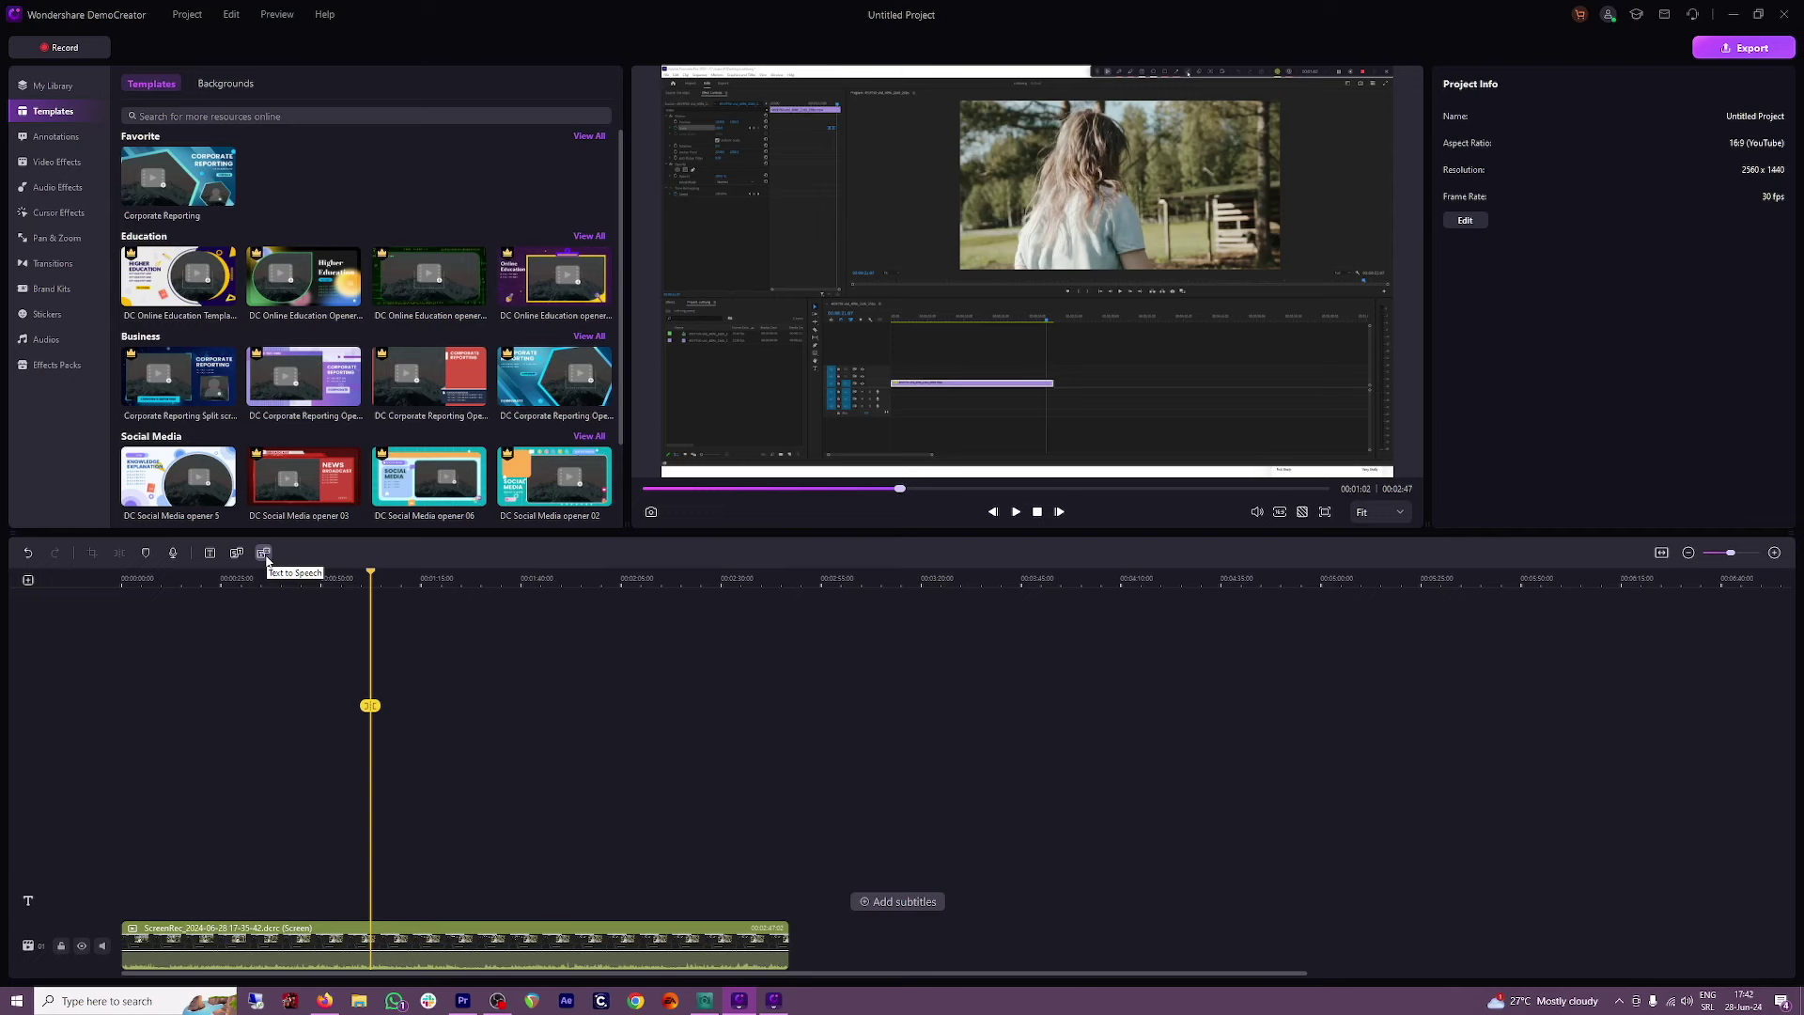
Look through the Text to Speech voices, try out the Olivia voice, and close the dialog without entering any text.
click(264, 553)
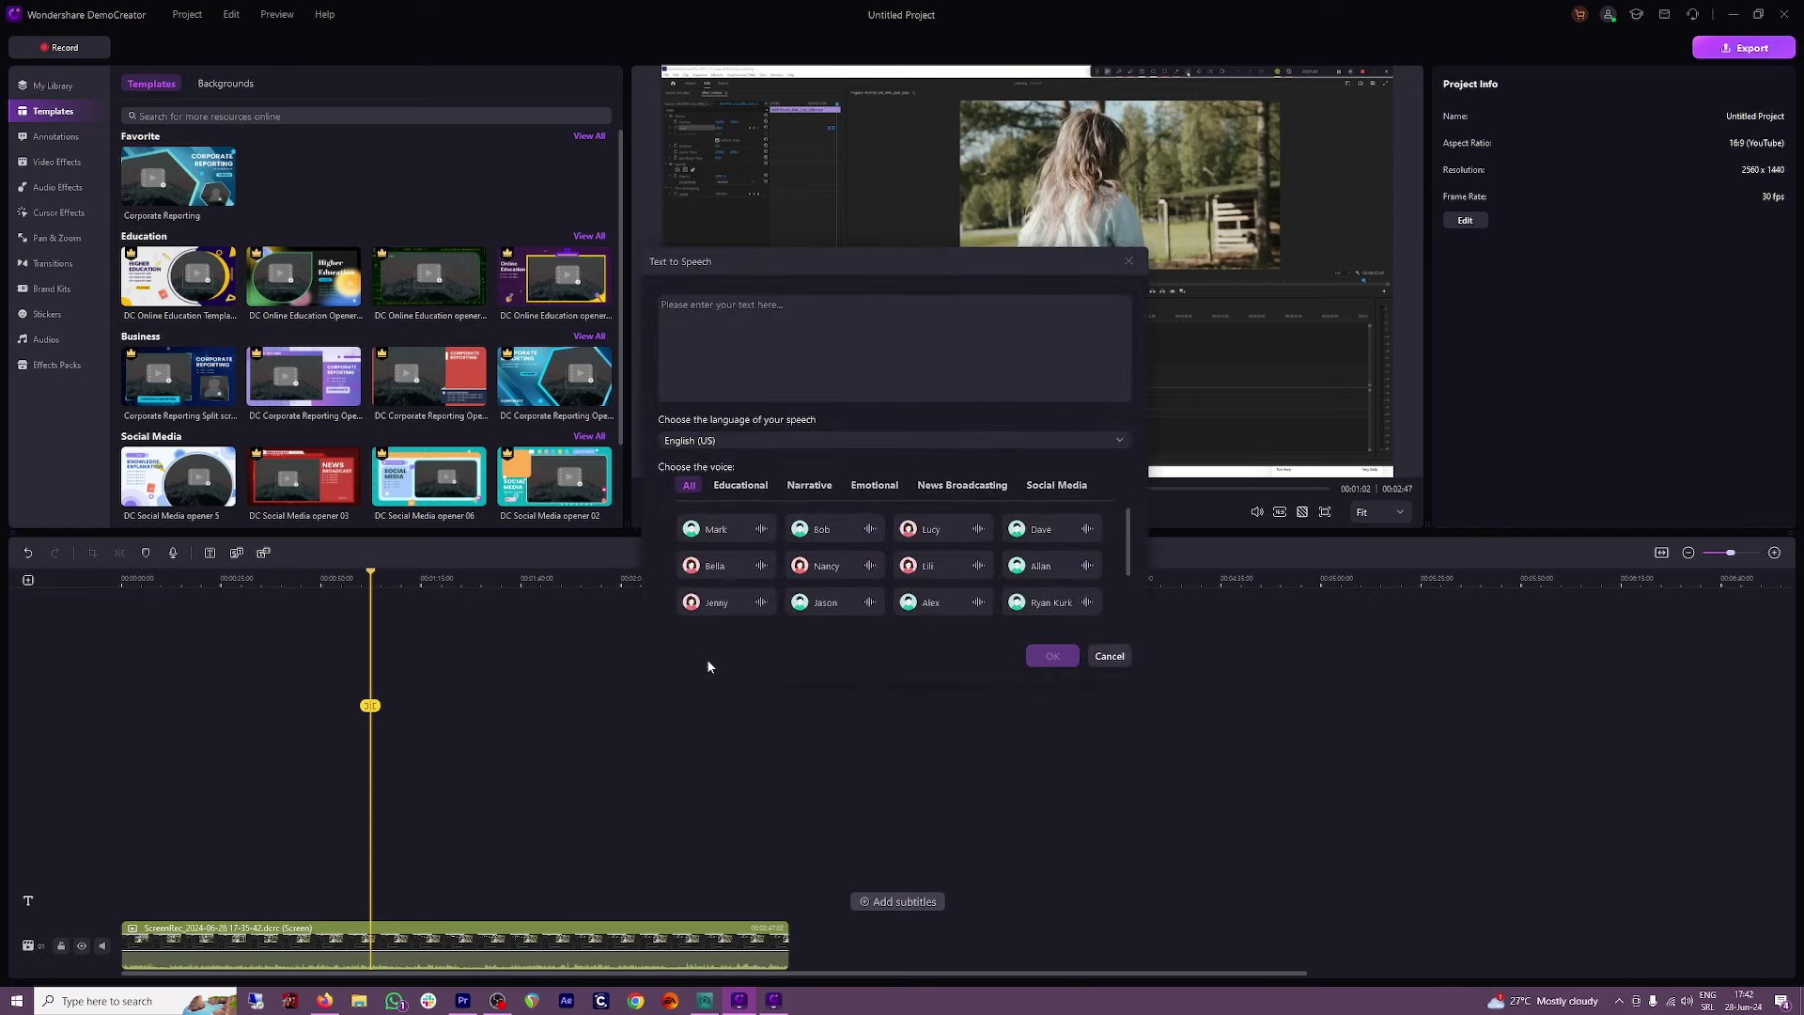
scroll(920, 575, down, 2)
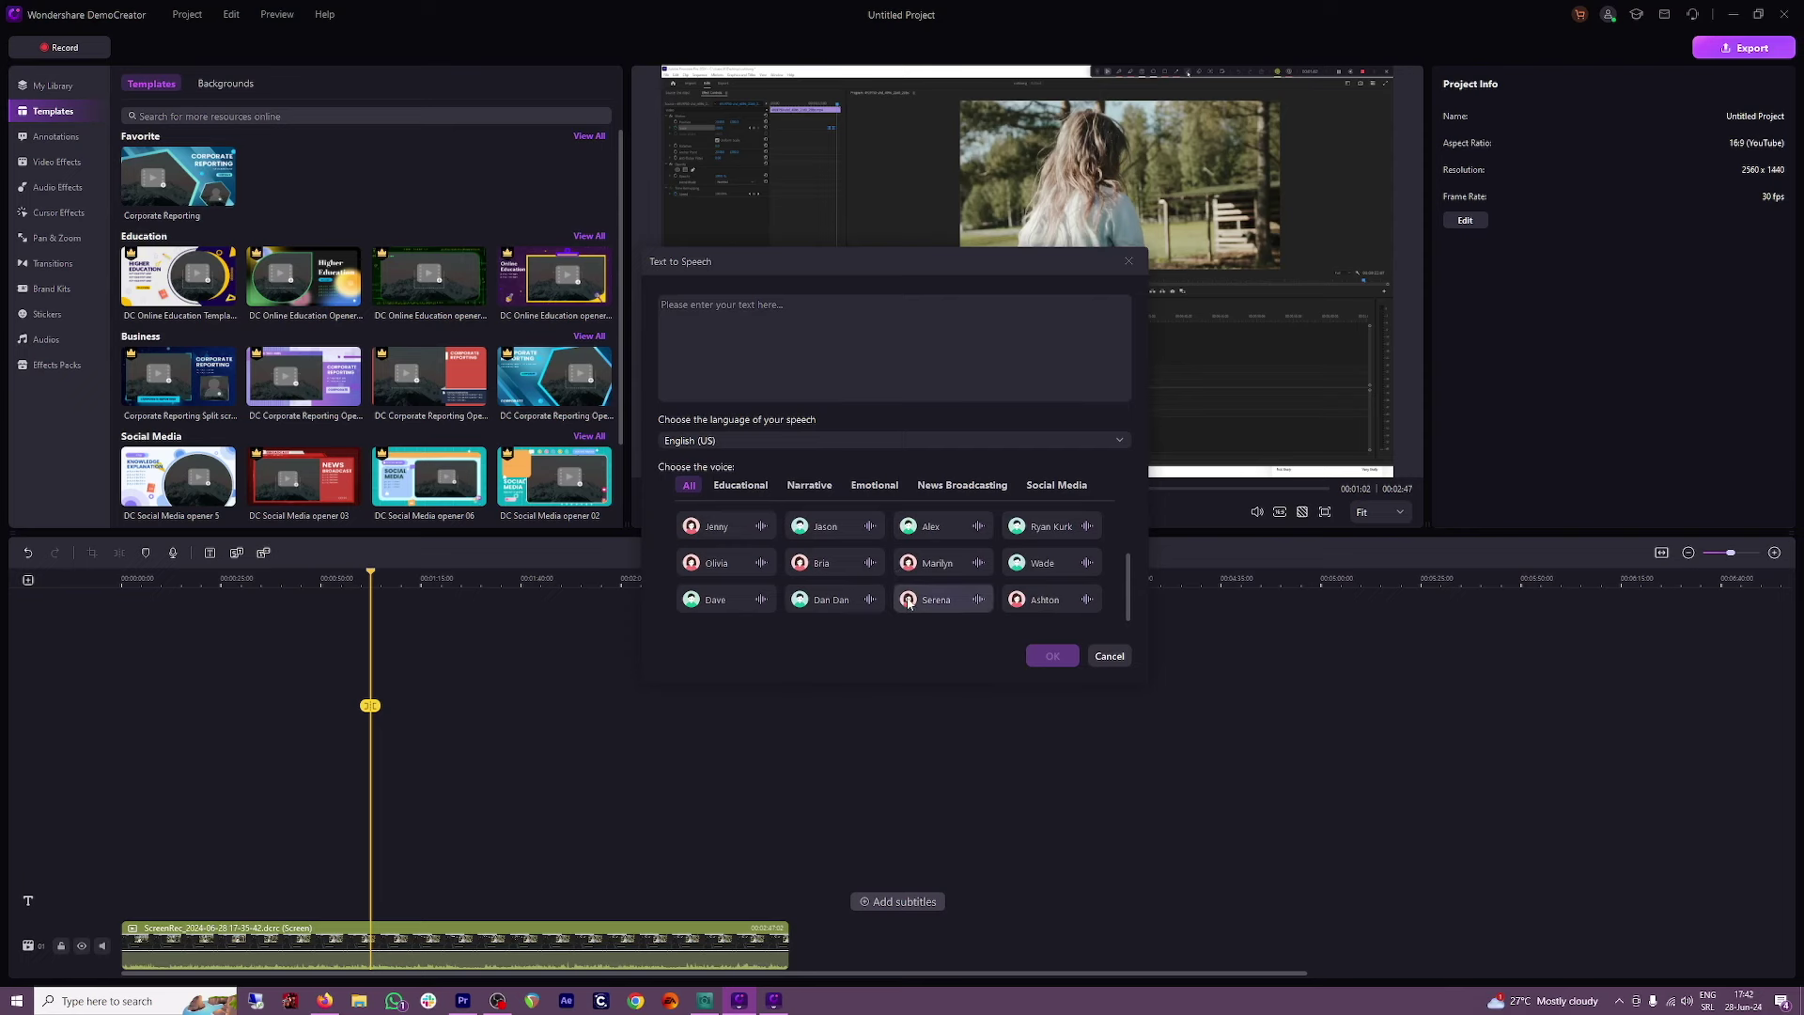
click(739, 568)
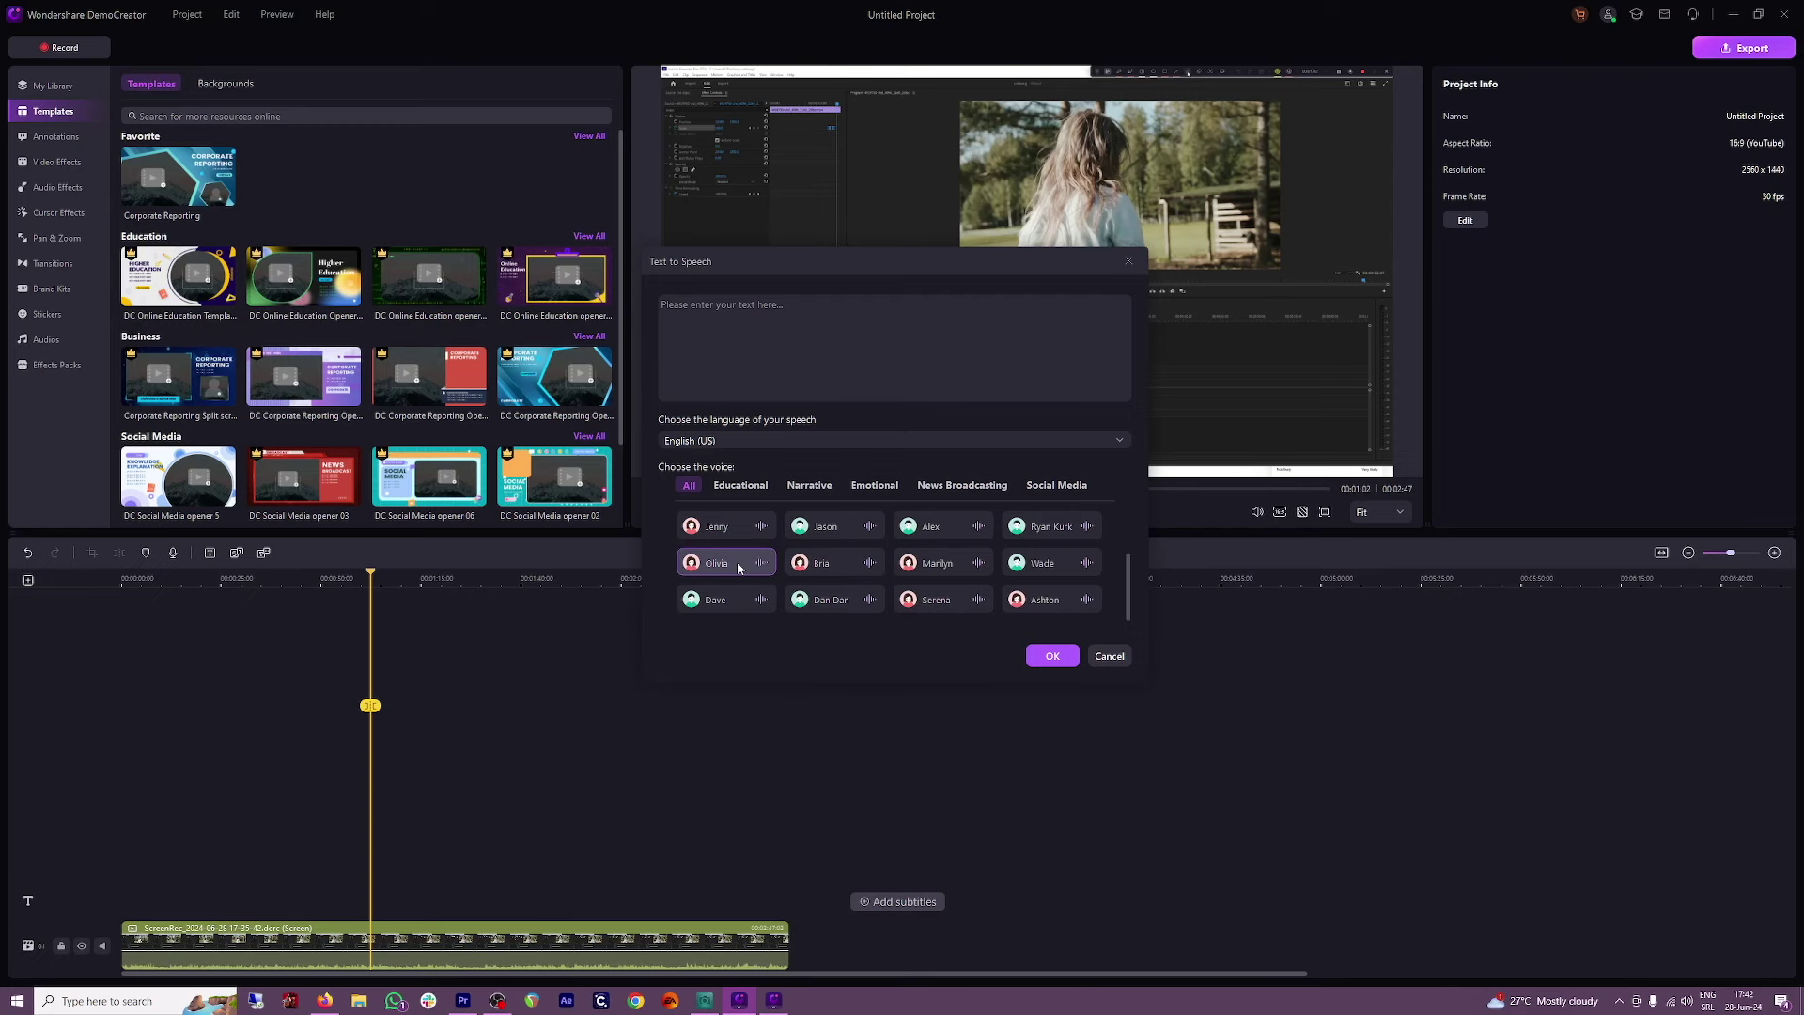
scroll(912, 592, up, 2)
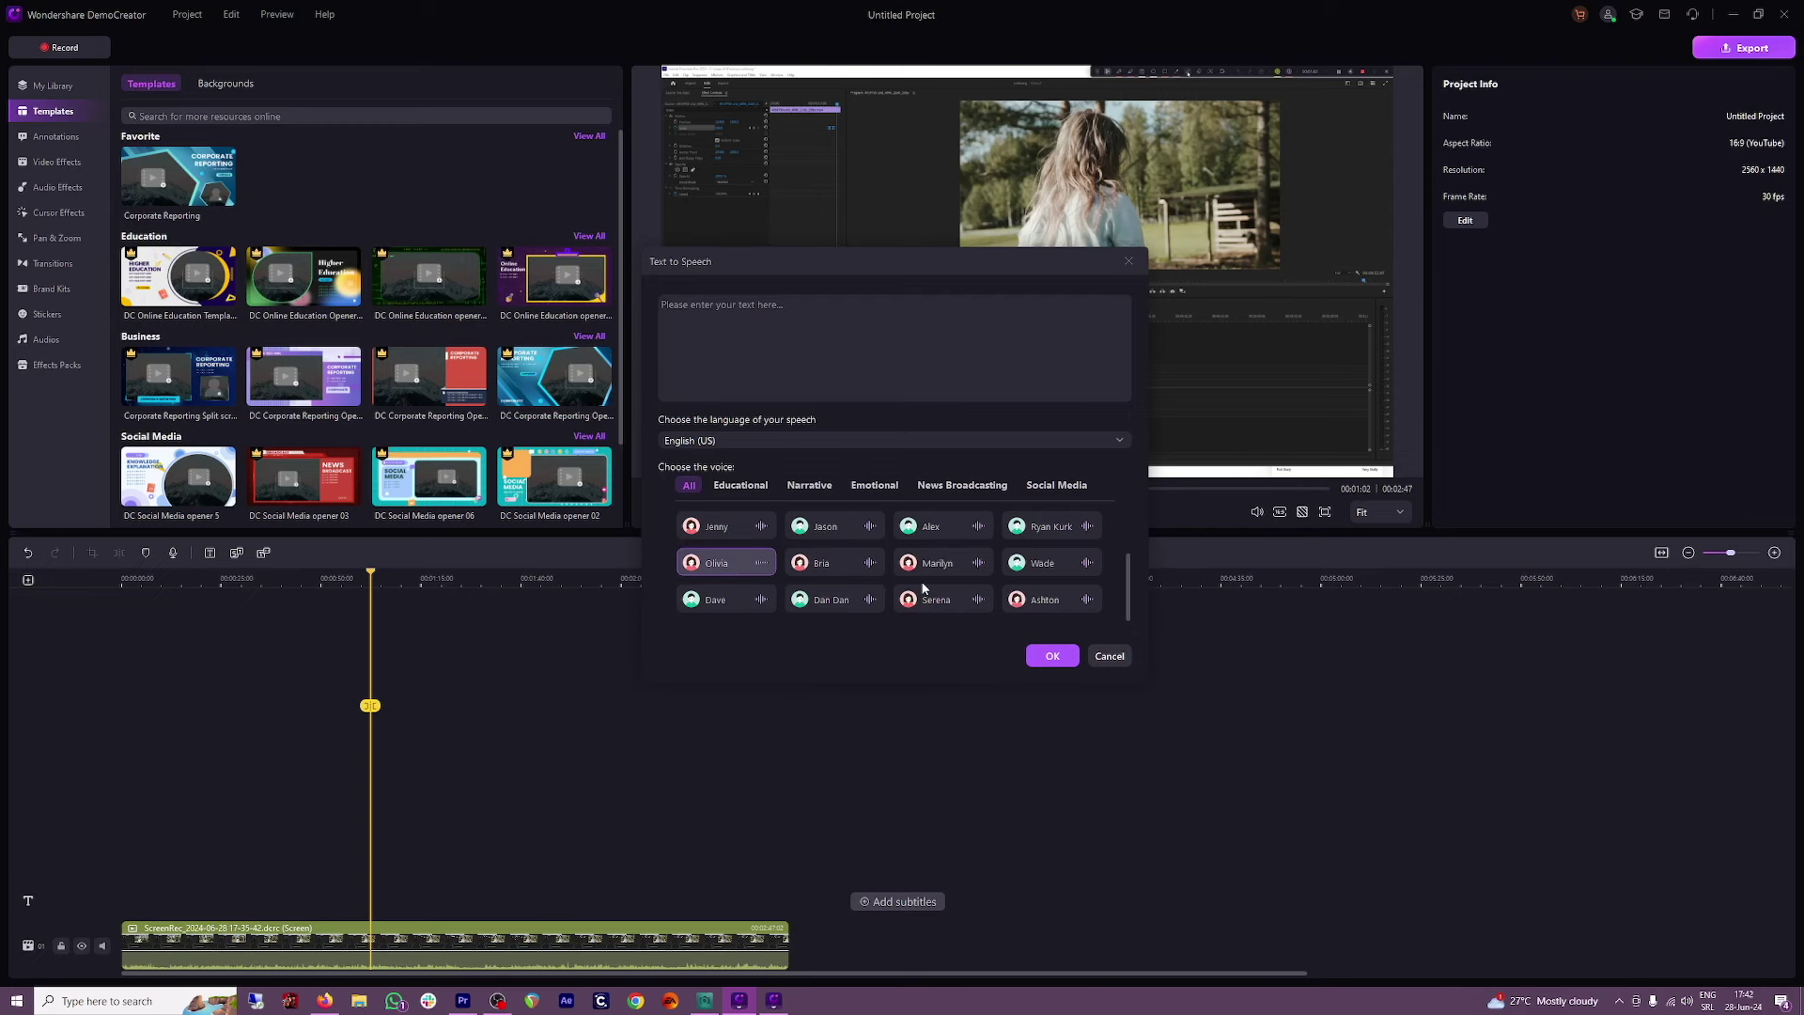
click(751, 315)
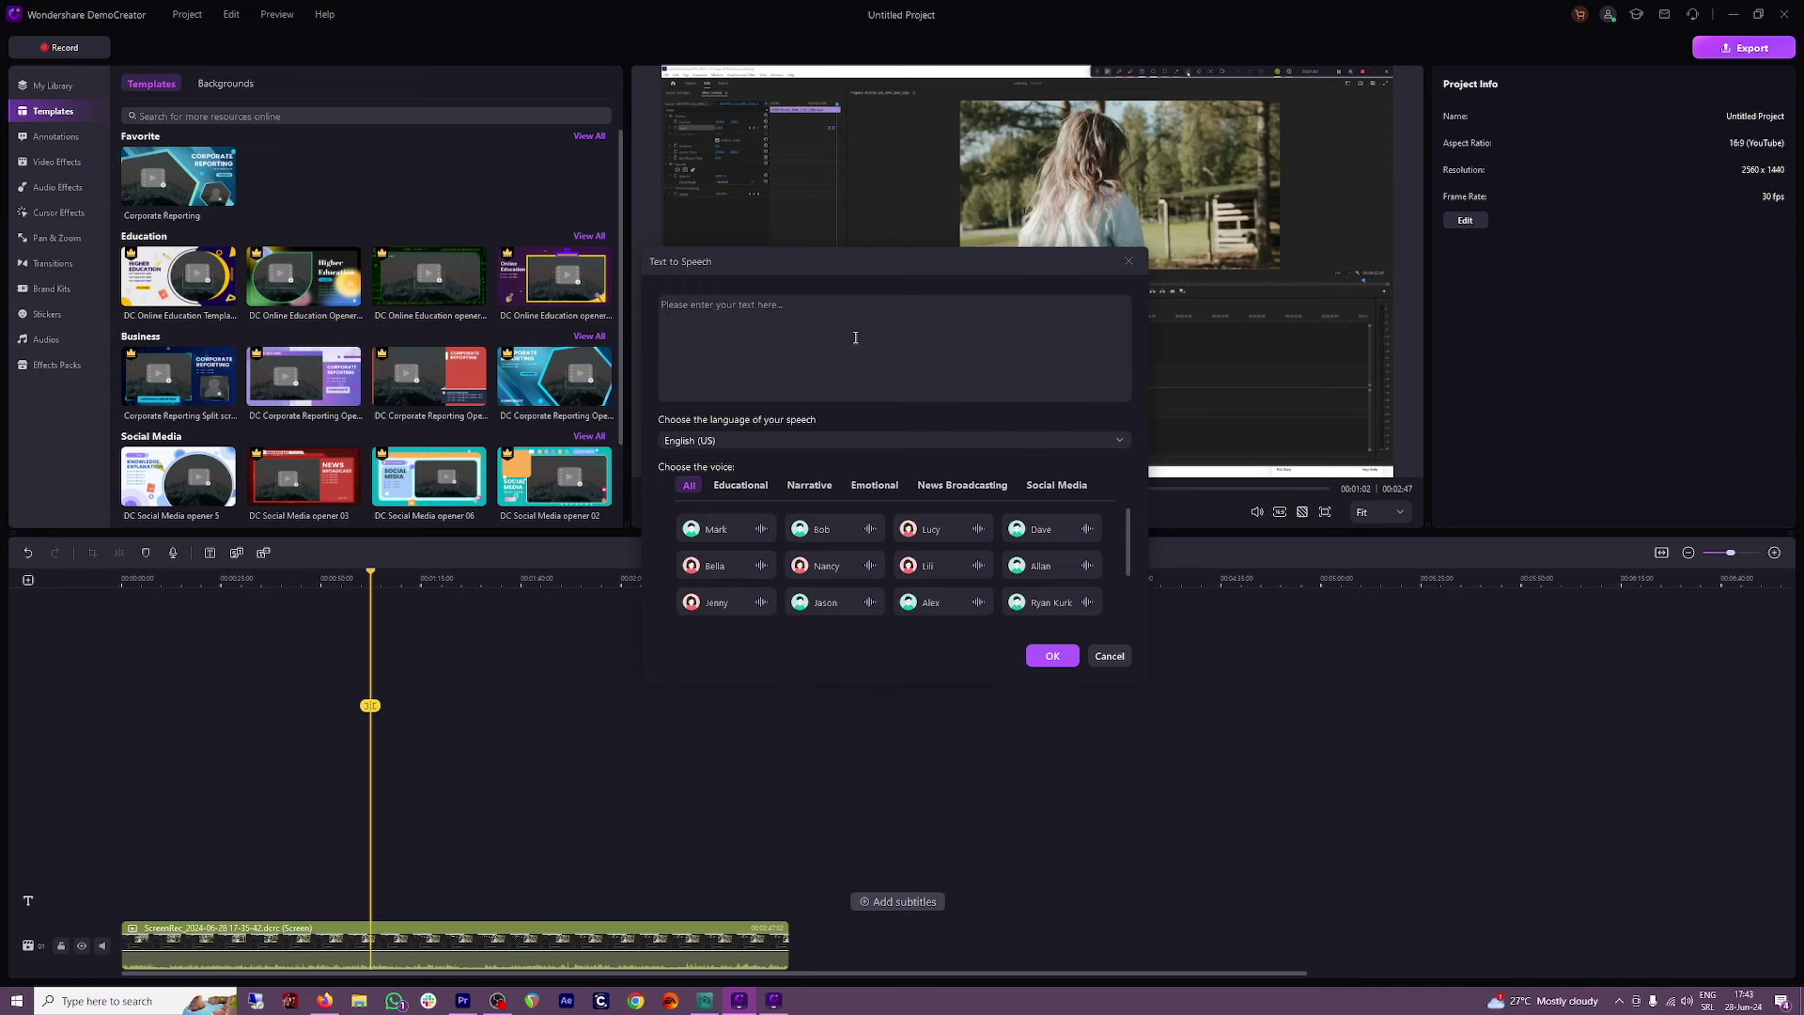
click(1129, 263)
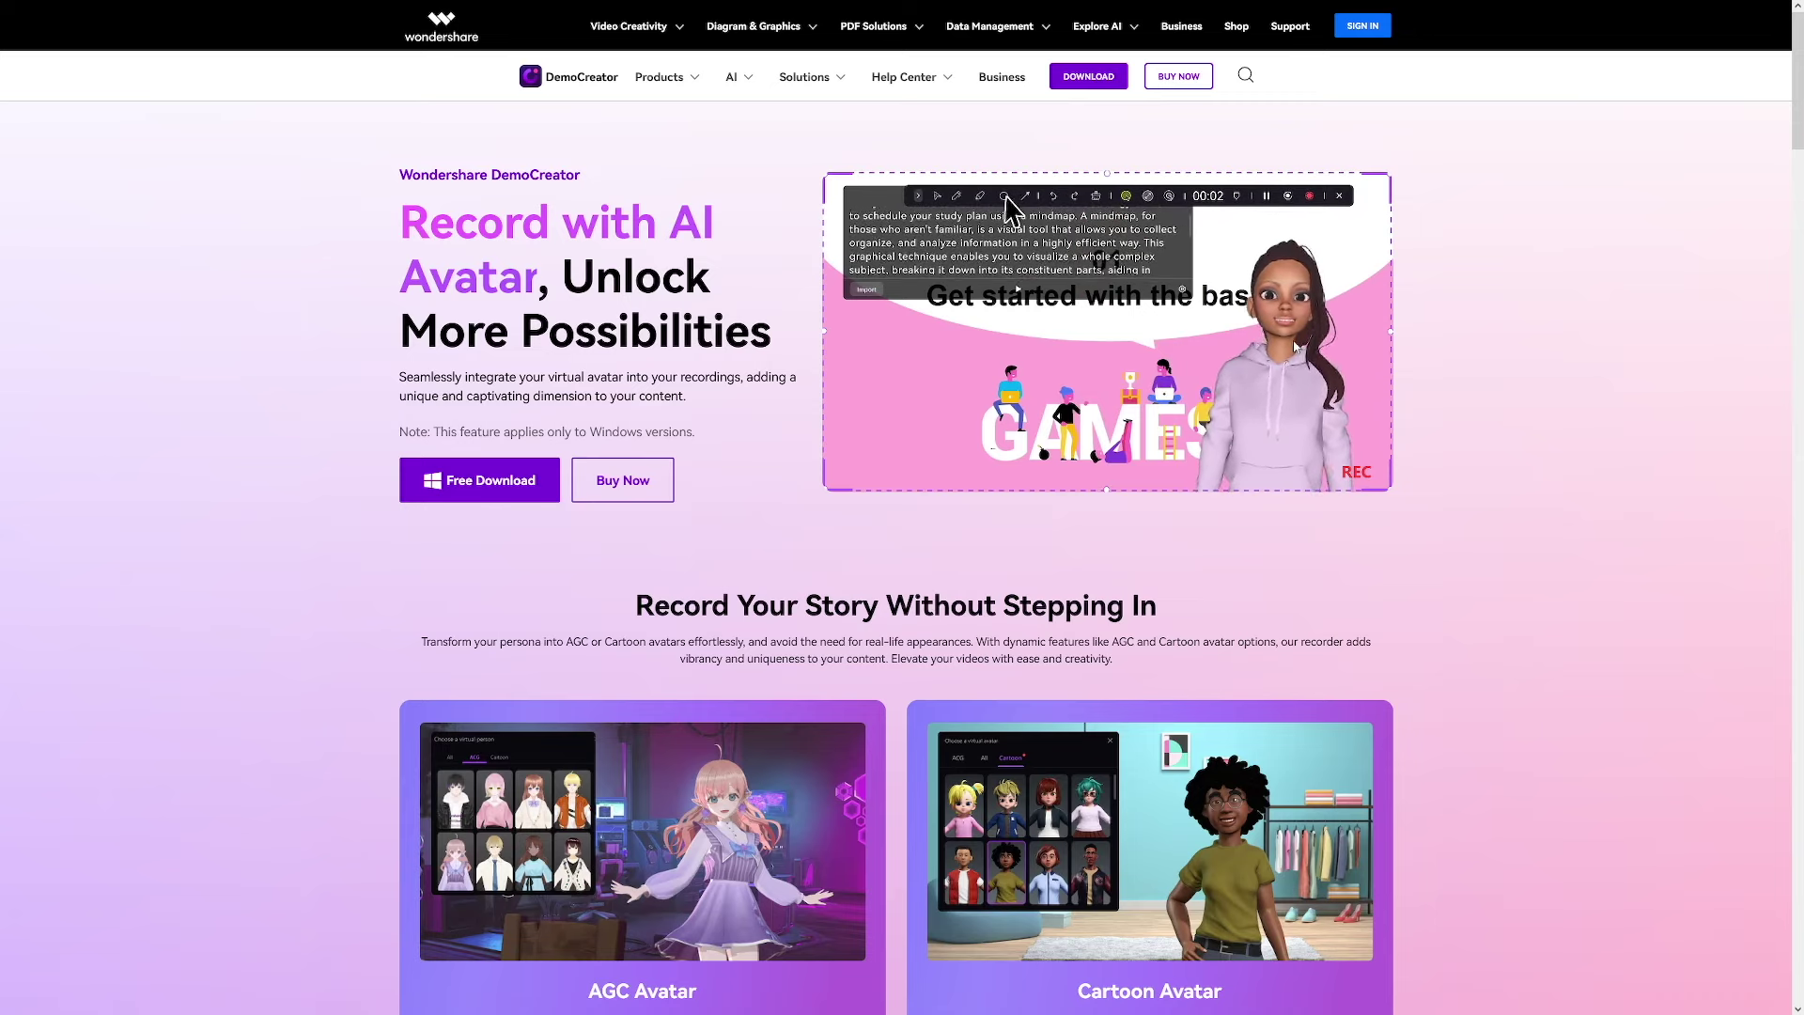
Look through the AI avatar recording features on the DemoCreator website in the browser.
scroll(1454, 404, down, 5)
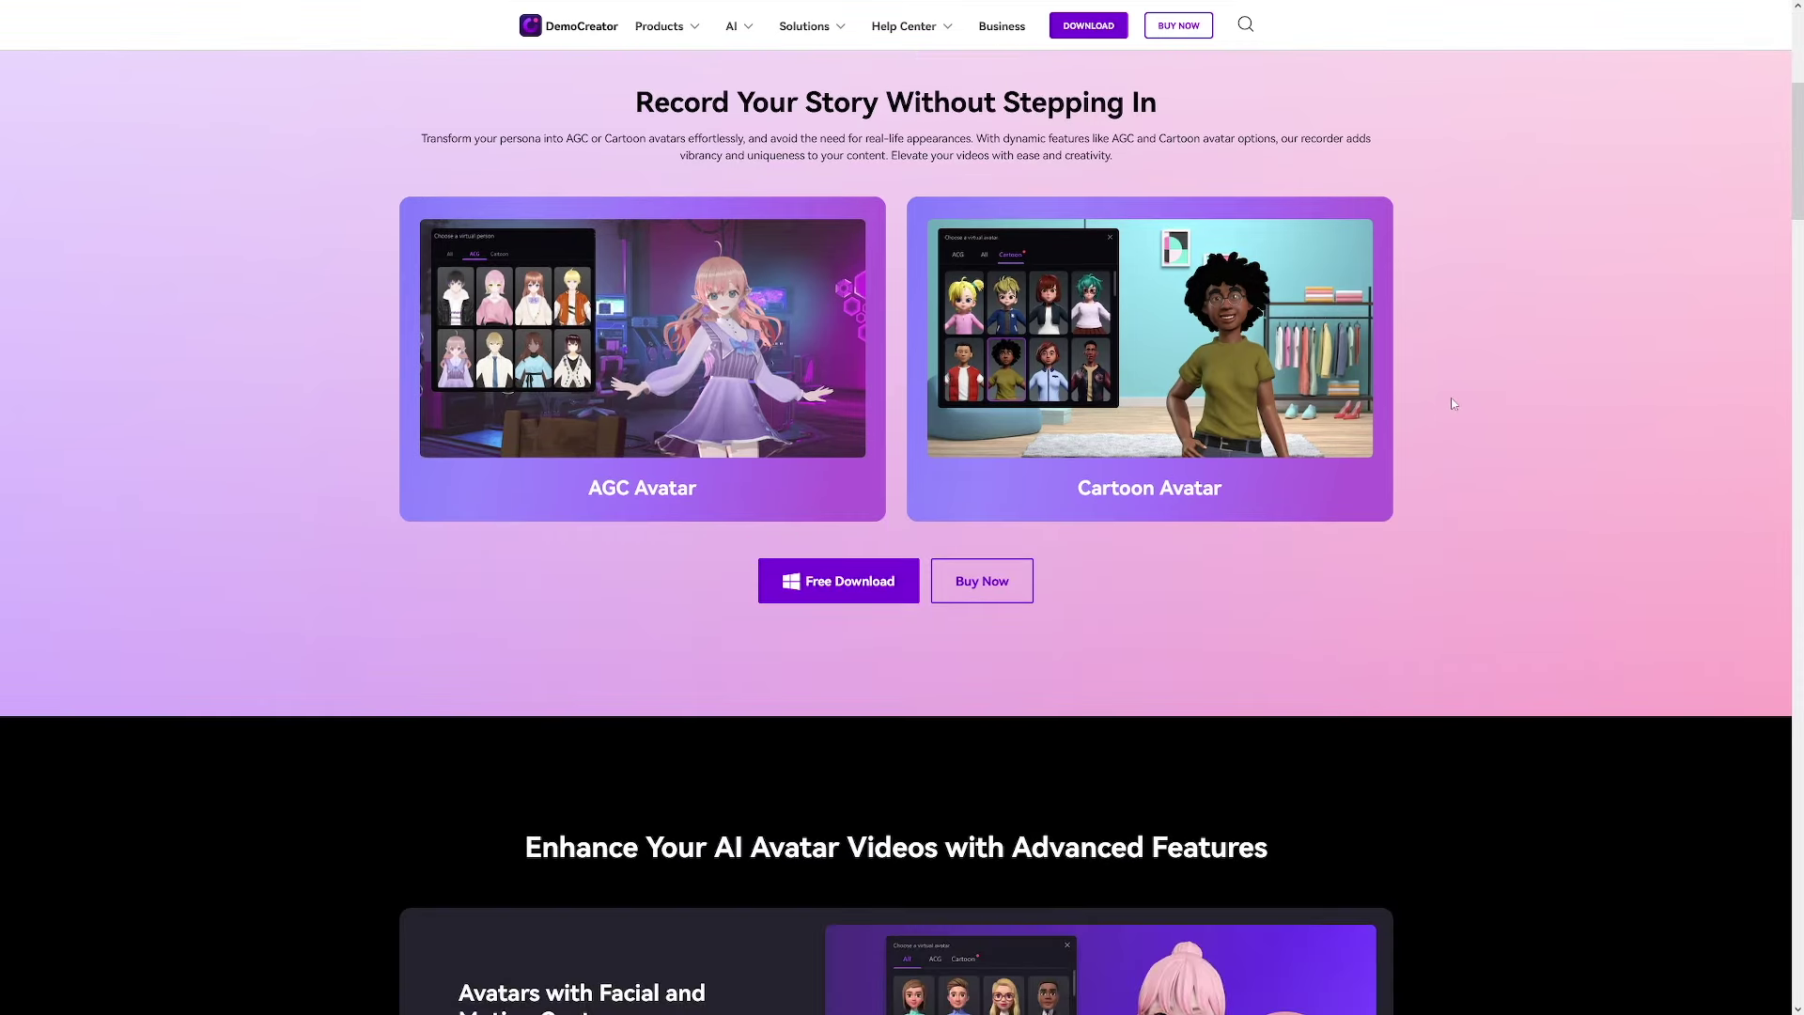
scroll(1453, 404, down, 7)
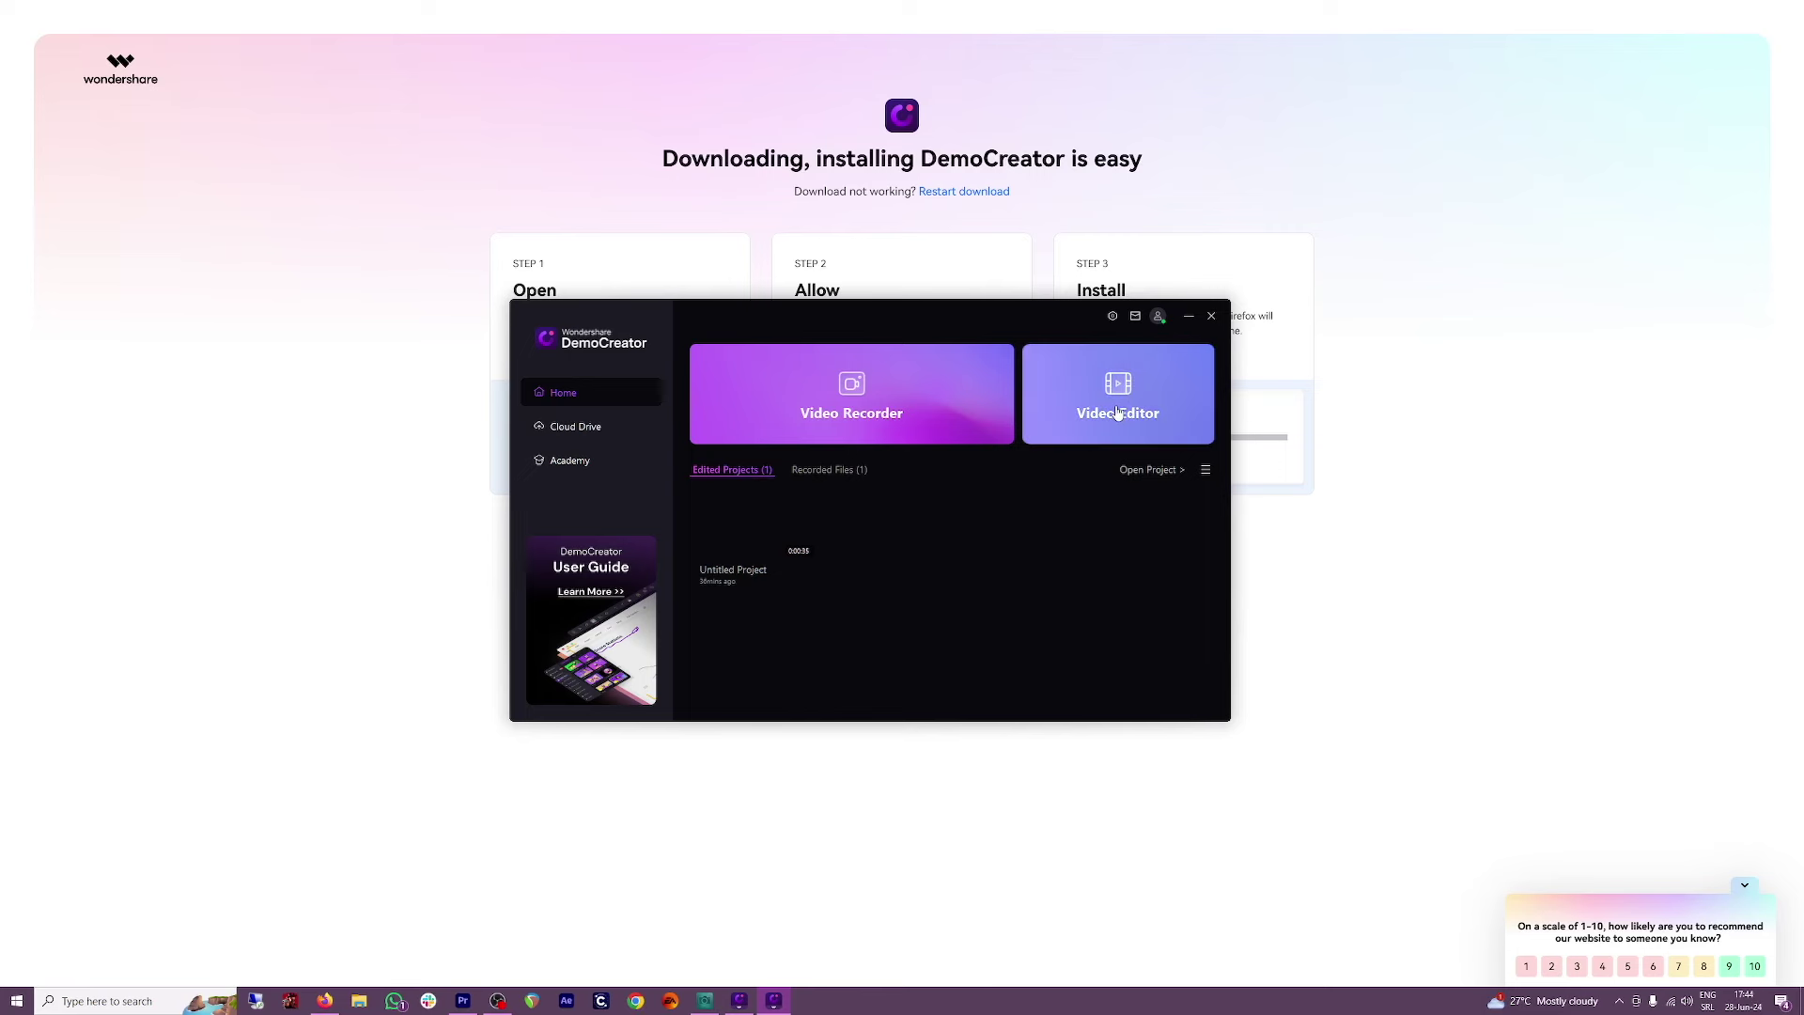
Open the Academy from the DemoCreator home window and look through the Creator Hub's beginner tutorials, user cases and templates.
click(569, 460)
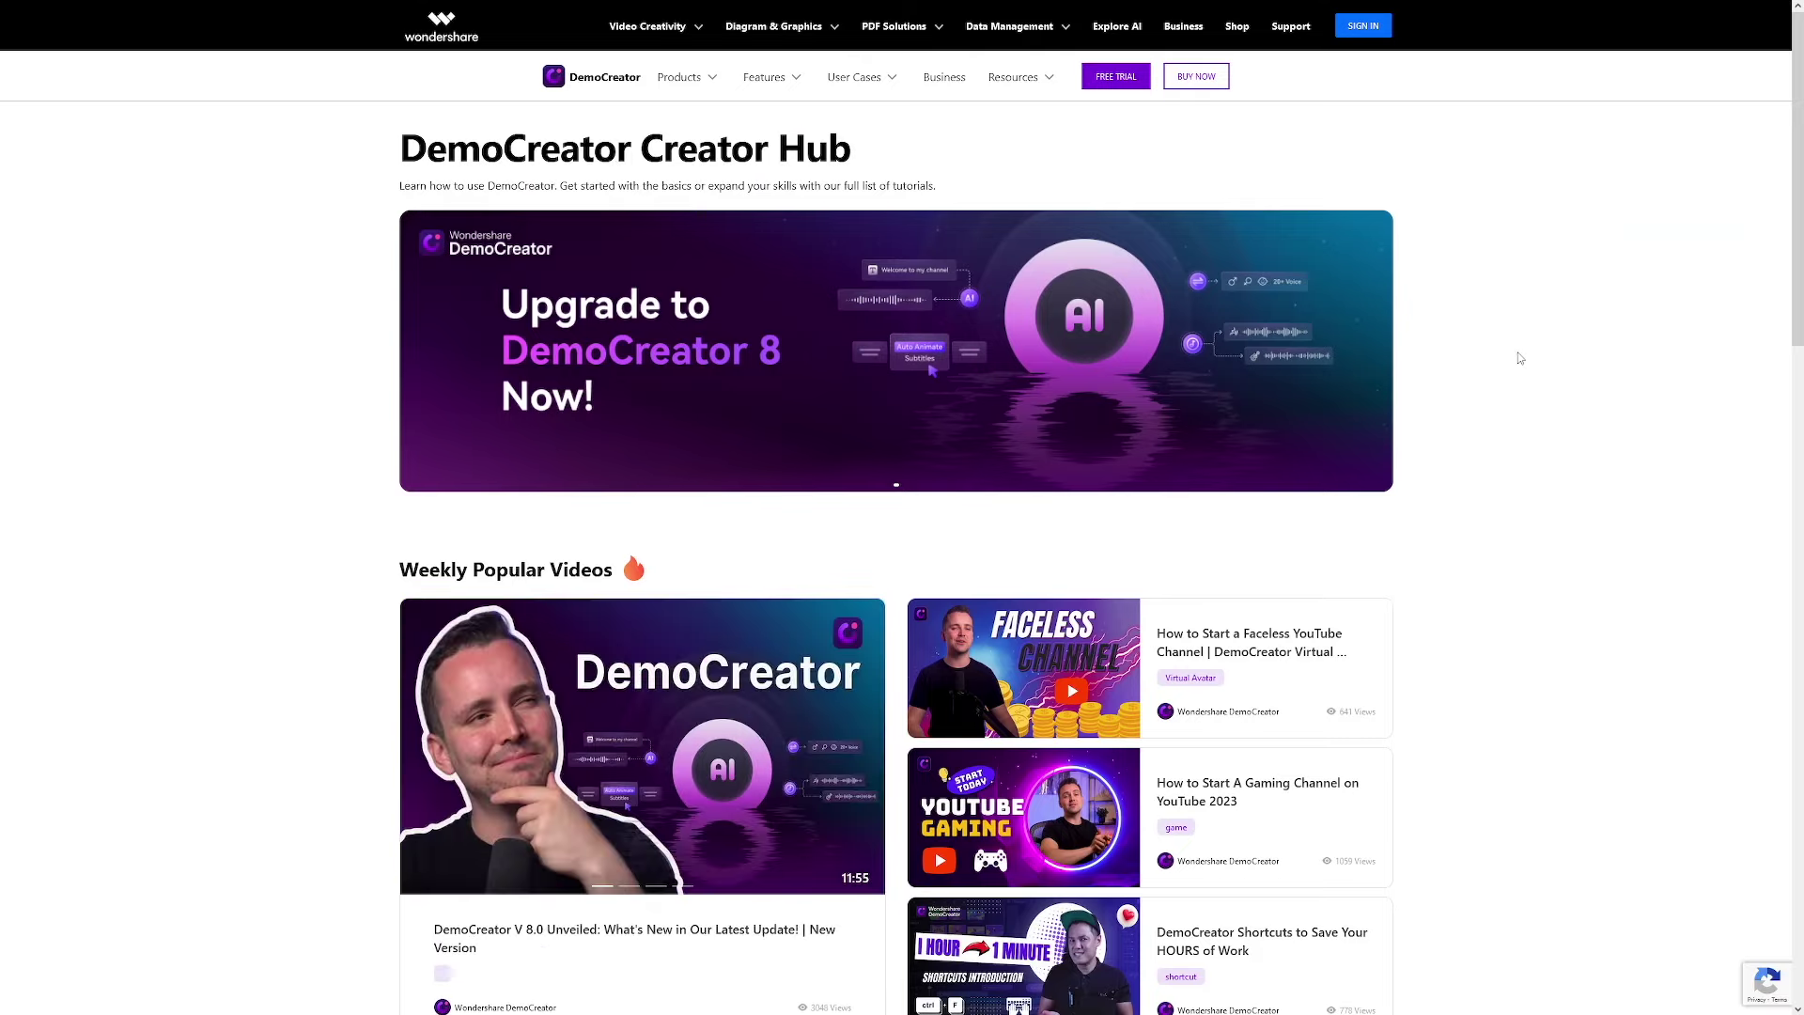
scroll(1518, 355, down, 4)
scroll(1518, 358, down, 5)
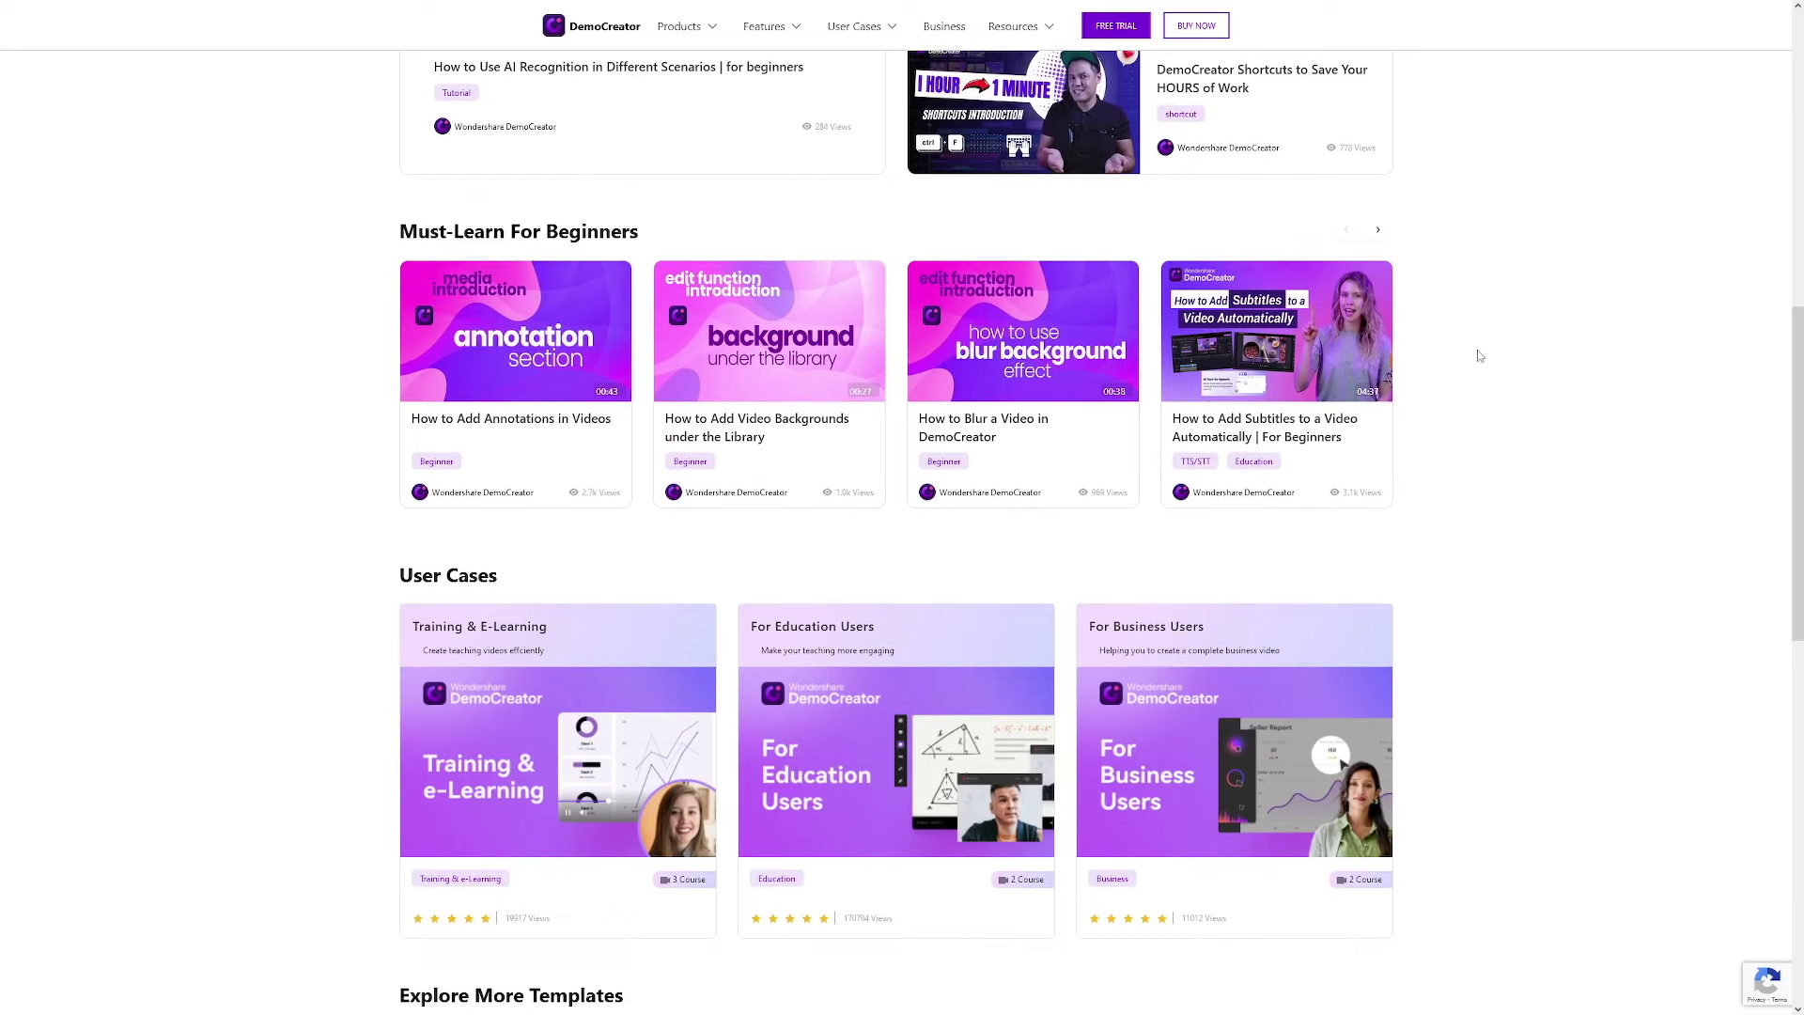
scroll(1478, 354, down, 5)
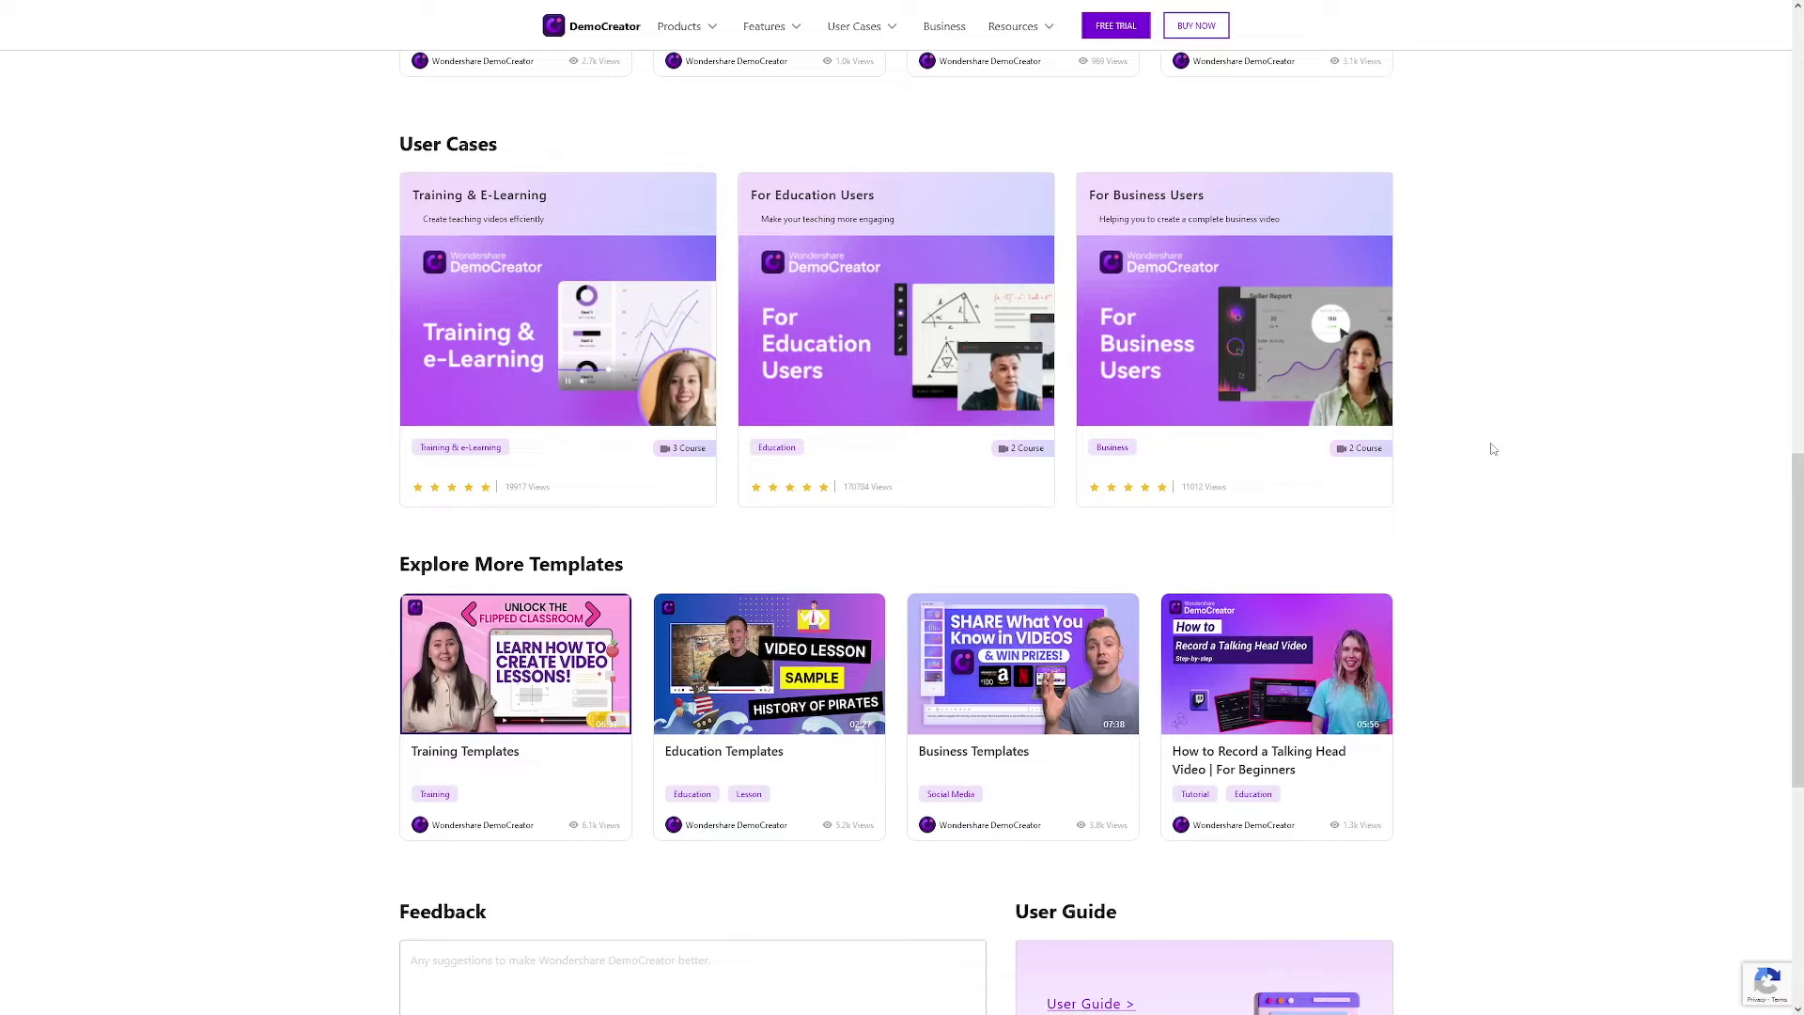
scroll(1490, 447, up, 7)
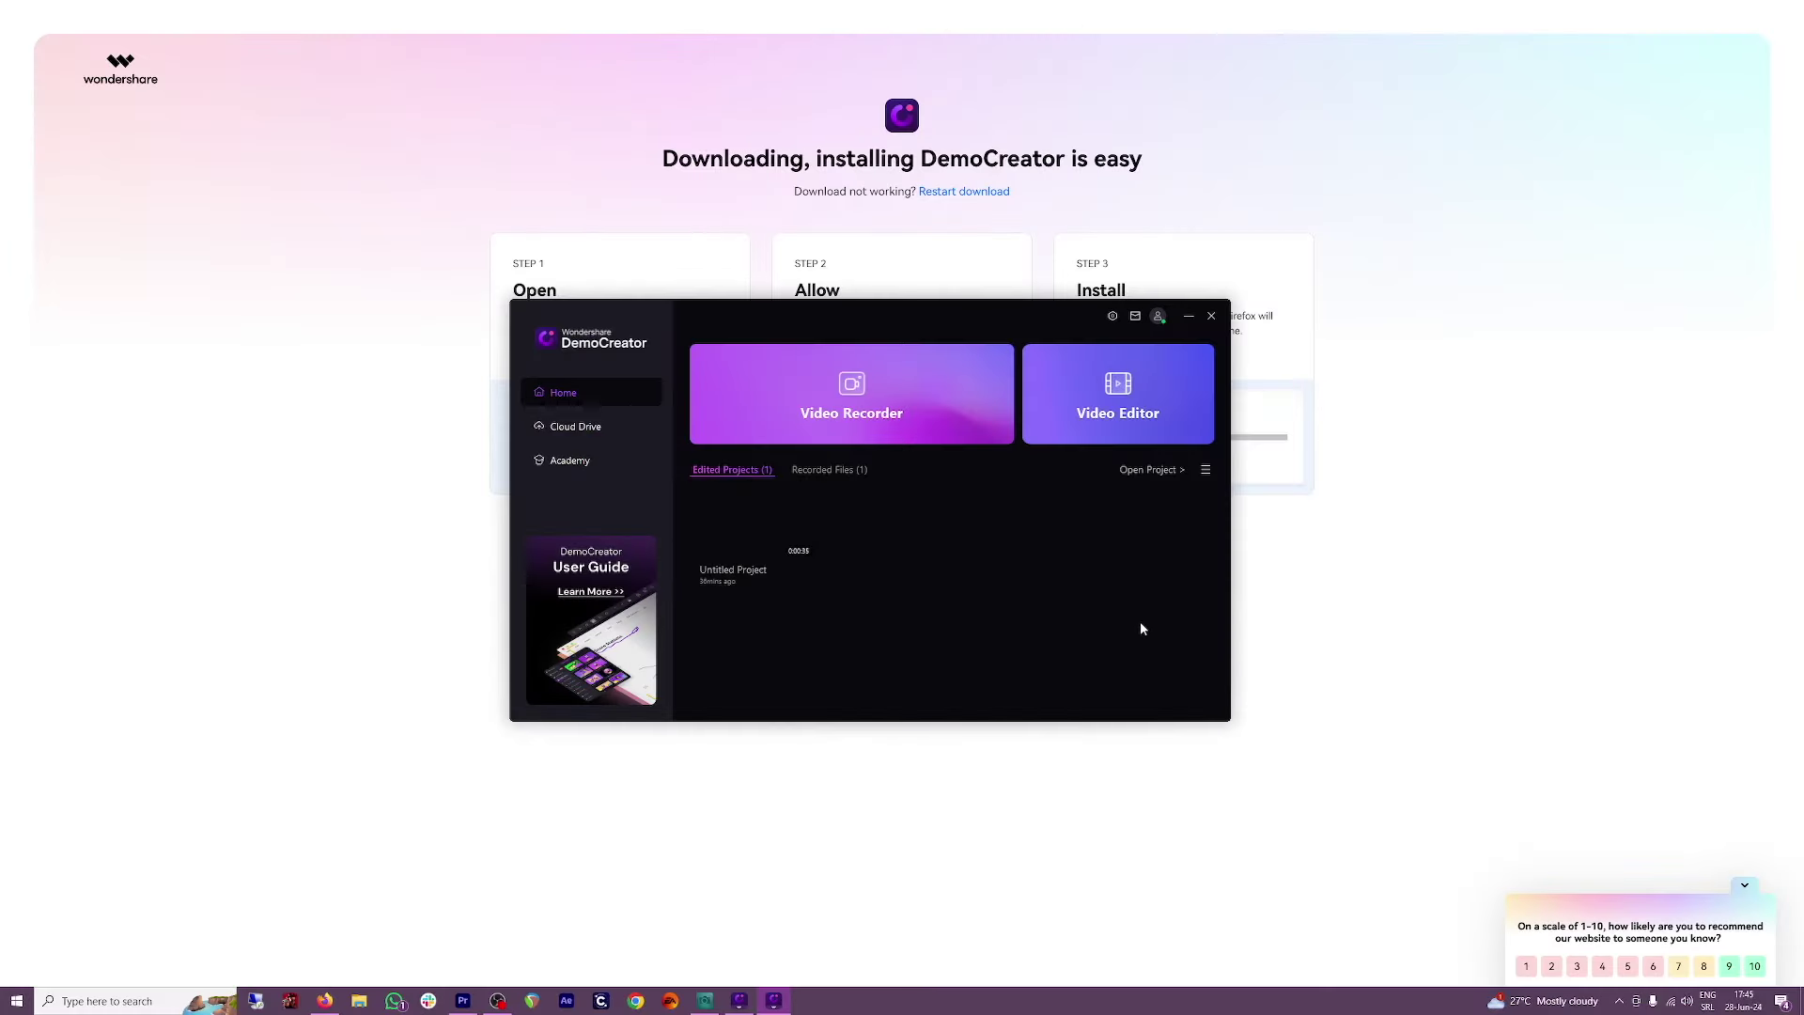